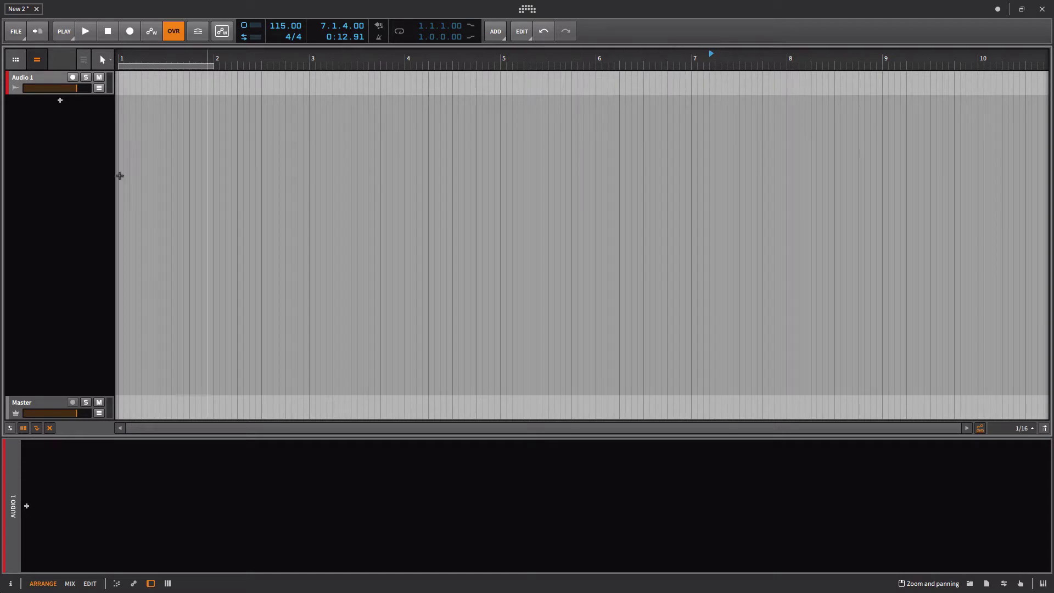
Open the File menu on the empty 'New 2' project
left_click(21, 35)
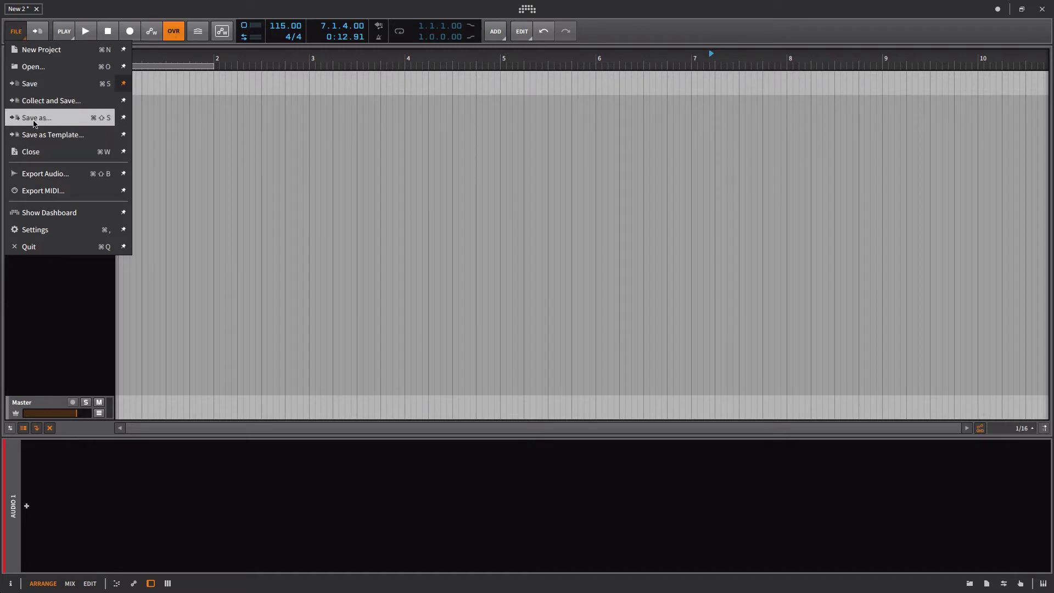
Pin Quit to the toolbar, then unpin it, leaving Save as the only pinned file command
left_click(123, 247)
key("Escape")
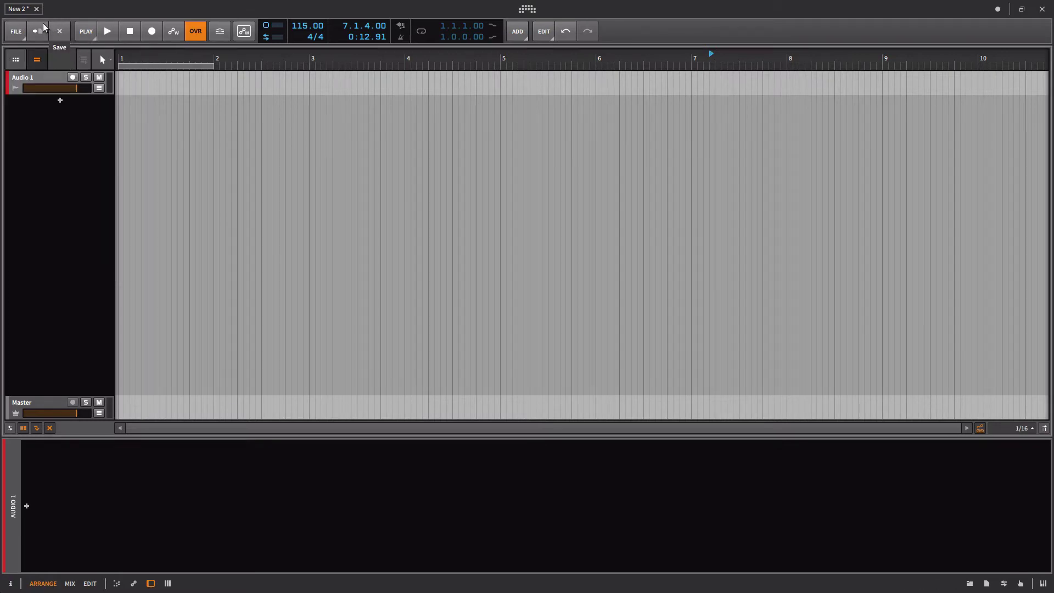
left_click(22, 34)
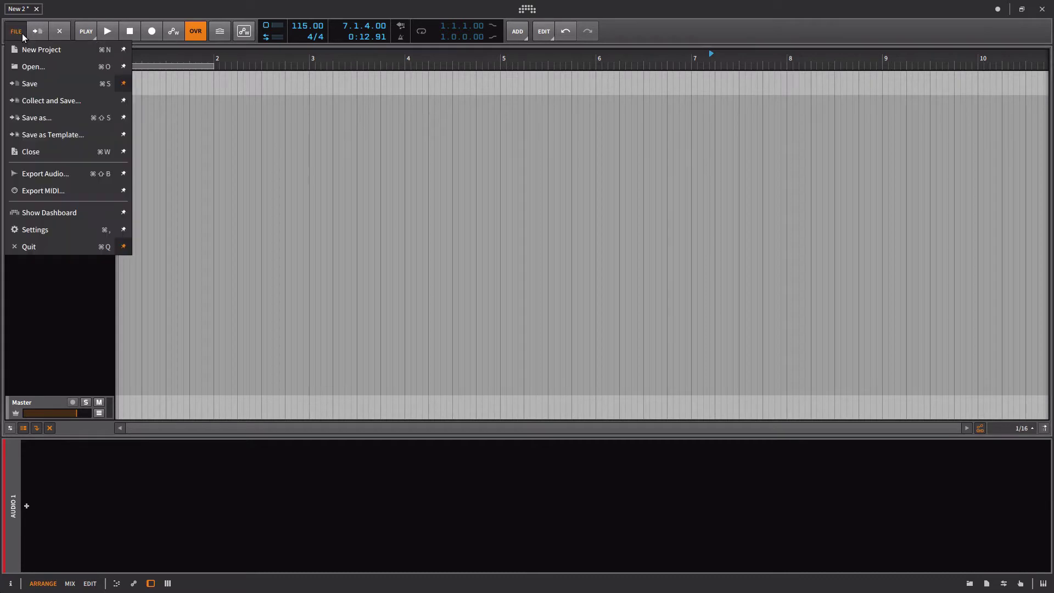
left_click(124, 248)
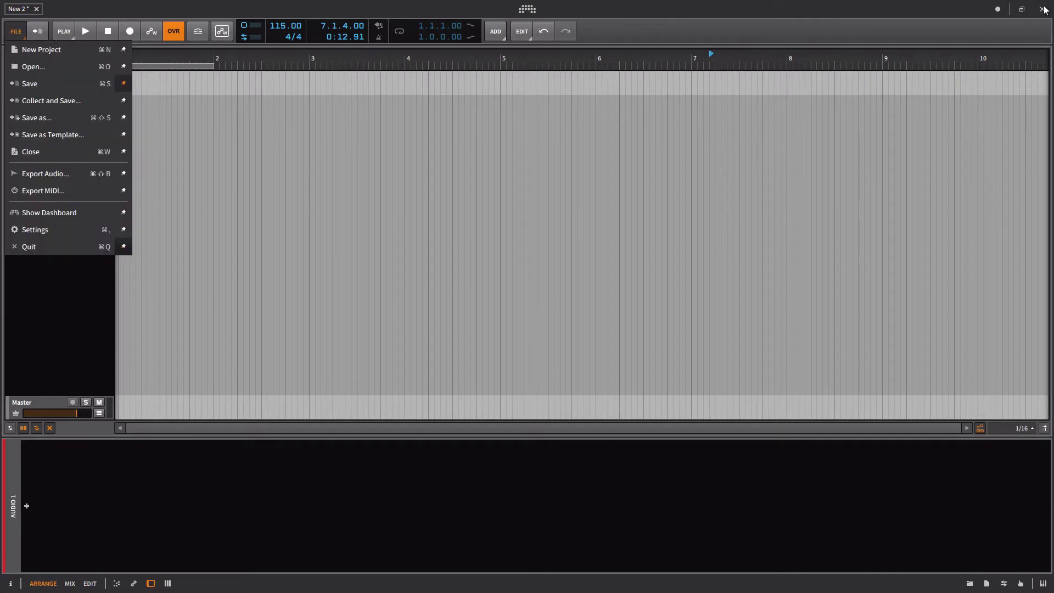
left_click(255, 152)
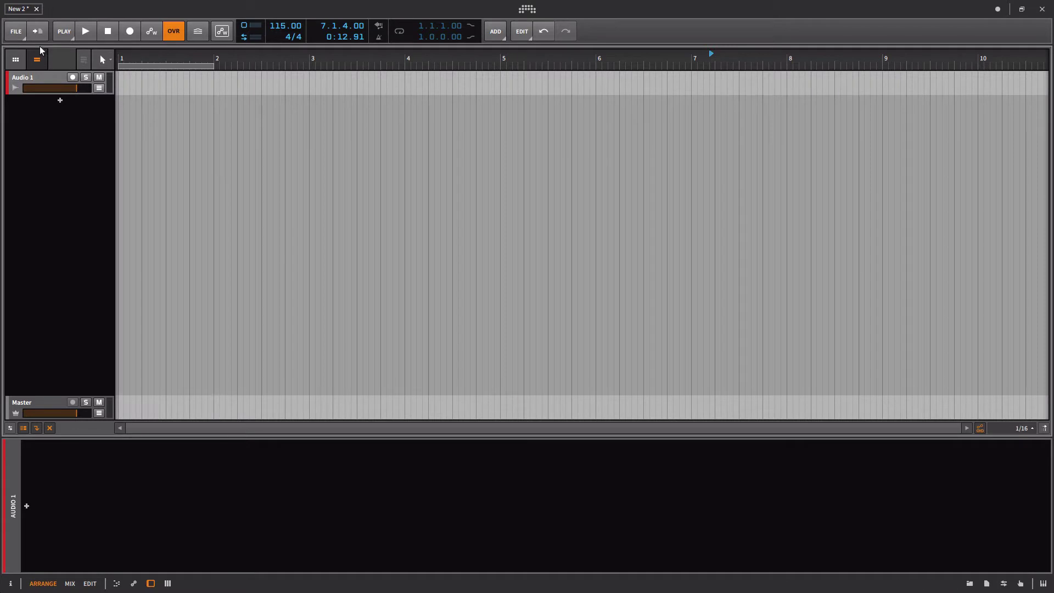
left_click(70, 34)
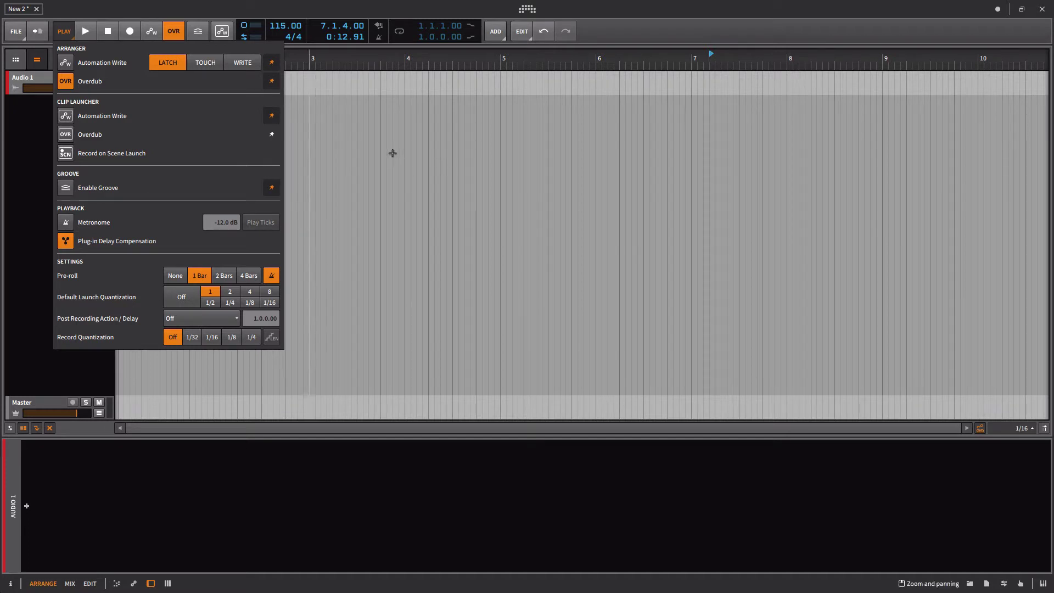
left_click(340, 123)
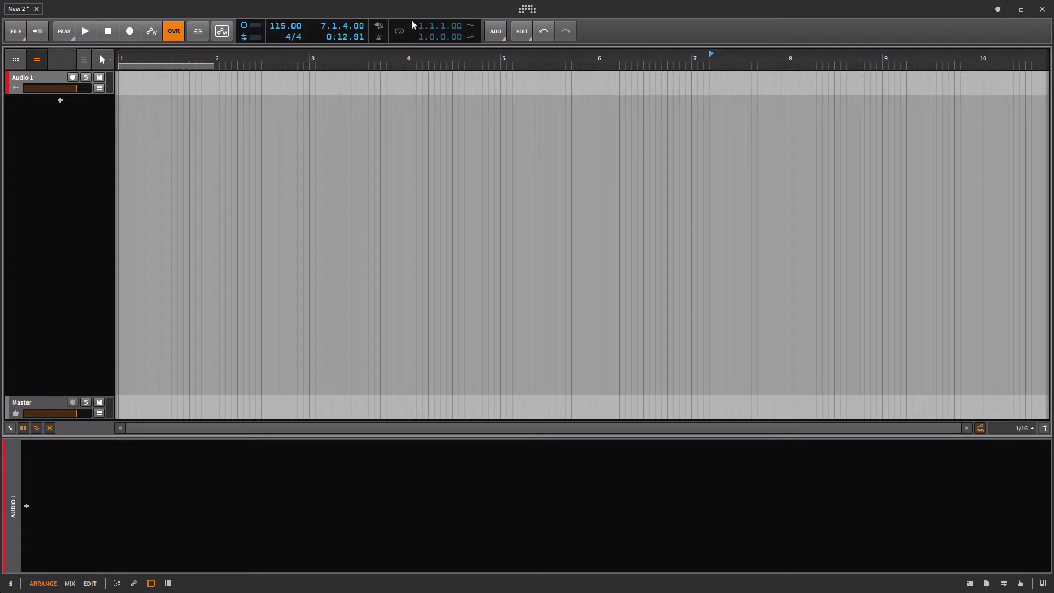
Check the Add list without adding anything, set the playhead to 4.4.3.00, and browse the Edit menu
left_click(503, 37)
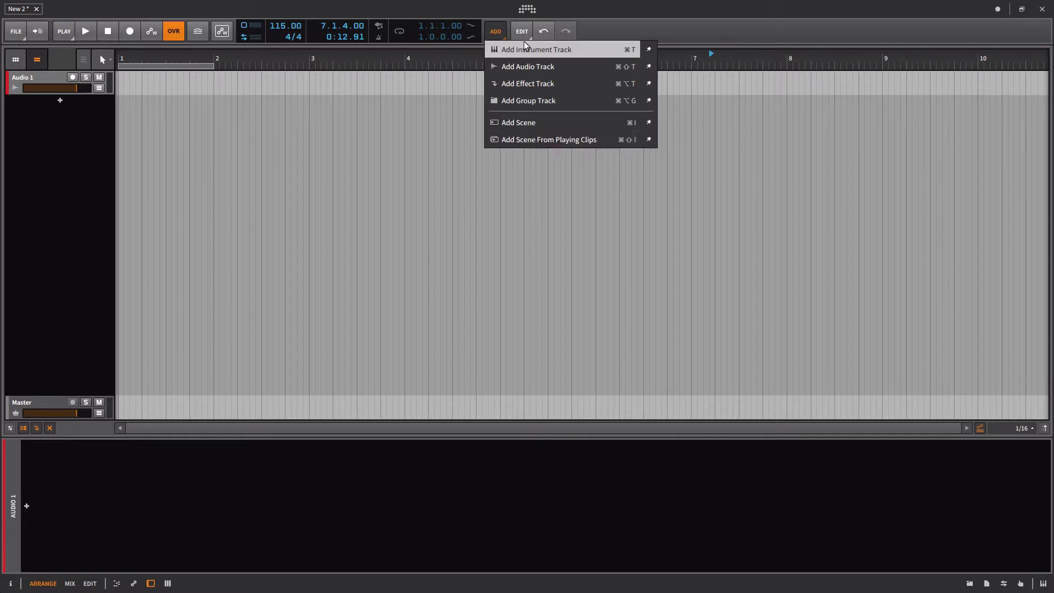
left_click(311, 174)
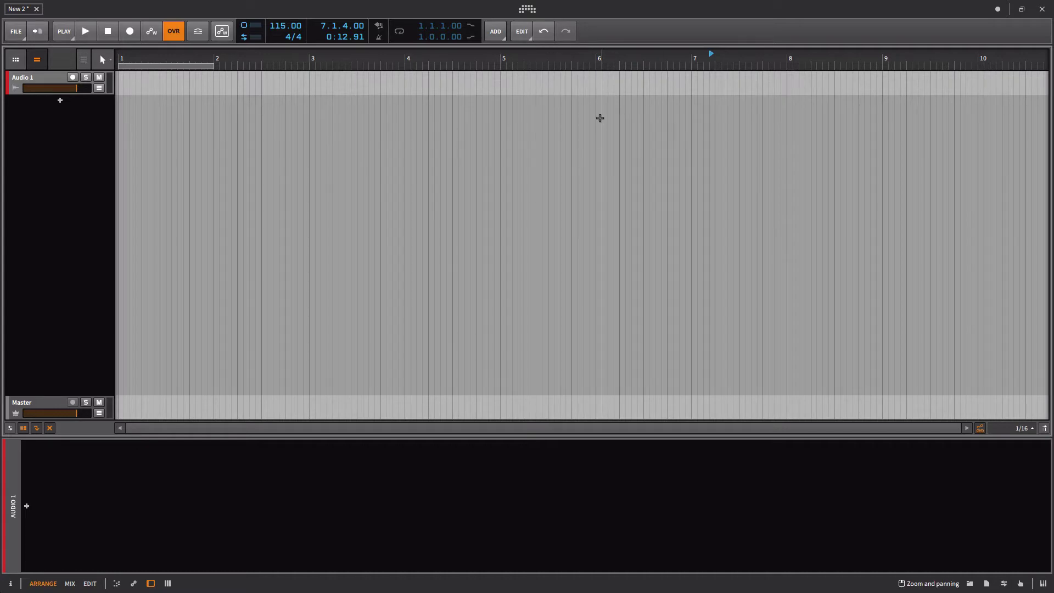
left_click(491, 127)
left_click(524, 33)
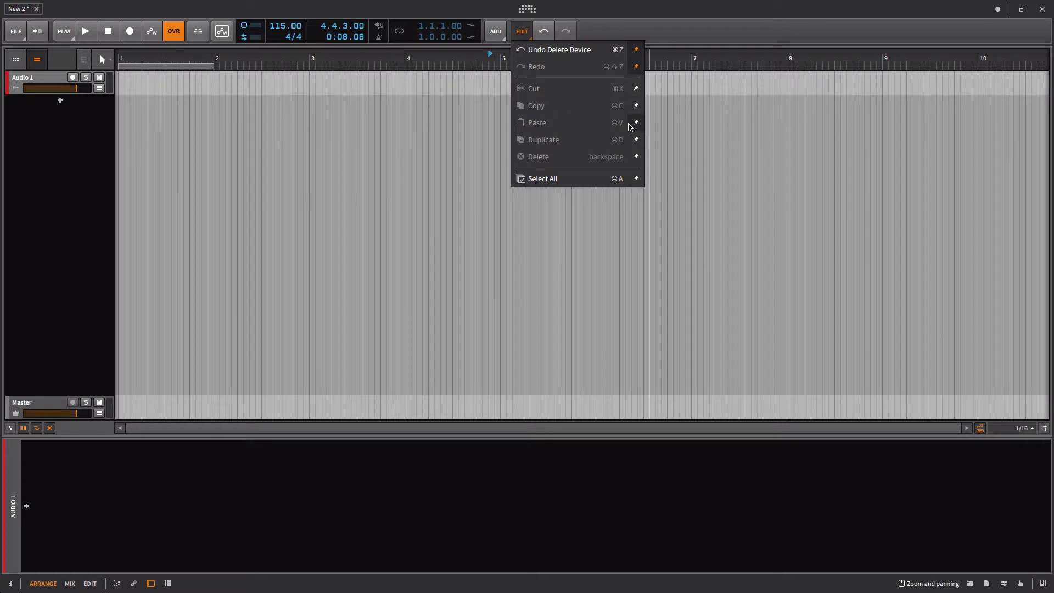
left_click(739, 136)
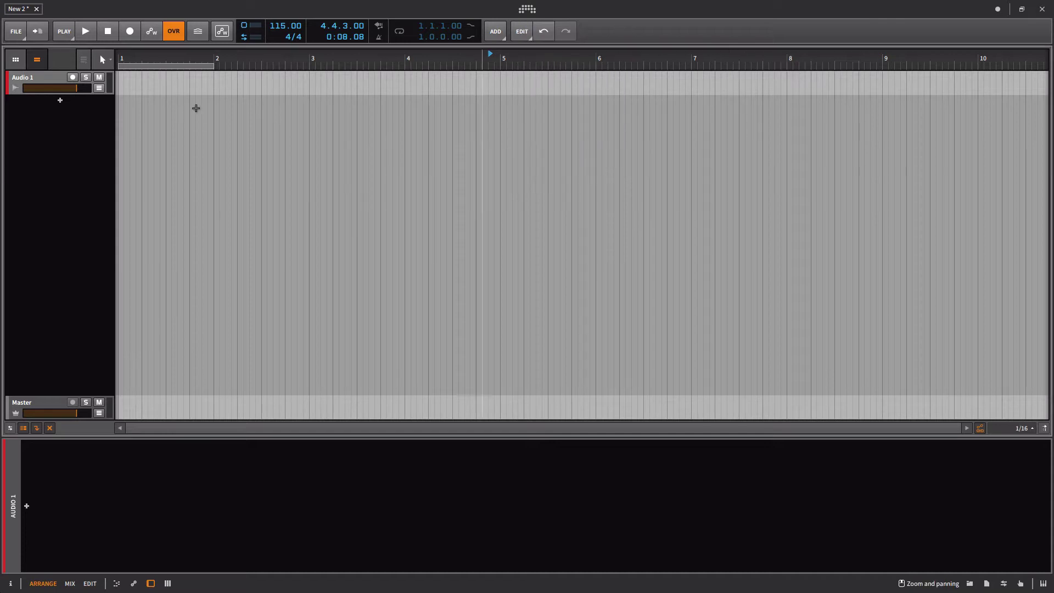
Select Audio 1, deactivate and reactivate it, and look through the Track menu
left_click(35, 78)
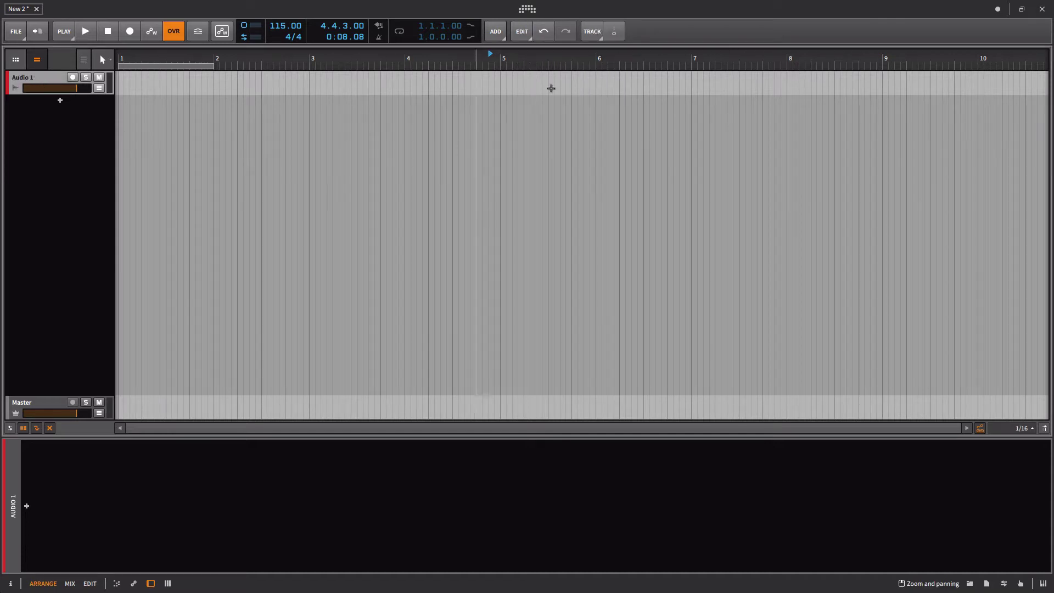
left_click(621, 35)
left_click(620, 35)
left_click(588, 33)
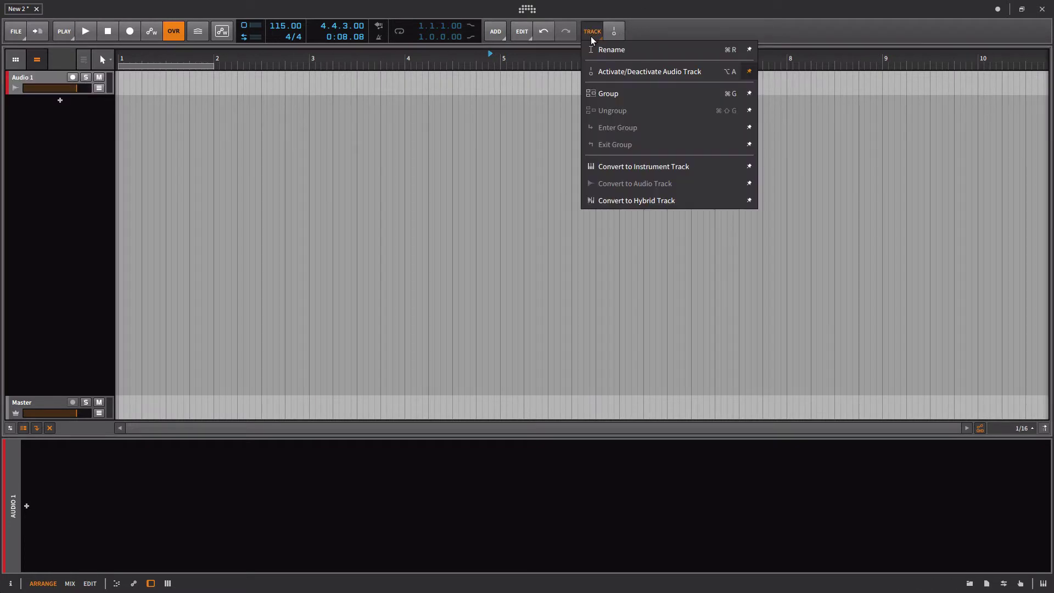
left_click(540, 143)
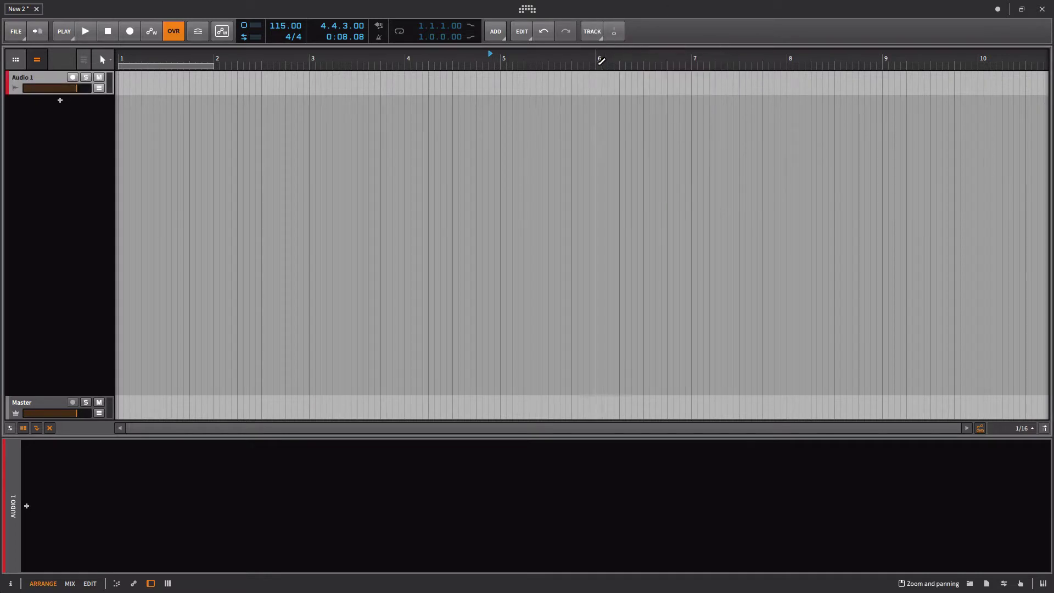
Add instrument track Inst 2 with a one-bar clip 'Inst 2 #0' at bar 1, then select the track
right_click(80, 139)
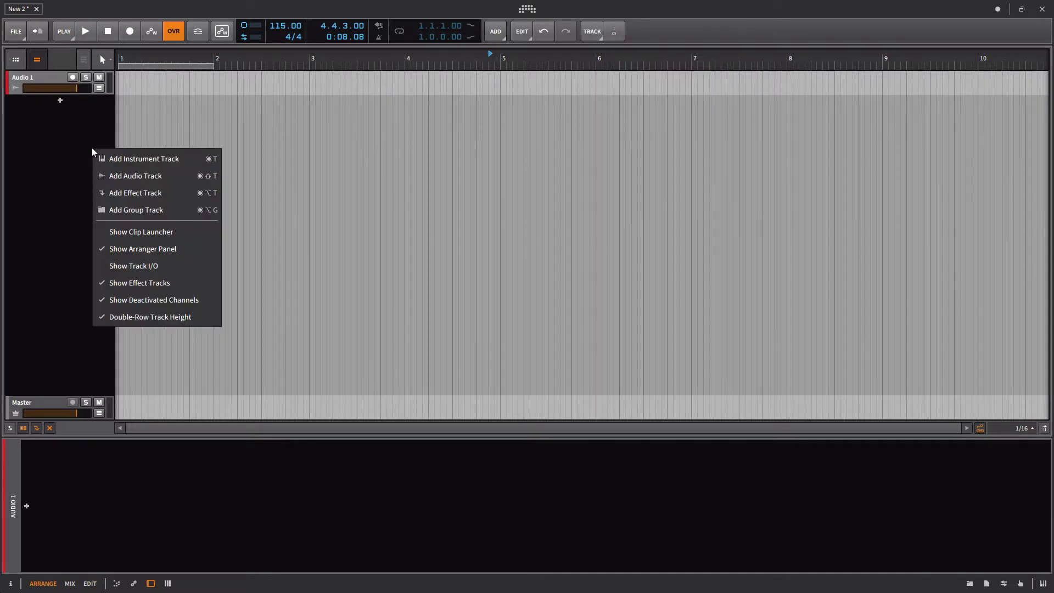
left_click(114, 158)
double_click(187, 108)
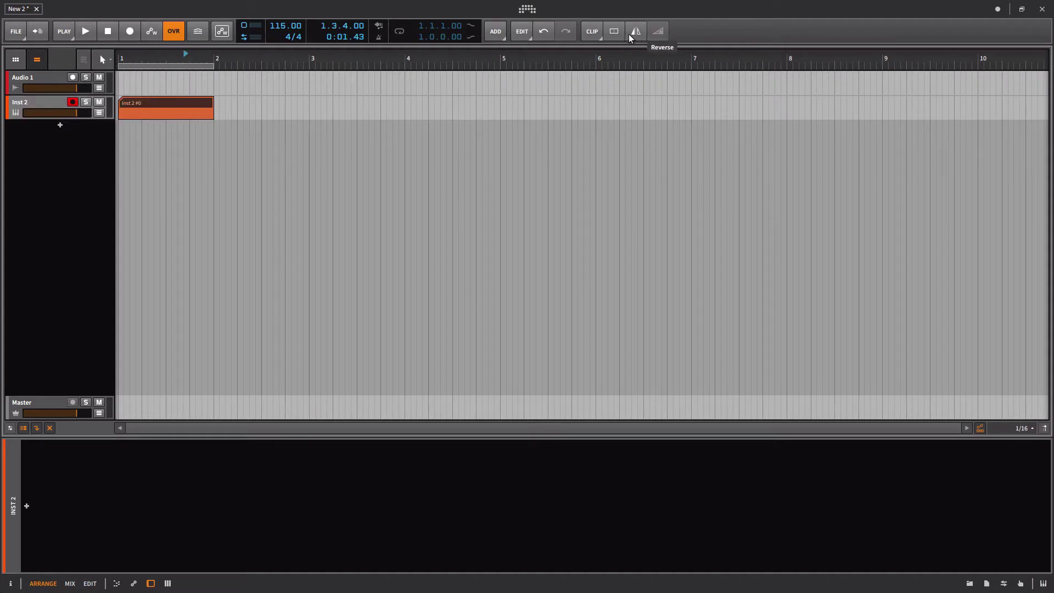
left_click(601, 36)
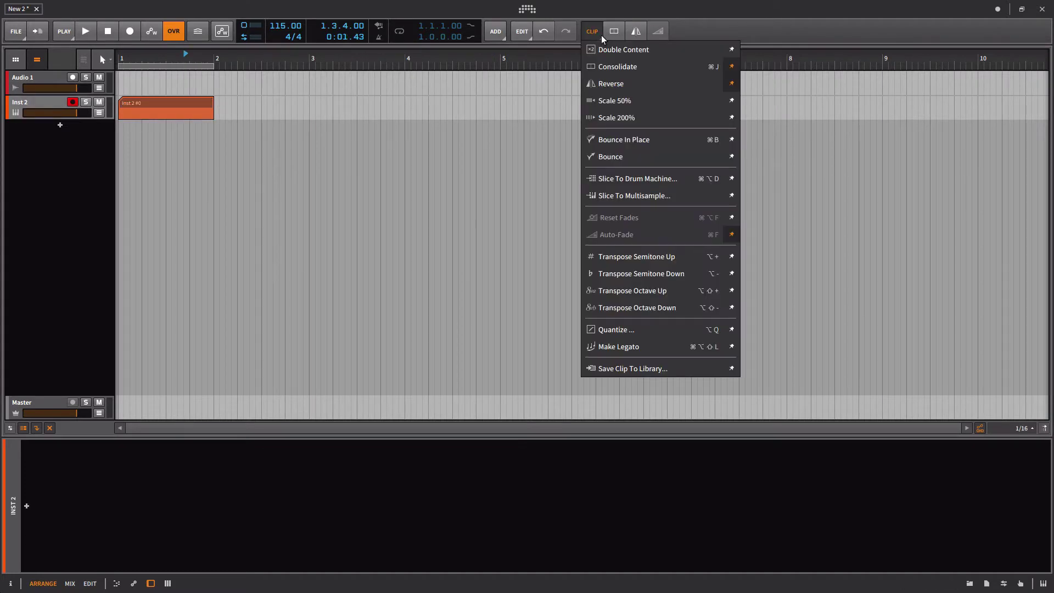
left_click(600, 36)
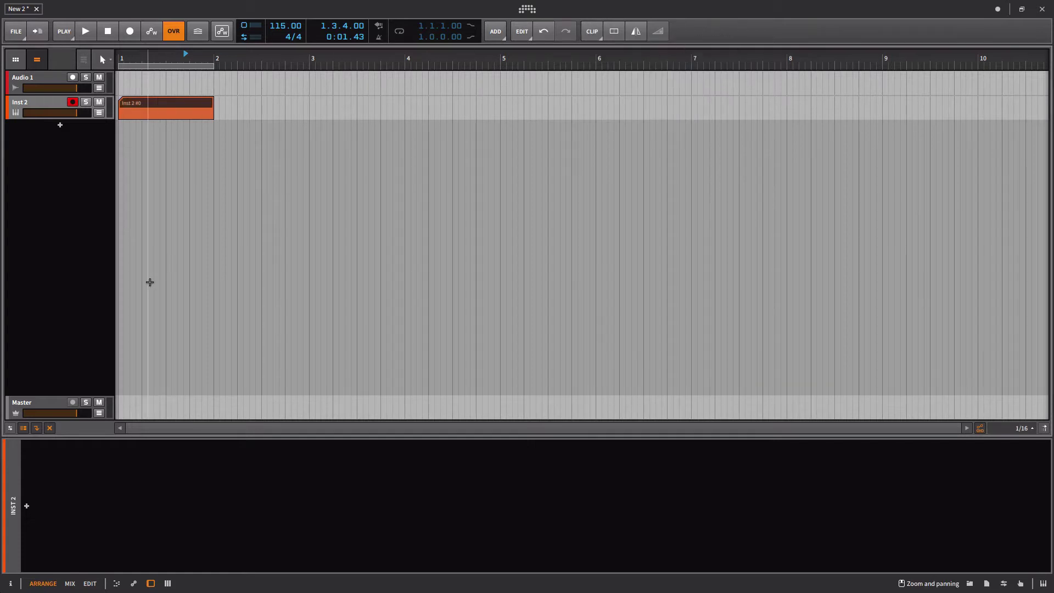
left_click(71, 210)
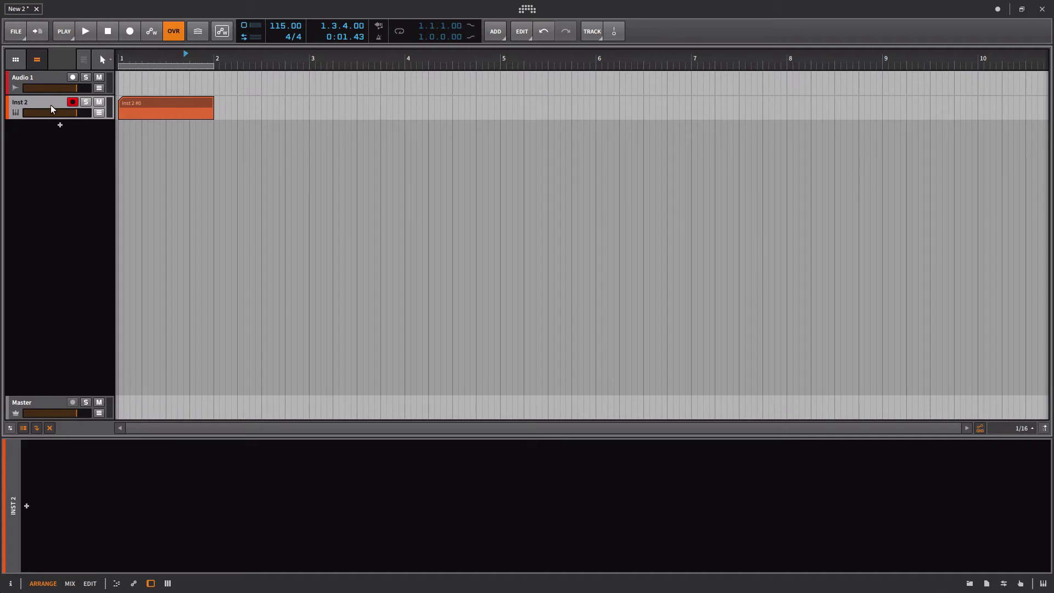
Delete Inst 2 and its clip, then browse the manual controller maker list and dismiss it
key("Delete")
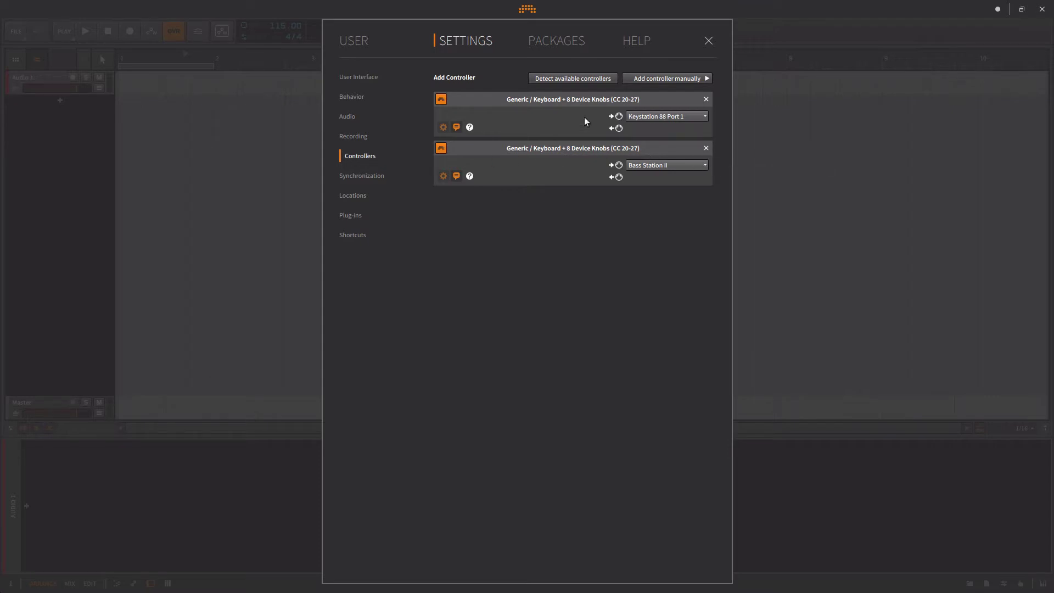
left_click(677, 80)
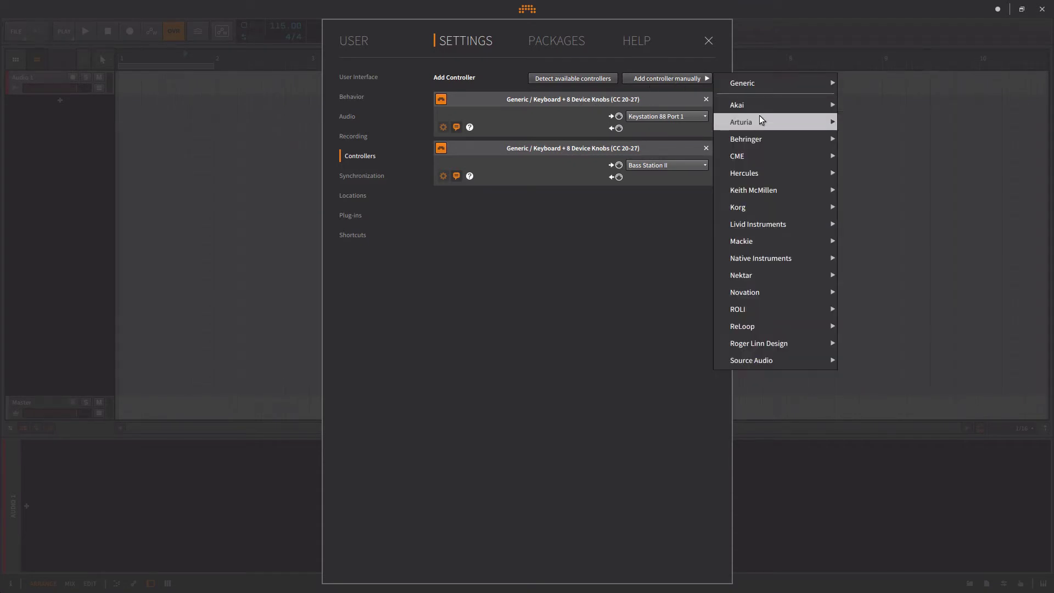
mouse_move(761, 116)
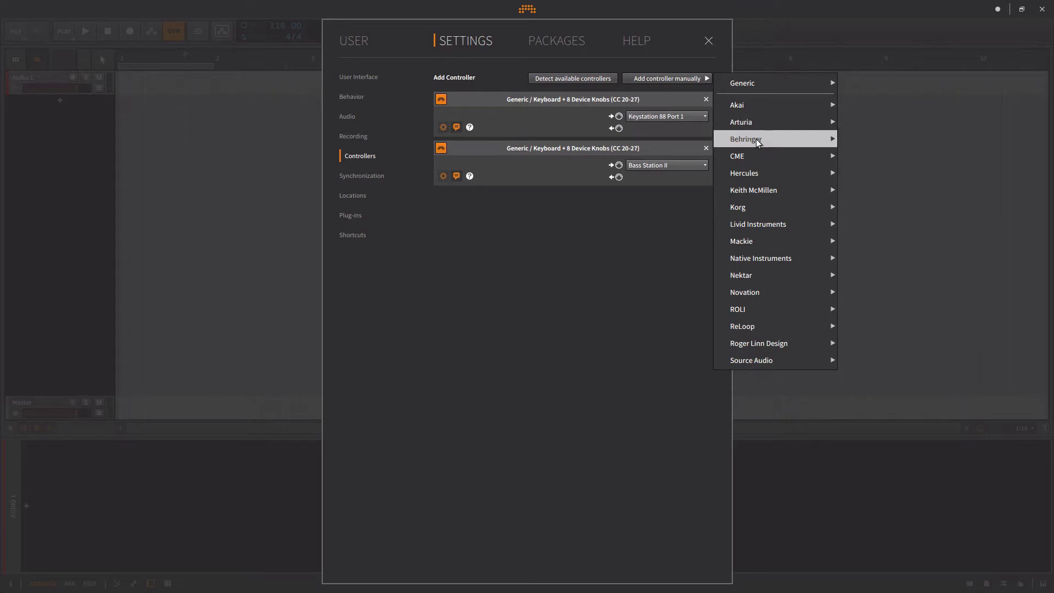
mouse_move(757, 156)
left_click(901, 283)
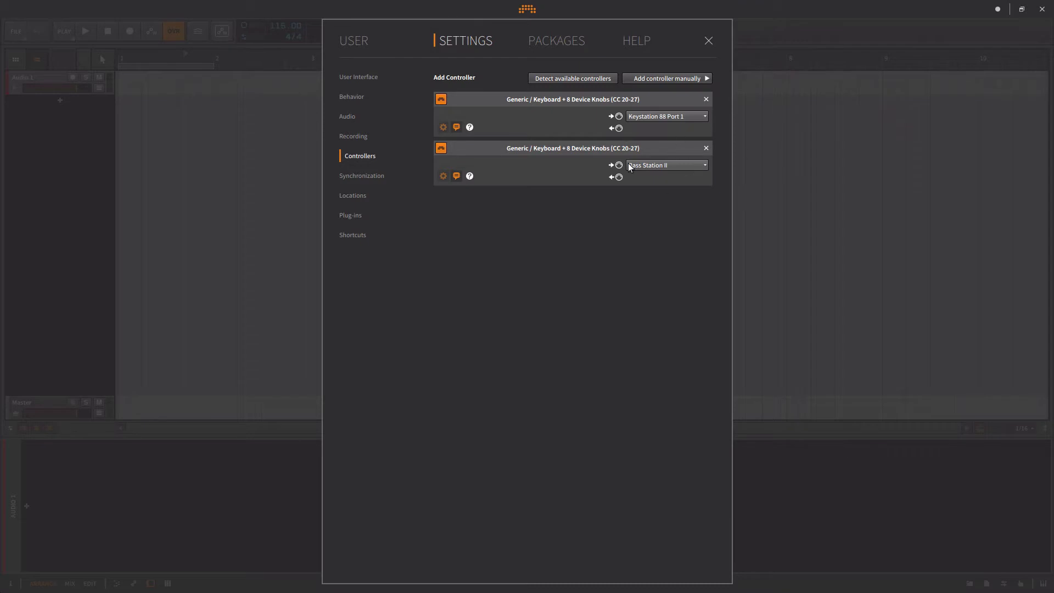
Close settings and map Audio 1's volume fader to a controller with Map to Controller or Key
left_click(708, 42)
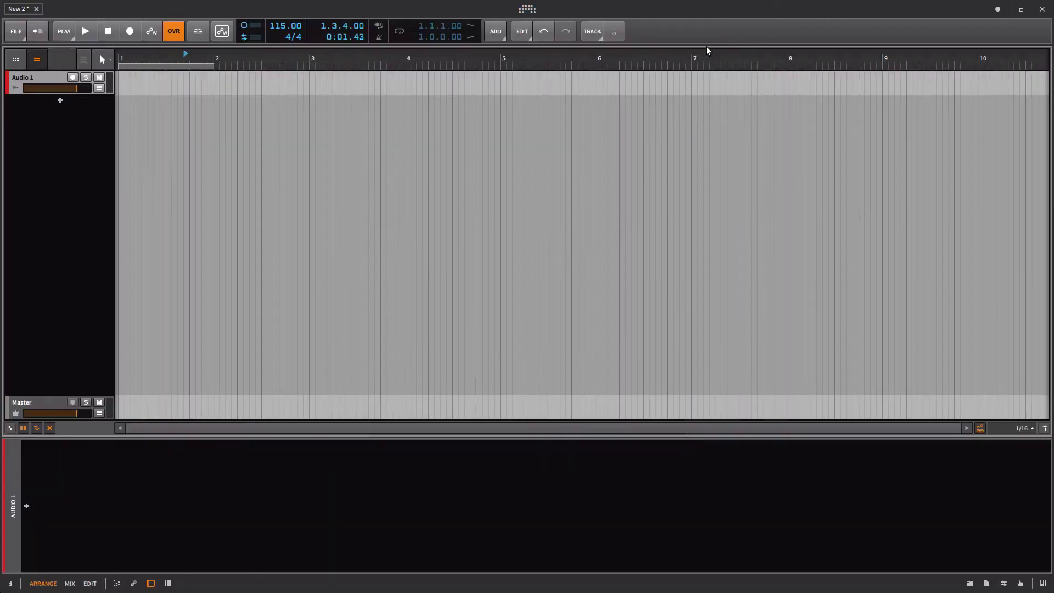
right_click(44, 92)
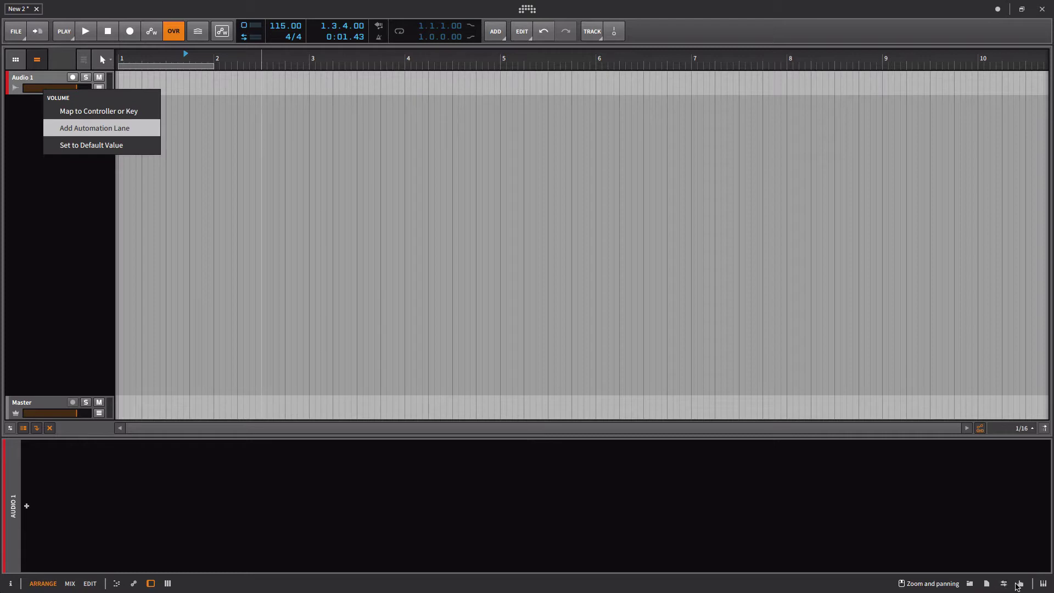
left_click(135, 112)
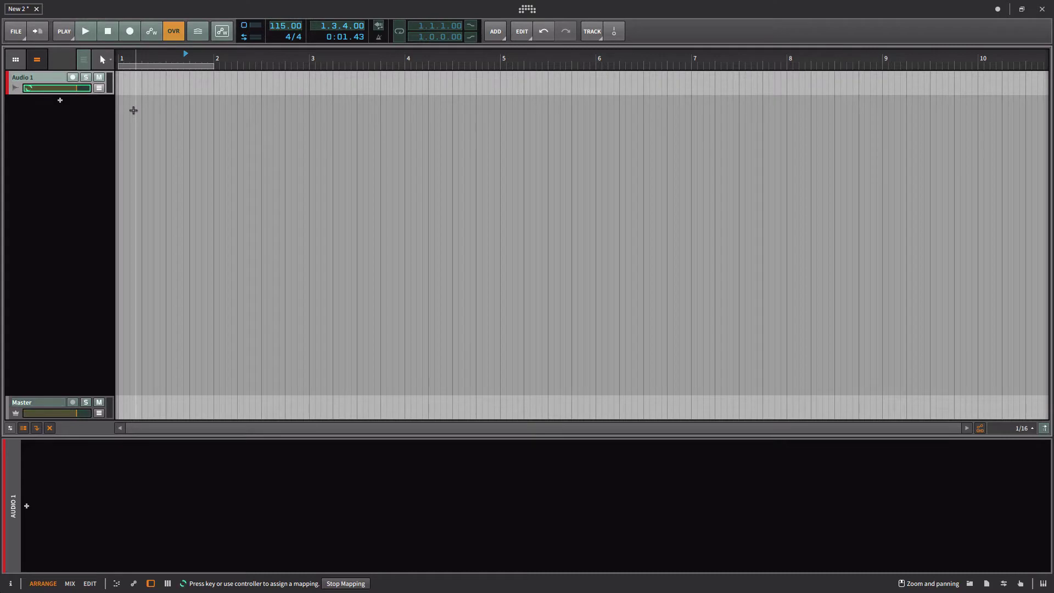
key("q")
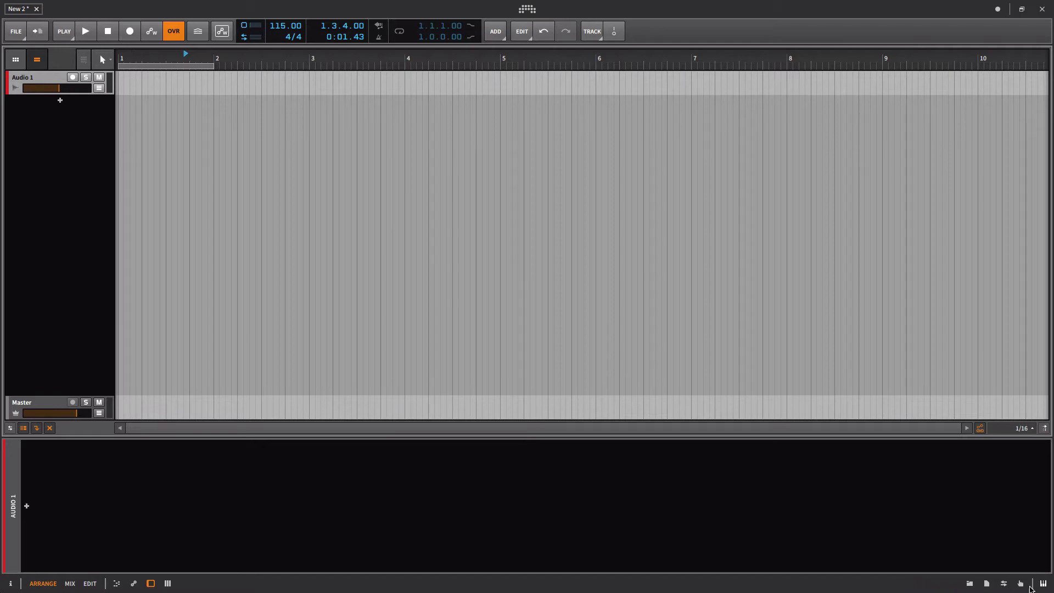
Show the mappings list and lower the mapped volume's maximum to +0.8 dB
left_click(1004, 584)
left_click(1019, 583)
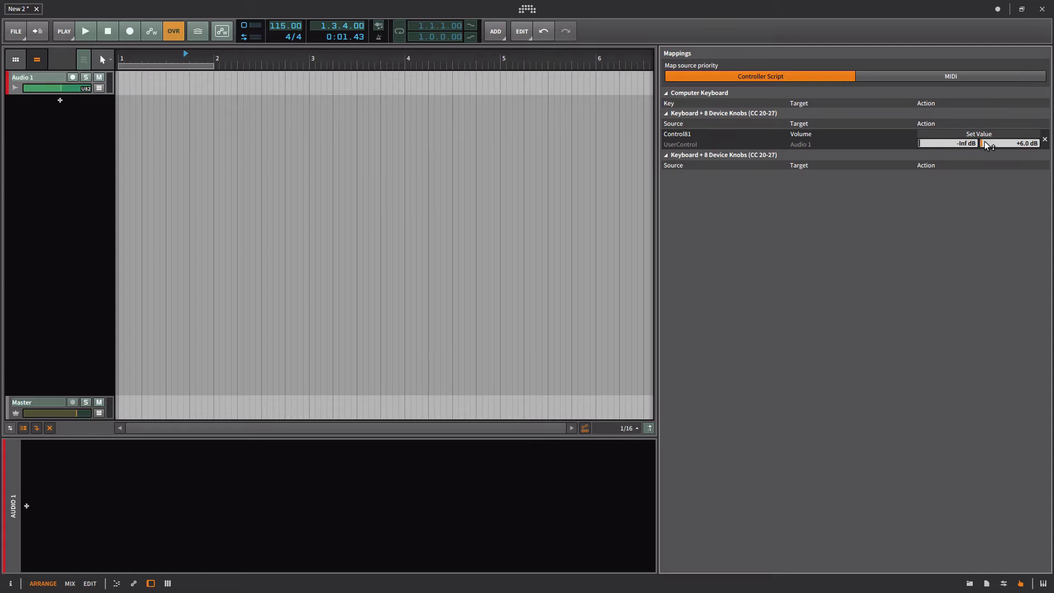
left_click_drag(984, 141, 1024, 145)
Map the S key to Toggle Solo on Audio 1, keeping that action, and close the mappings list
left_click(86, 82)
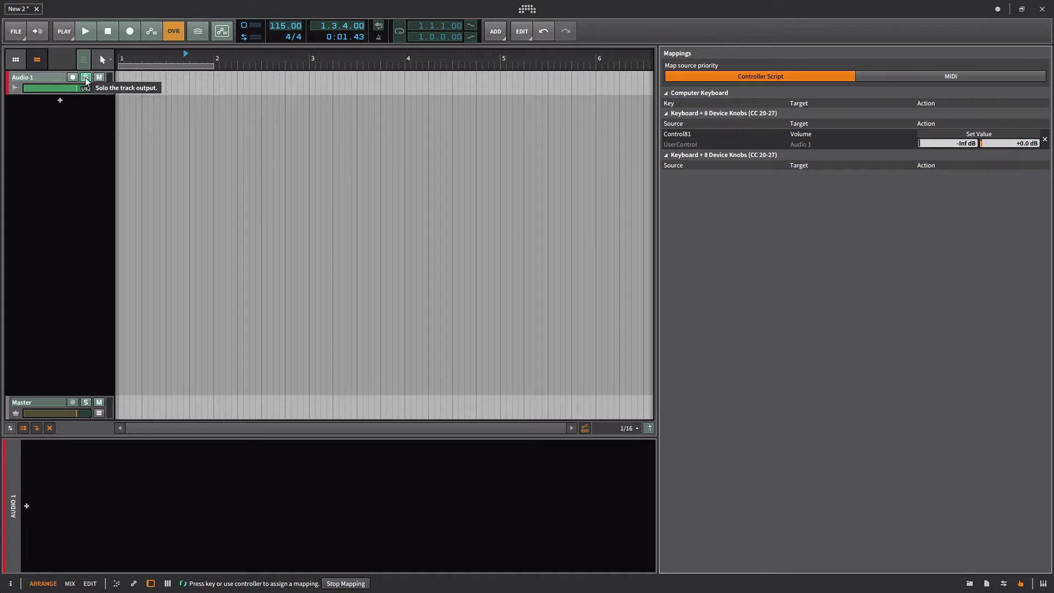
key("s")
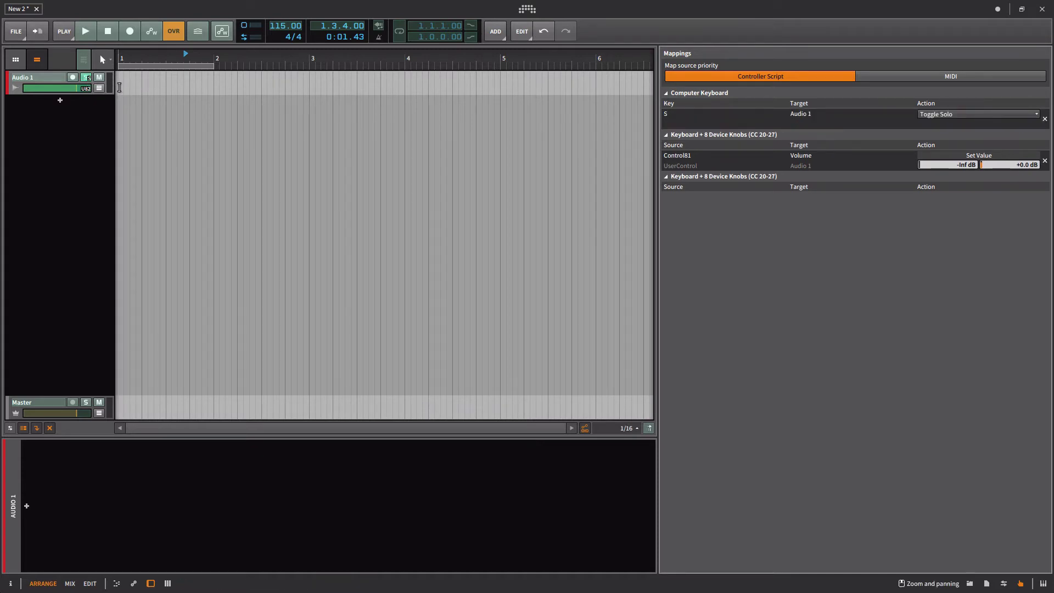
left_click(951, 113)
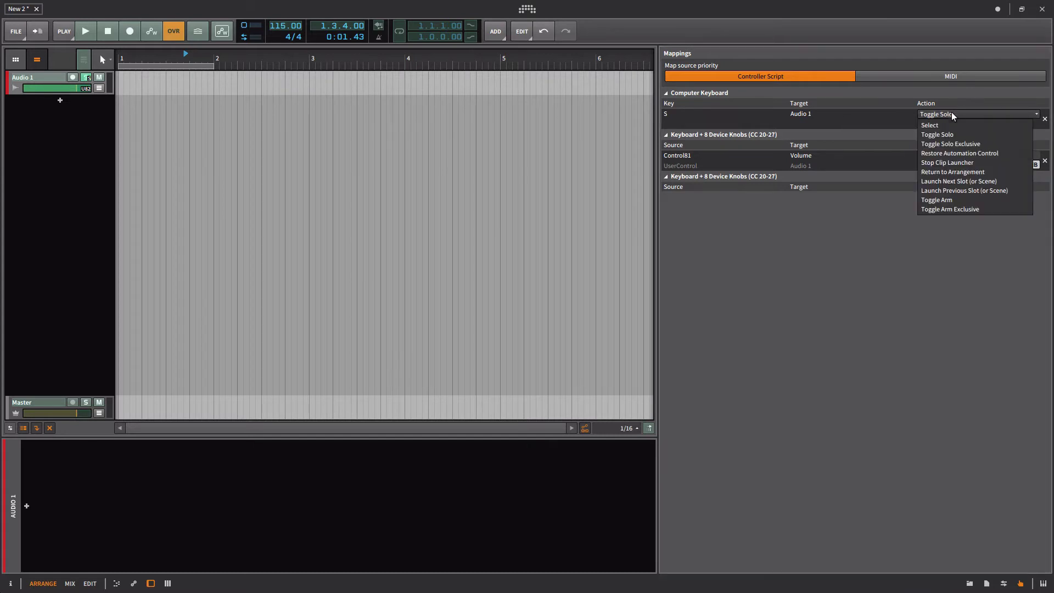
left_click(961, 114)
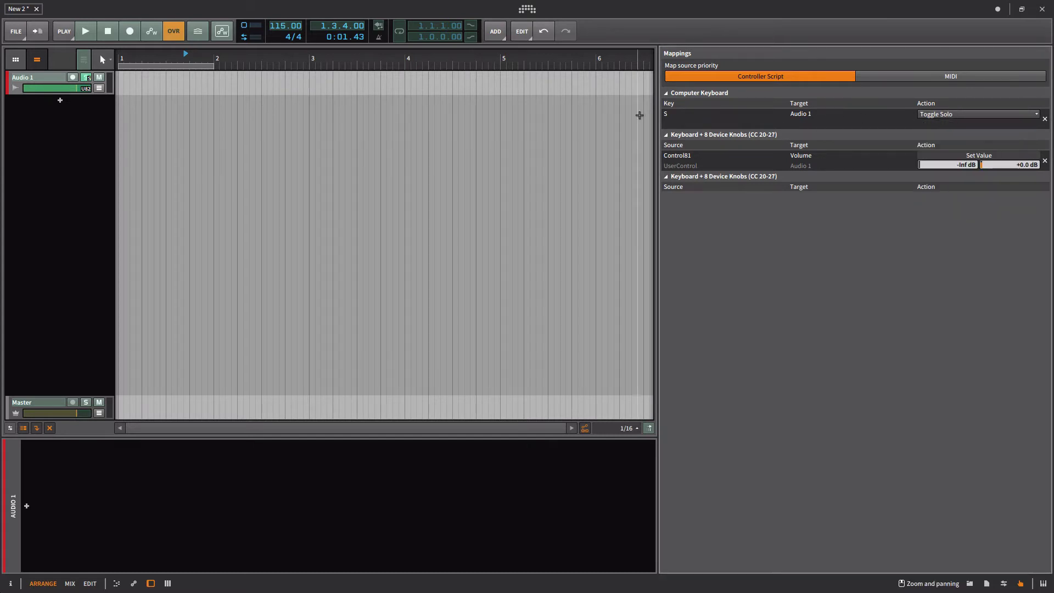
left_click(1016, 114)
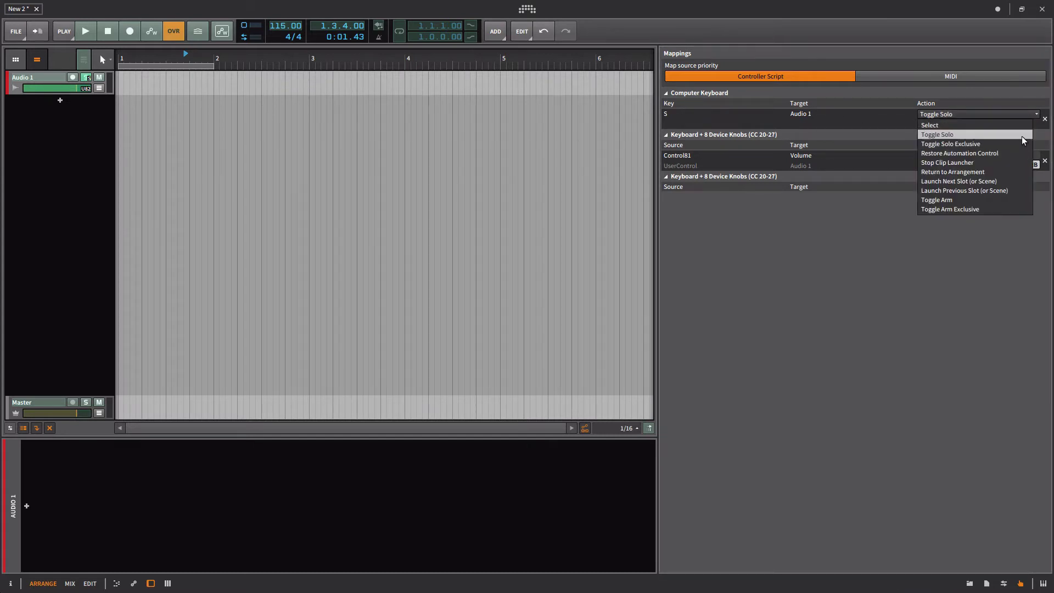
left_click(970, 103)
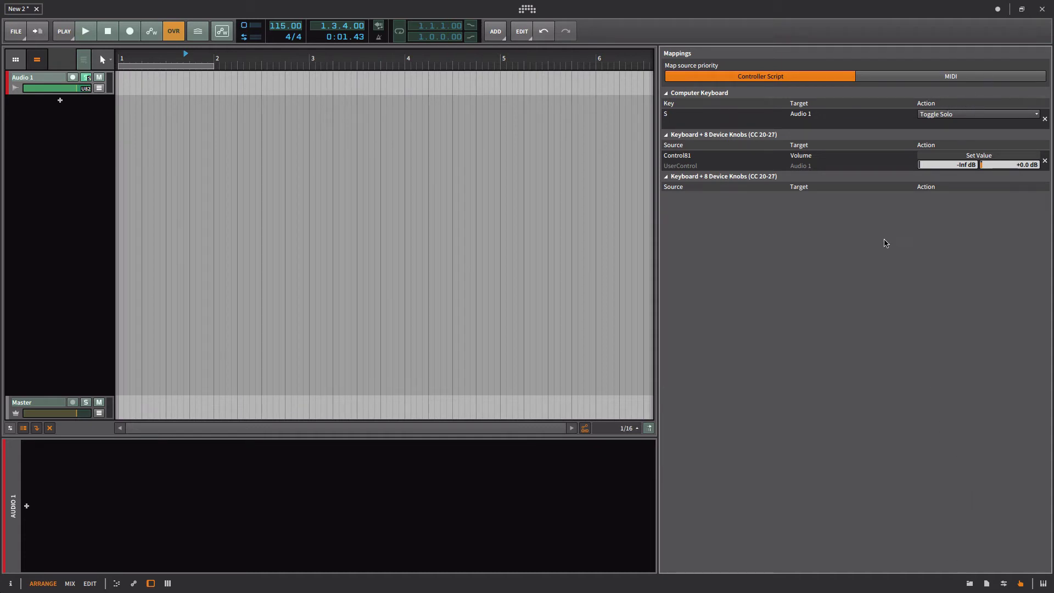
left_click(1021, 584)
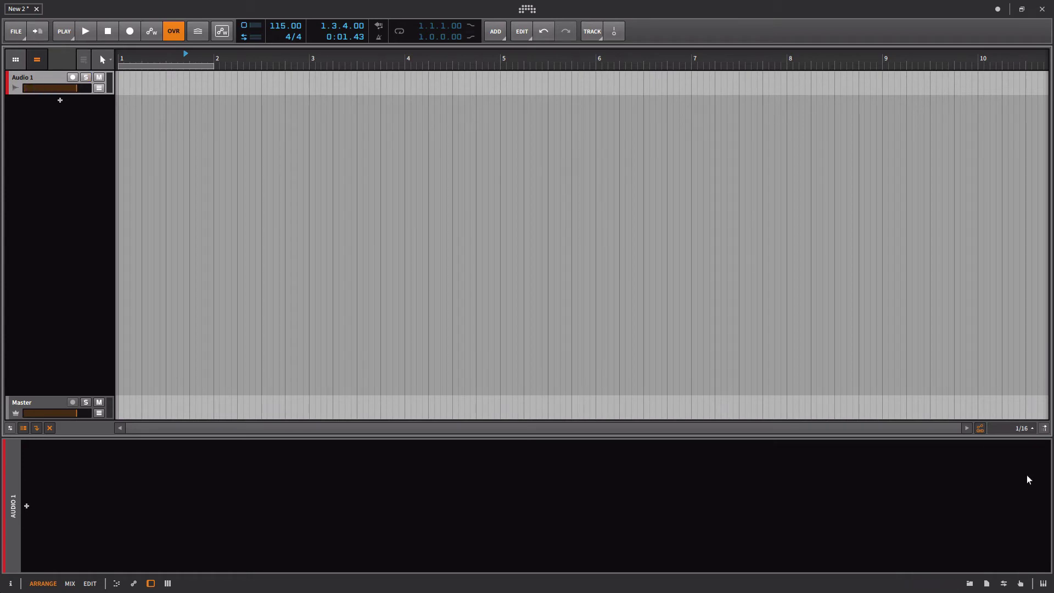
Reopen the mappings list and leave map source priority on Controller Script
left_click(1020, 583)
left_click(962, 77)
left_click(806, 80)
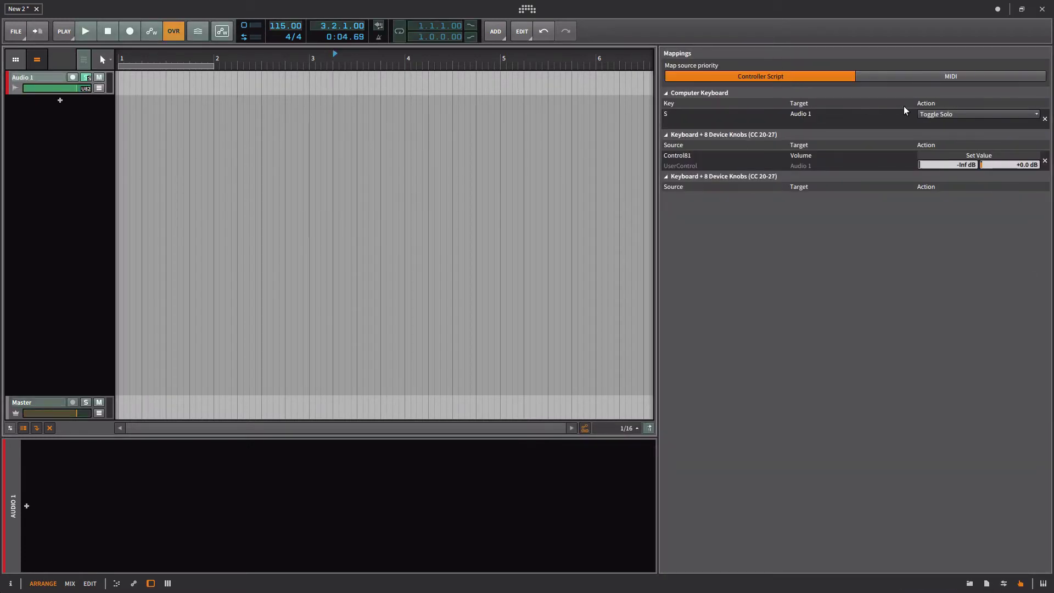
Delete the S-key Toggle Solo and Control81 Volume mappings, then open Audio 1's device chooser
left_click(1046, 120)
left_click(1046, 141)
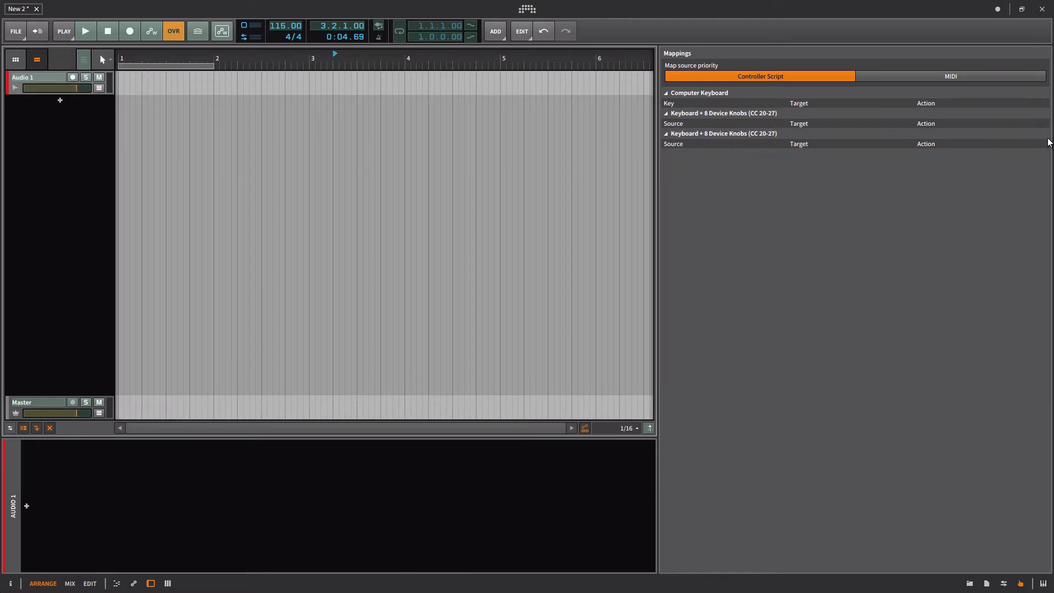
left_click(1021, 583)
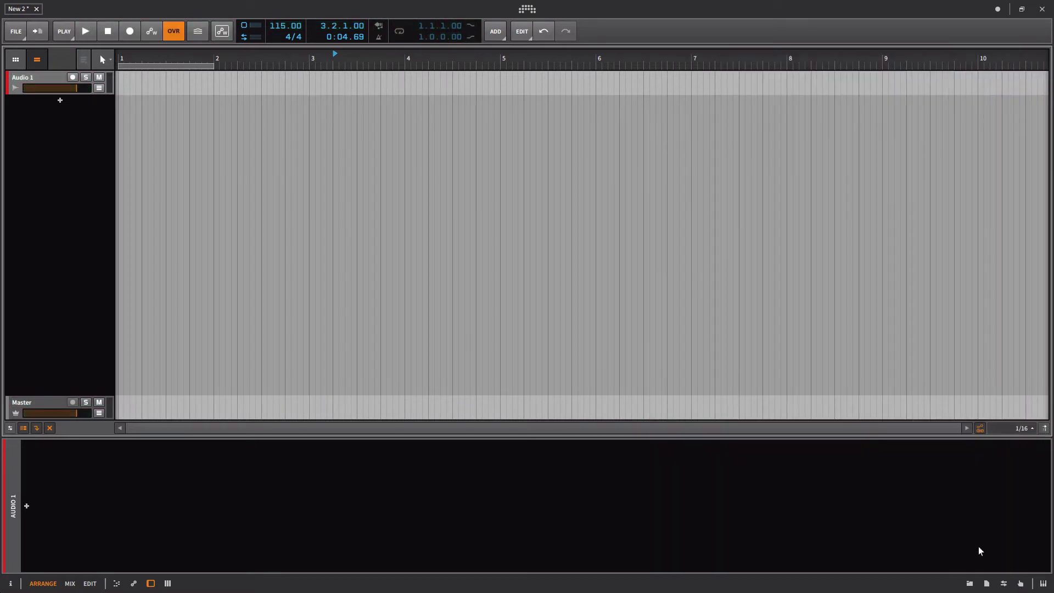
left_click(44, 264)
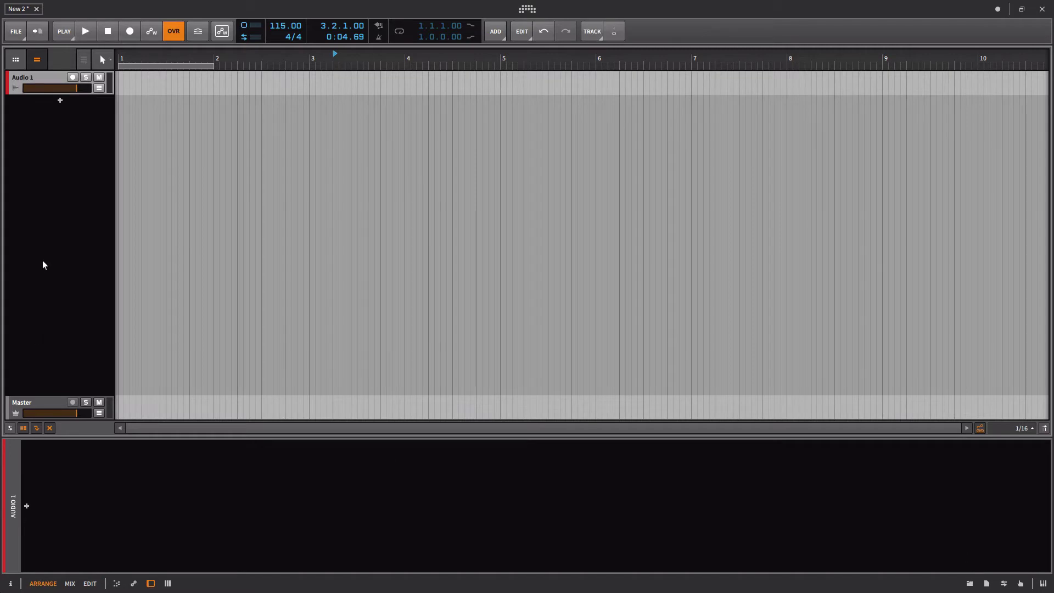
key("b")
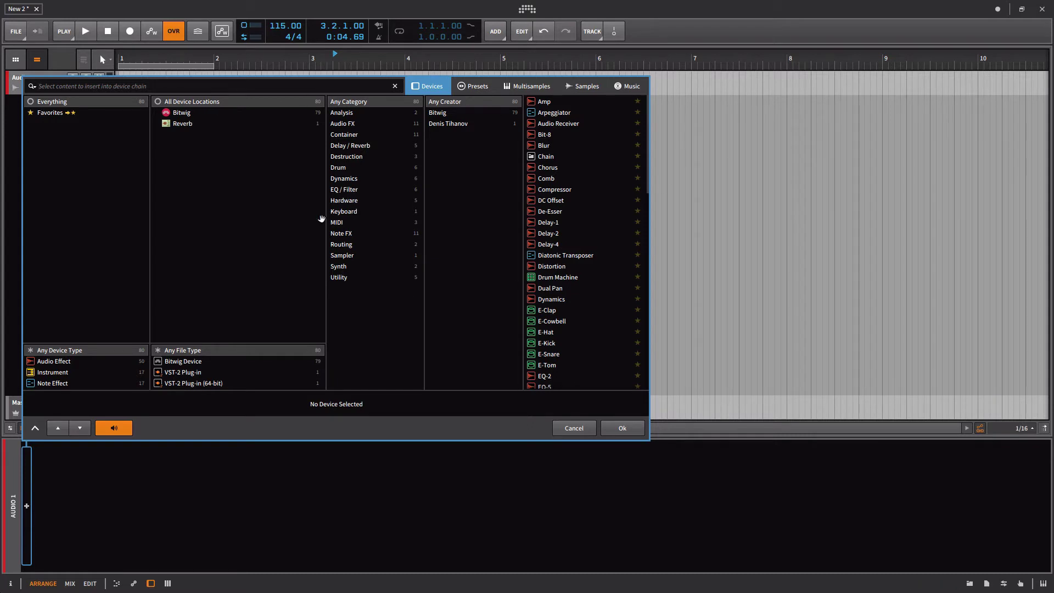
Dismiss the device chooser, open the browser panel, and filter it to the Reverb location
left_click(612, 433)
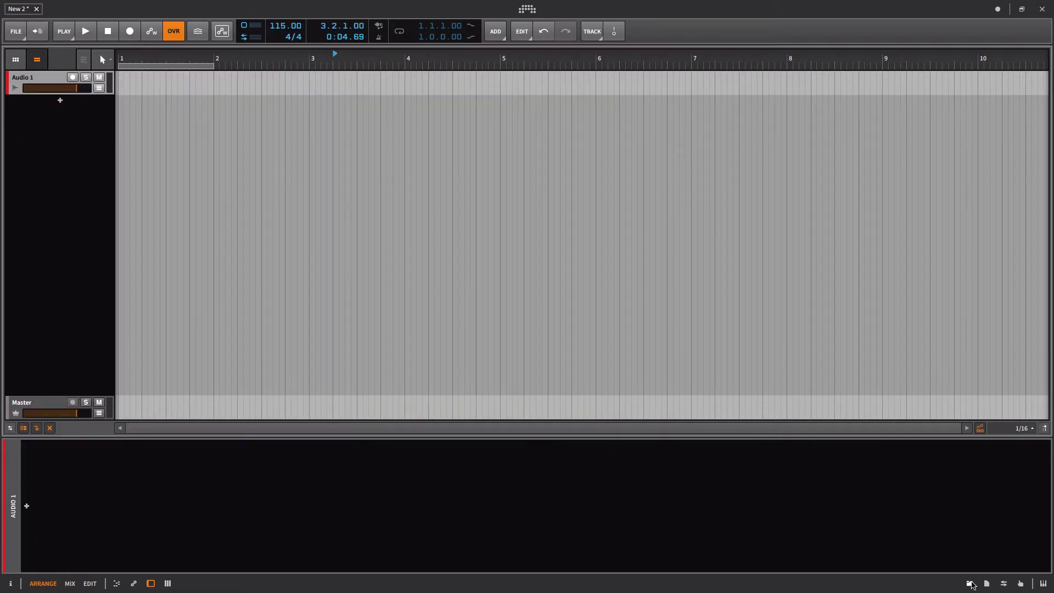
left_click(970, 583)
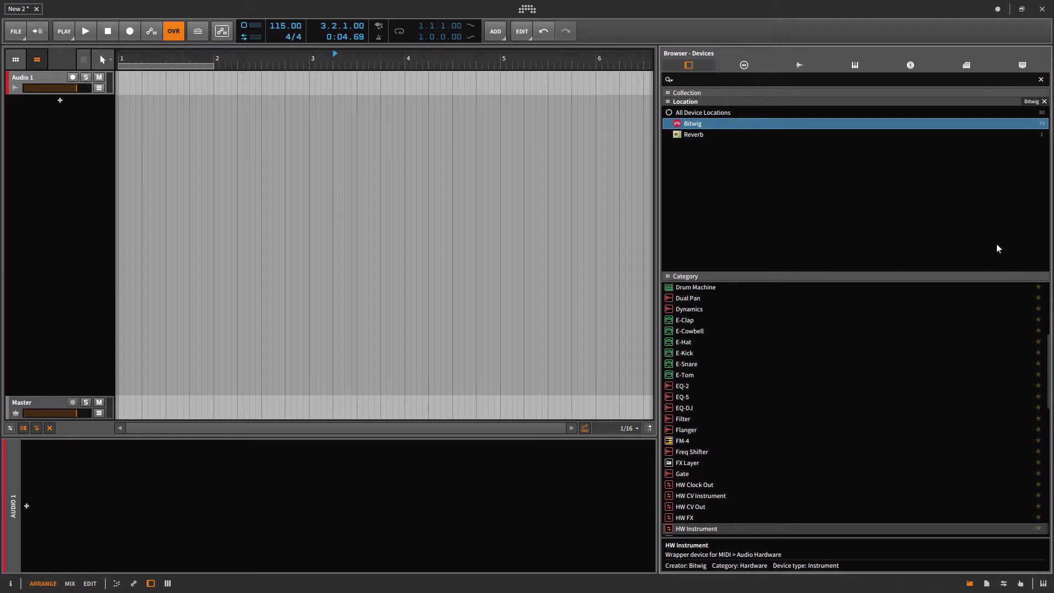
left_click(706, 134)
left_click(706, 116)
left_click(707, 131)
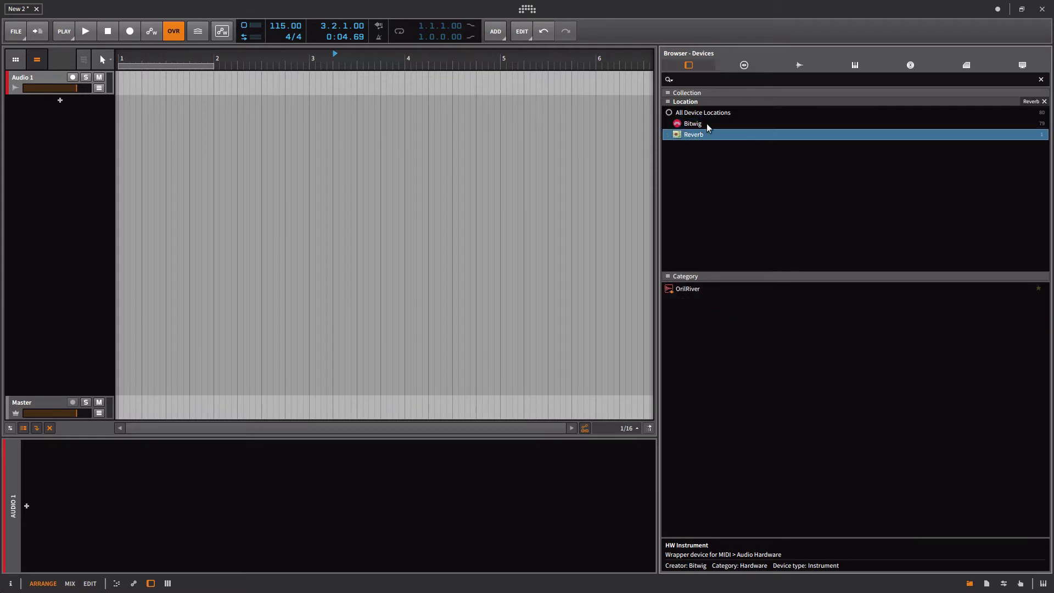
right_click(696, 174)
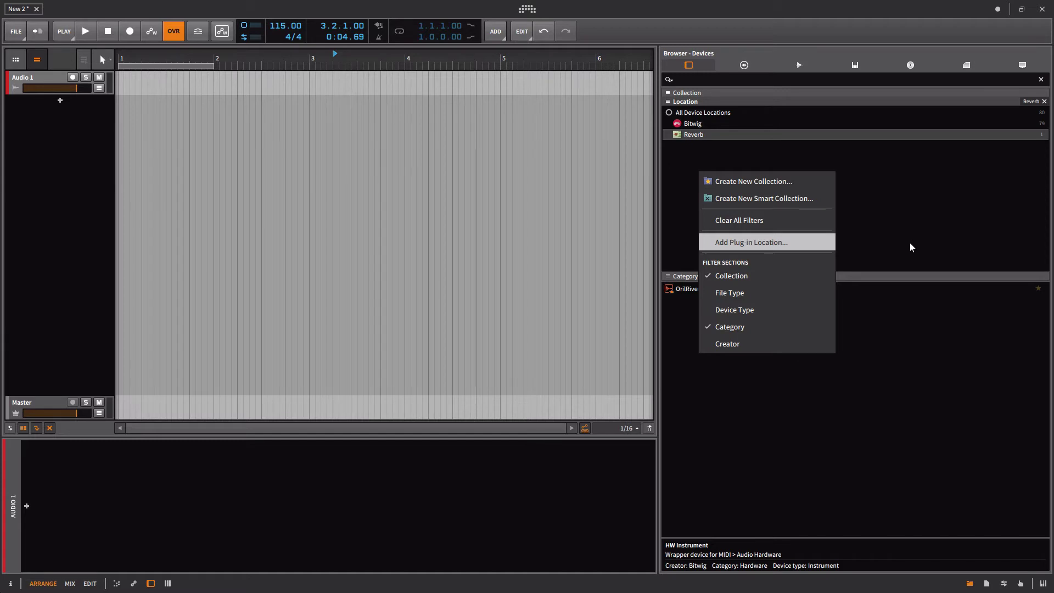
key("Escape")
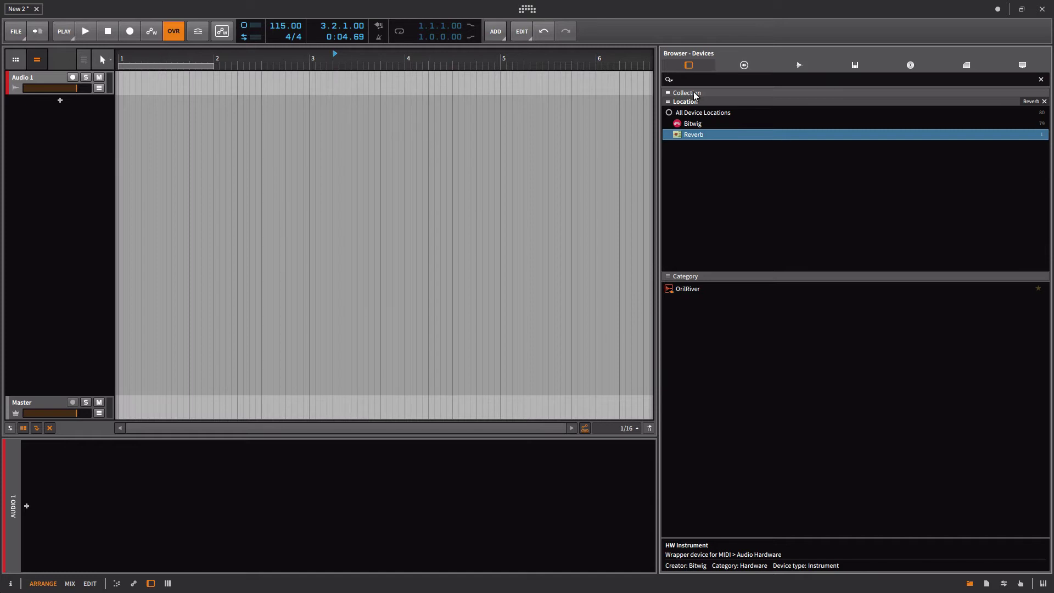
Switch the browser to Presets, listing the Everything collection including 'Hall Wide Bright And Big'
left_click(745, 65)
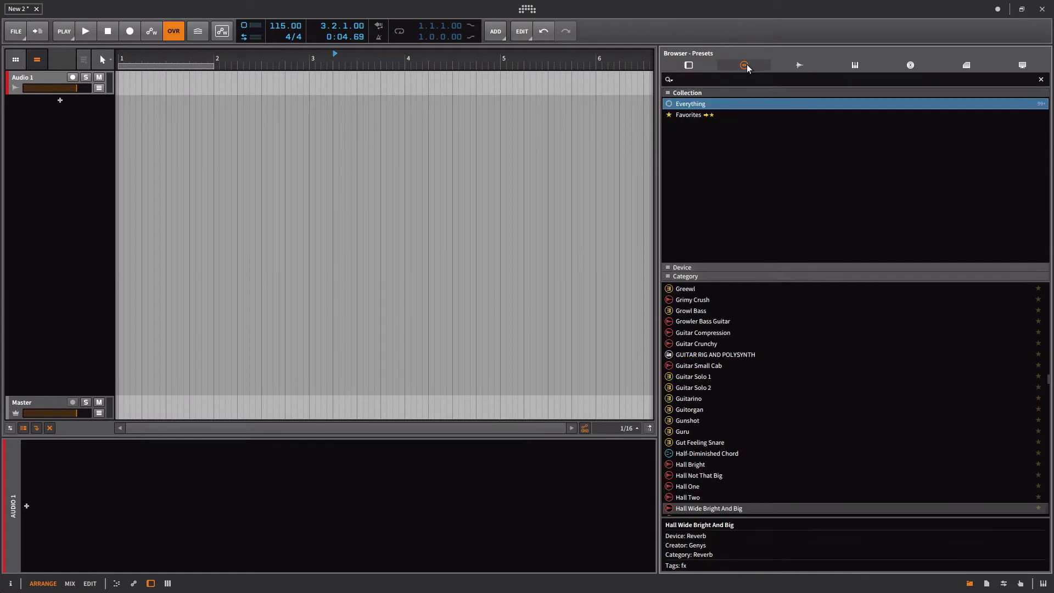
Switch the browser from presets to Samples to list the Irrupt percussion and snare WAV files
right_click(729, 160)
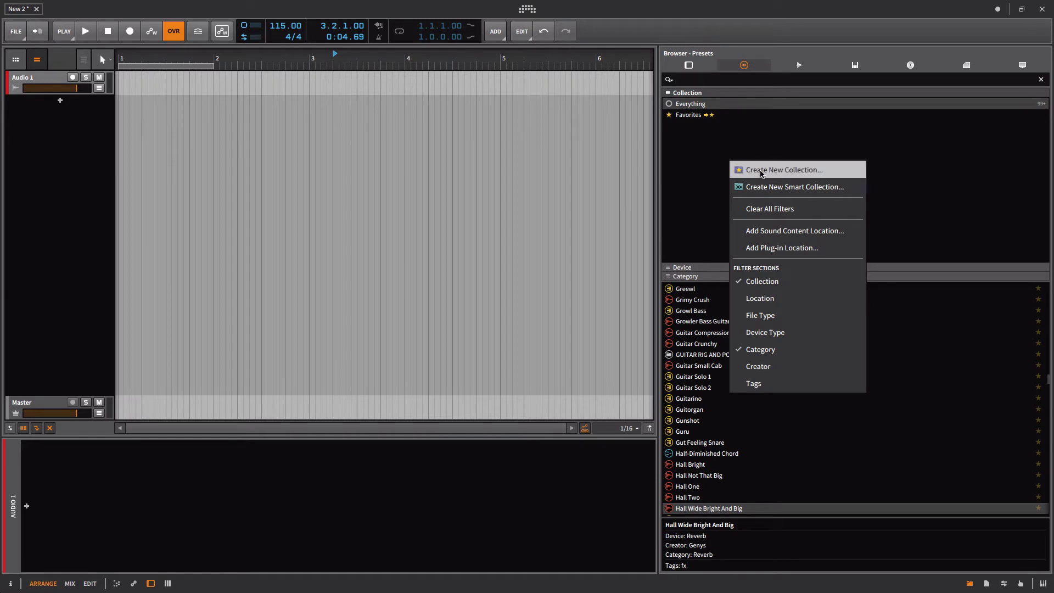
left_click(749, 149)
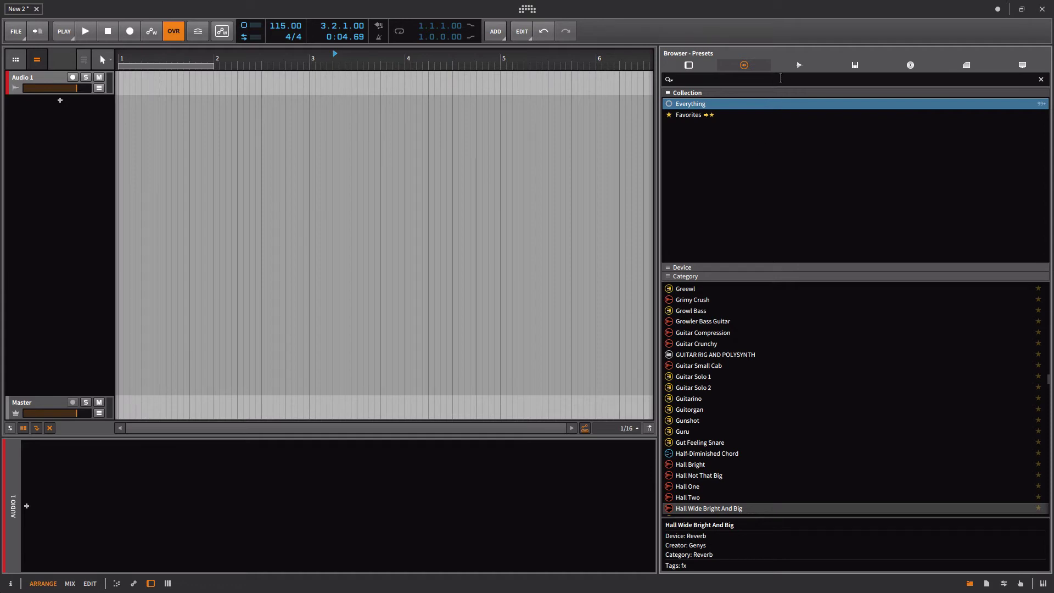
left_click(801, 66)
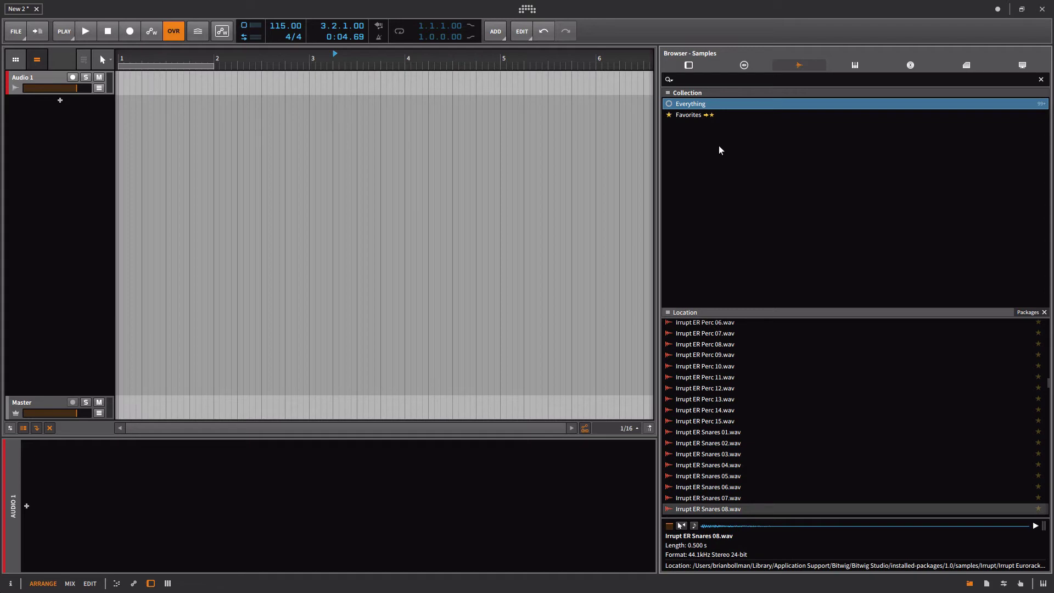
Show the Packages clips, such as 707 Back To 90s Beat, in the Clips browser
left_click(968, 65)
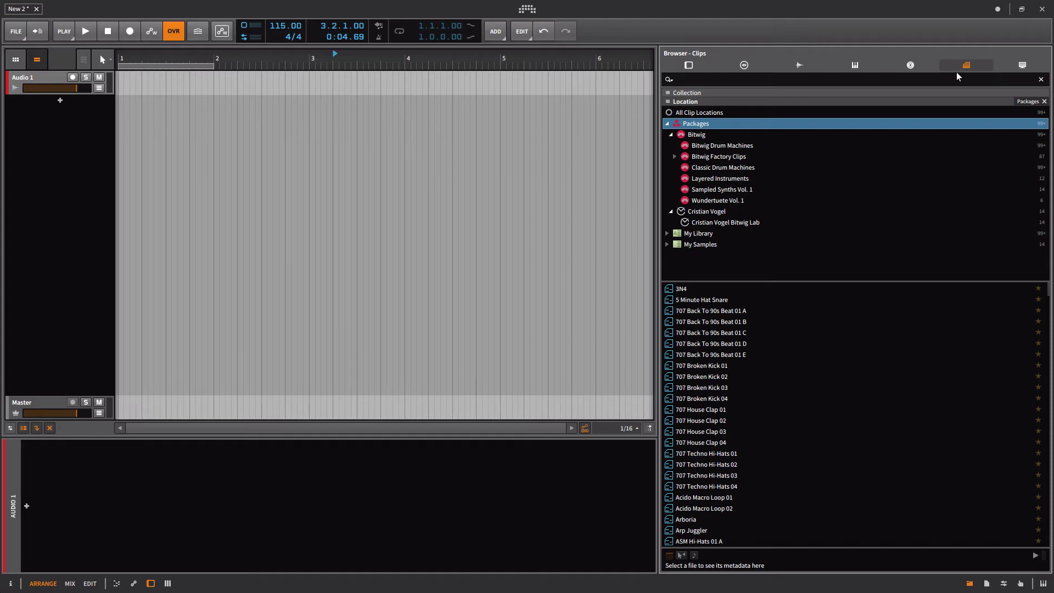
left_click(74, 212)
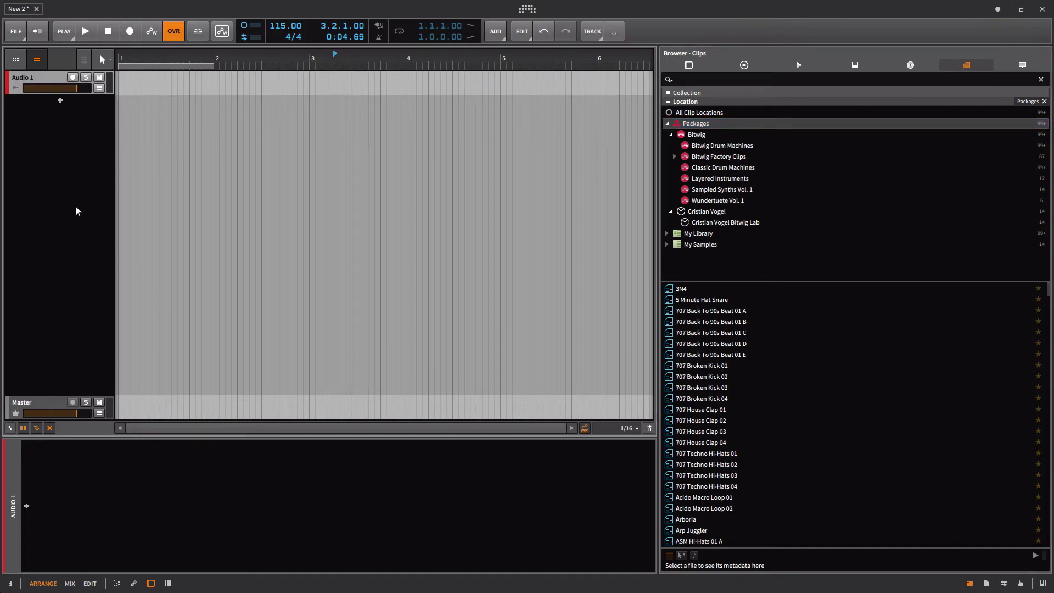
key("b")
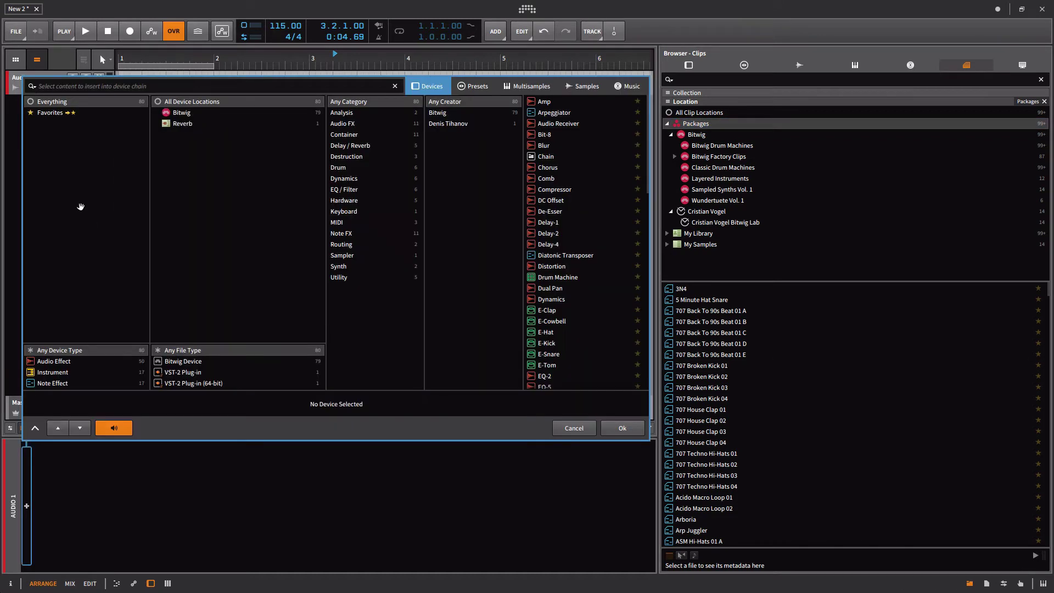
left_click(622, 427)
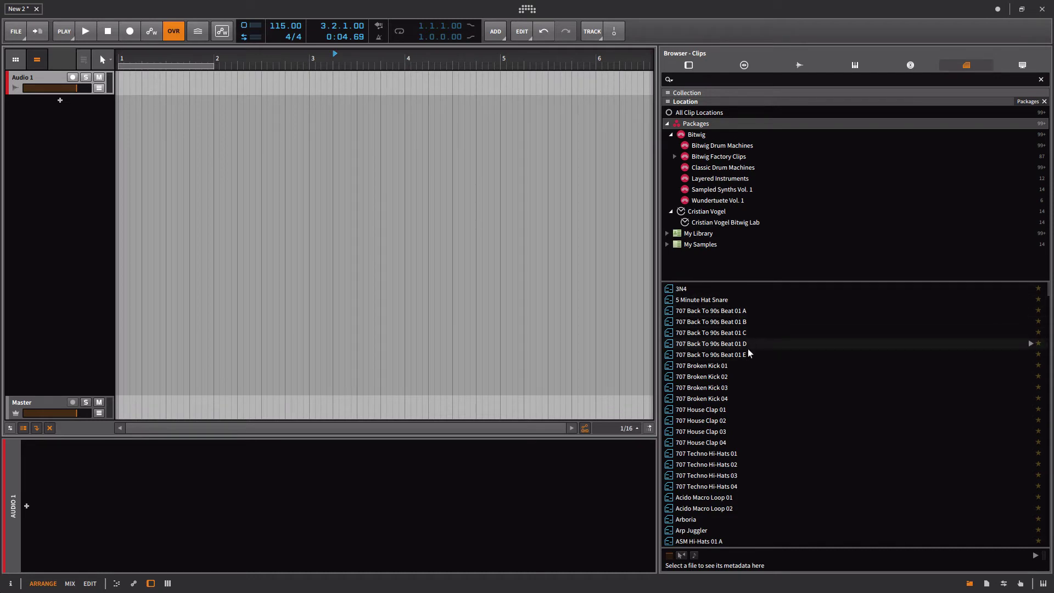
Place 707 Back To 90s Beat 01 D at bar 1 on a new Legend 707 Kit track and raise its volume
left_click(681, 344)
left_click_drag(672, 345, 121, 113)
left_click(132, 113)
key("space")
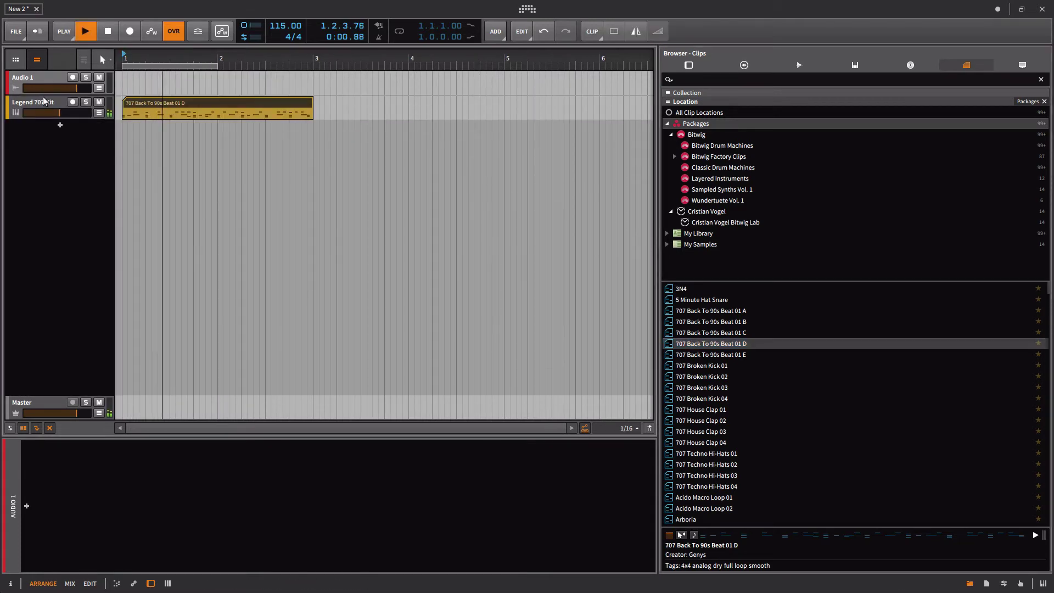
left_click(59, 117)
left_click_drag(59, 118, 67, 118)
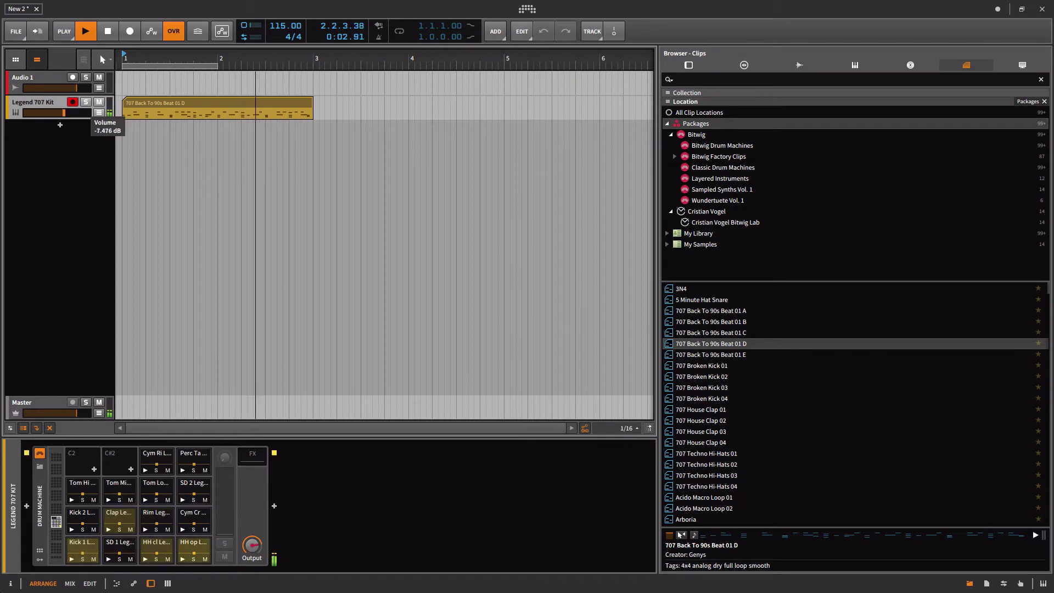
key("space")
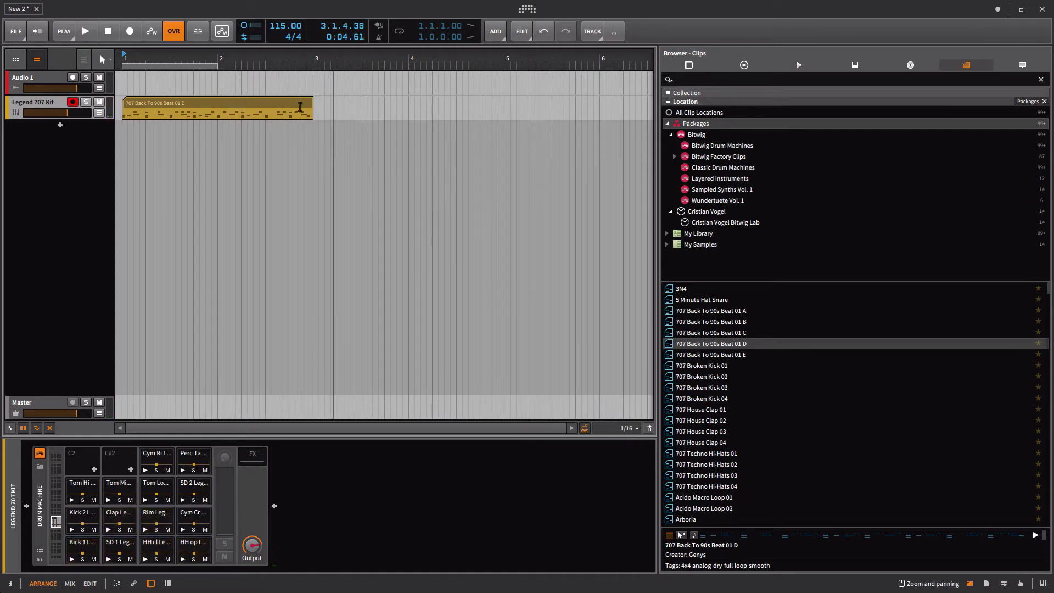
Loop the arrangement over the beat clip's two bars and play it back from the start
left_click(299, 105)
key("ctrl+l")
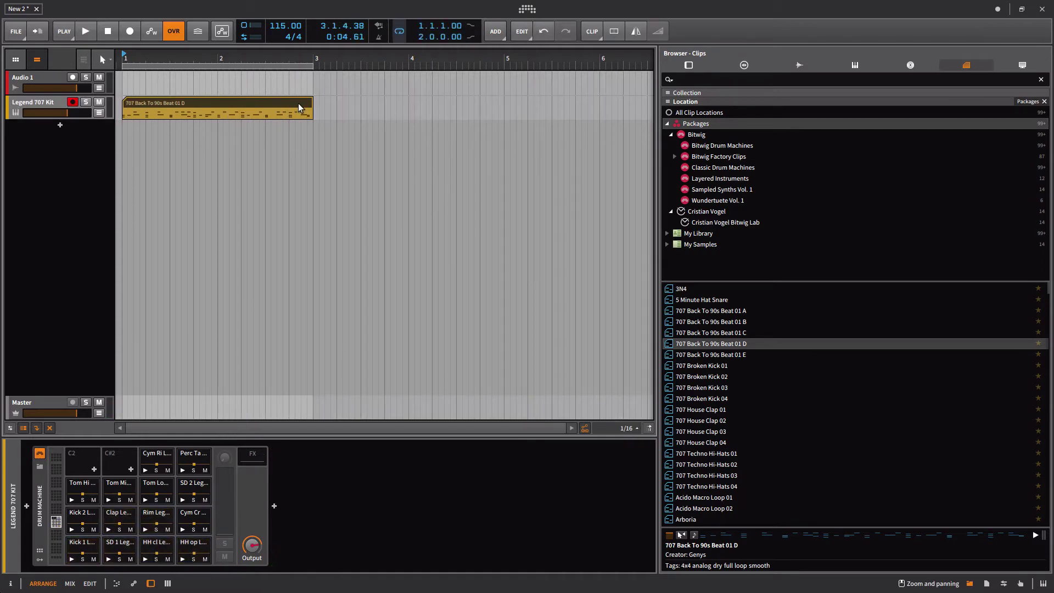
key("space")
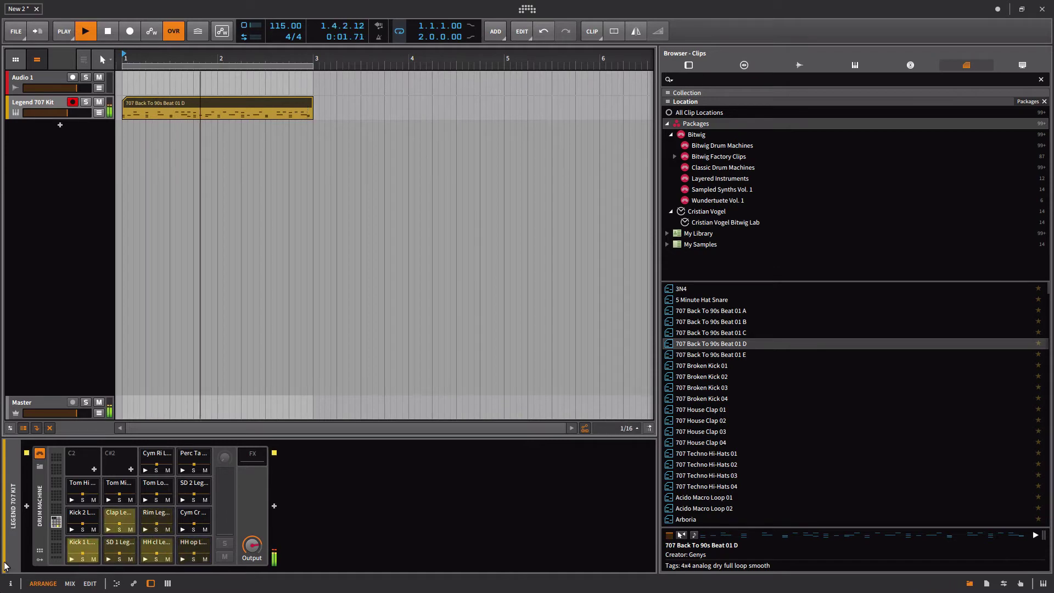
key("space")
key("Home")
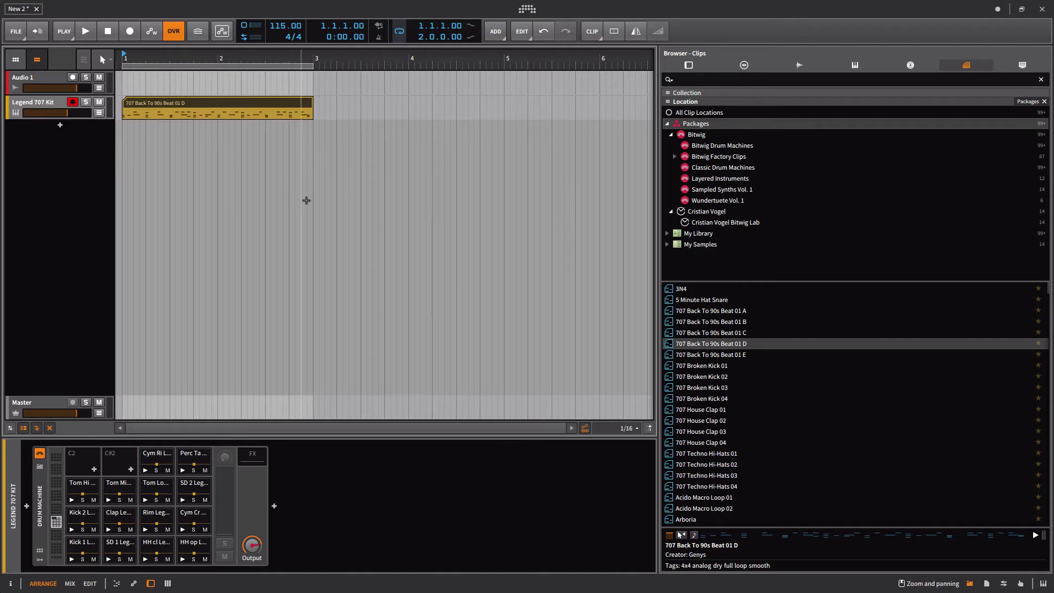
Audition the Cristian Vogel clips, then filter the clip list to Sampled Synths Vol. 1
left_click(714, 212)
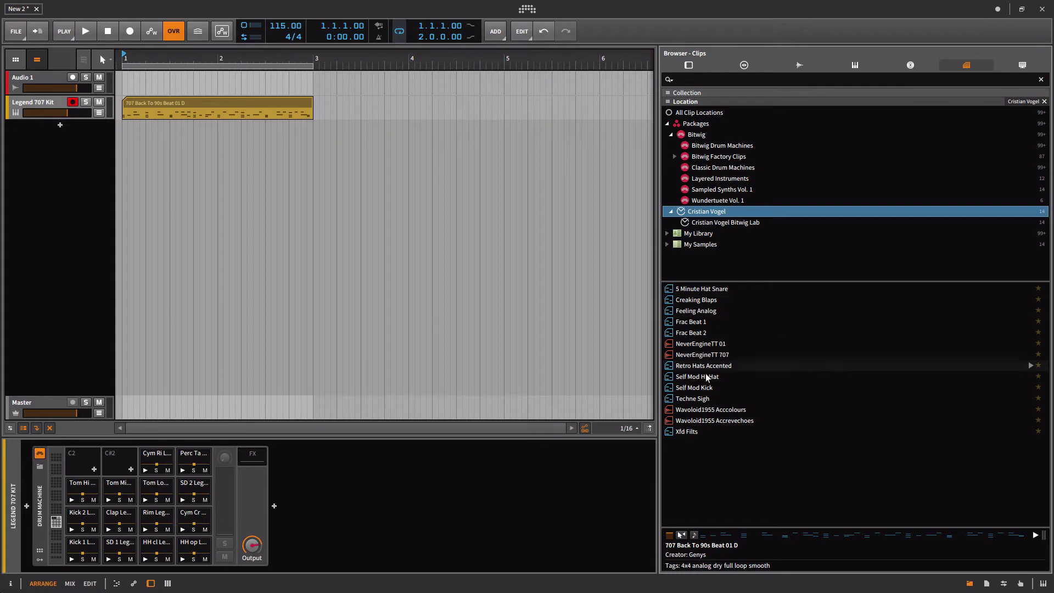
left_click(744, 343)
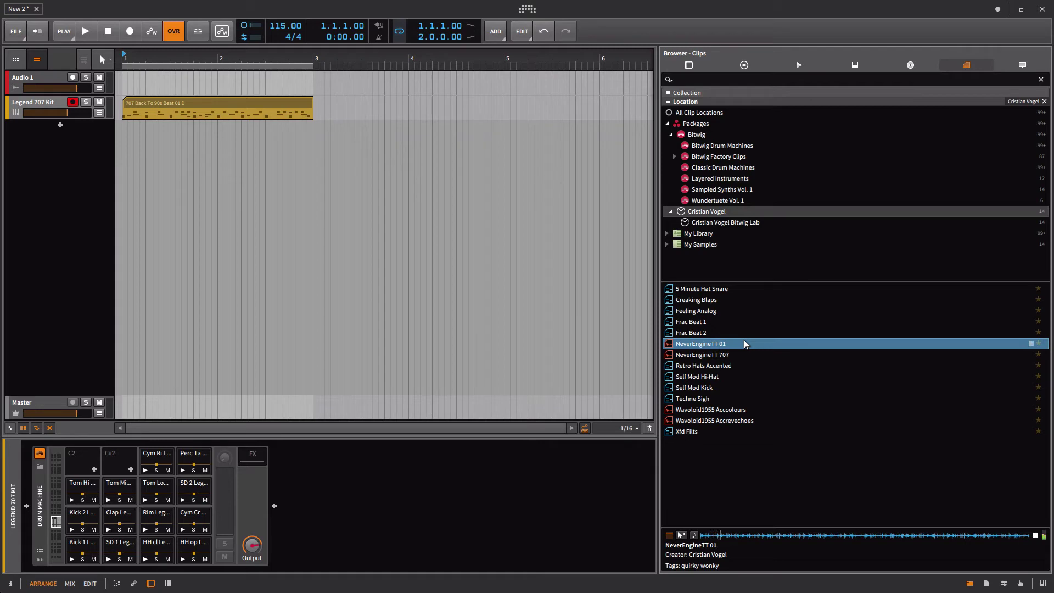
key("Up")
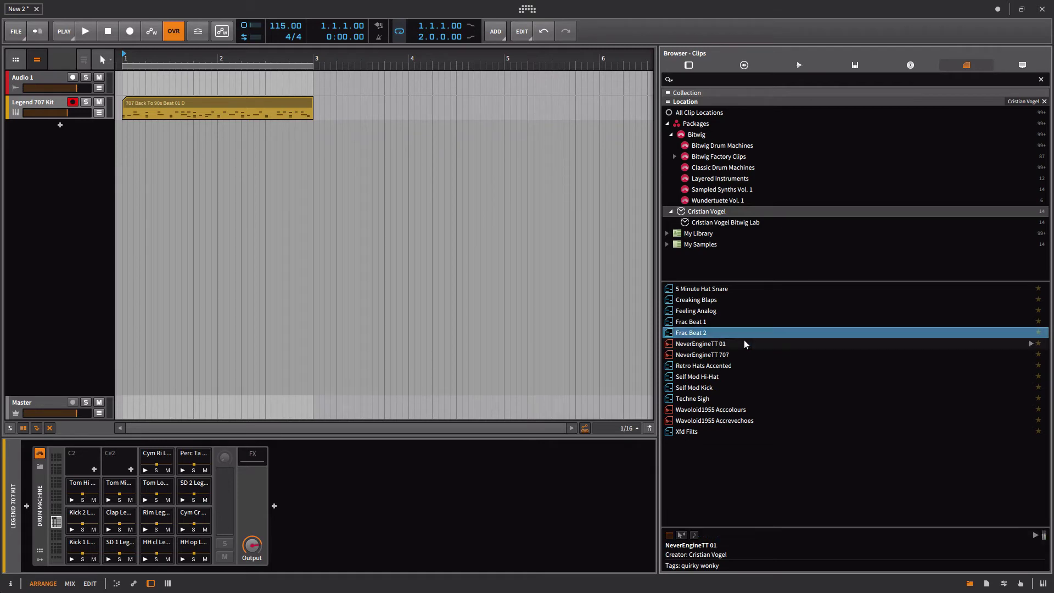
key("Down")
key("Down")
key("Down")
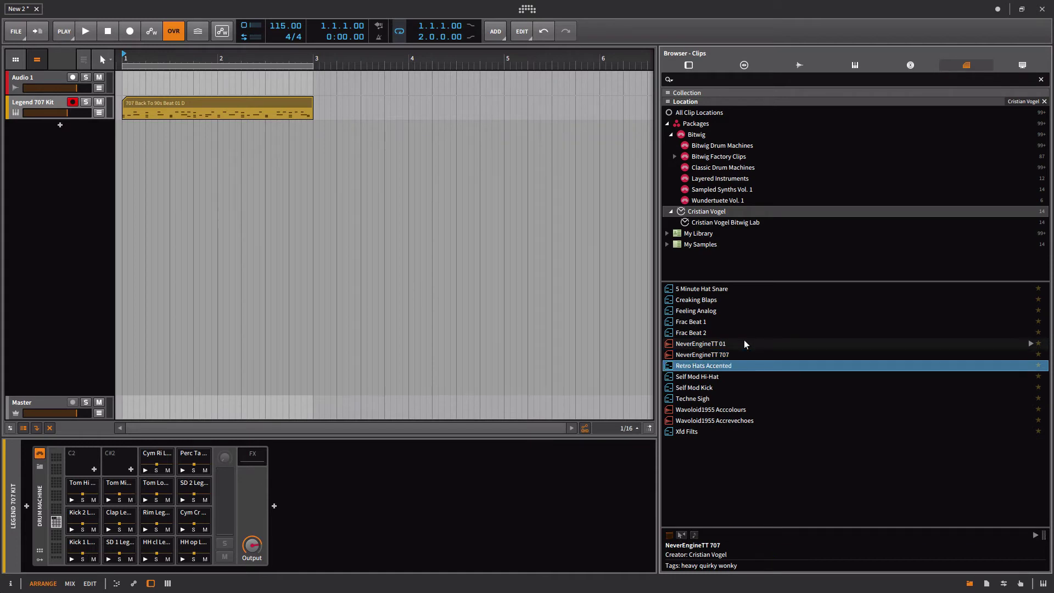
key("Up")
key("Up")
key("Up")
key("Up")
key("Up")
key("Up")
key("Up")
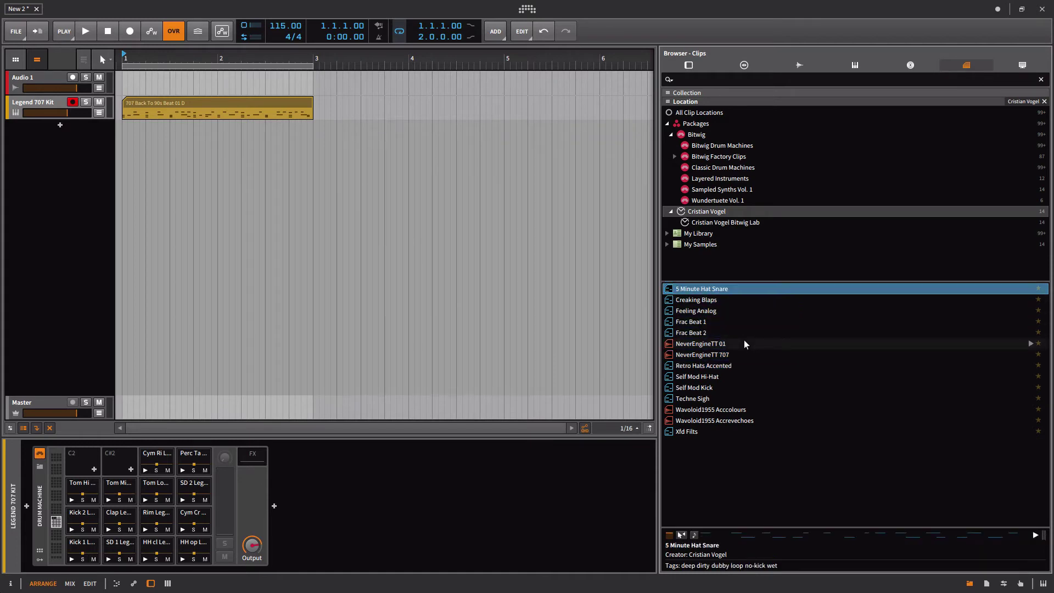
left_click(725, 192)
Place Chord Escort 07 at bar 1 on a new track and start playback
left_click(706, 388)
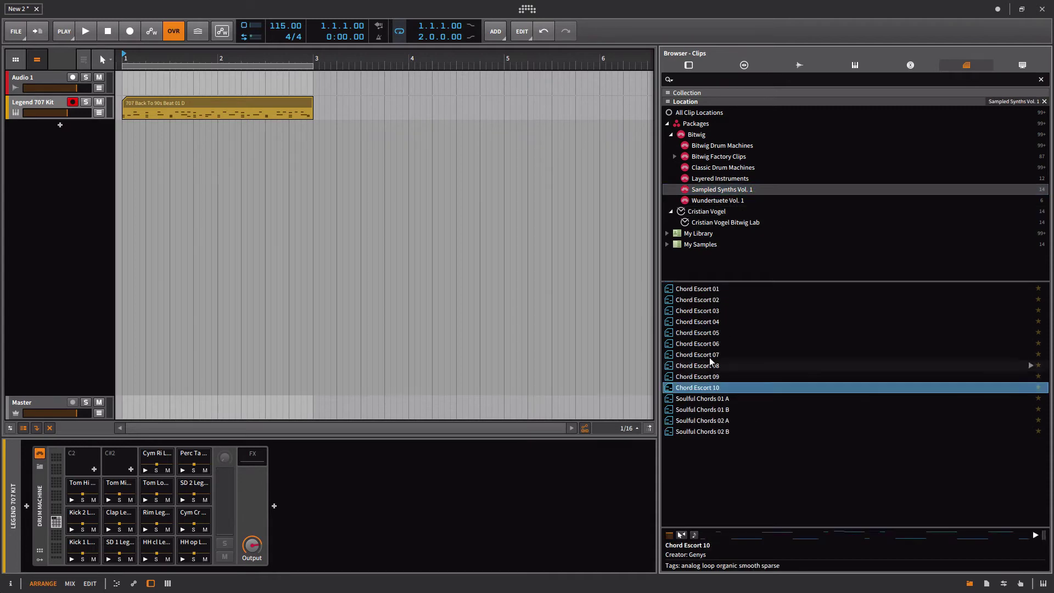
left_click(712, 356)
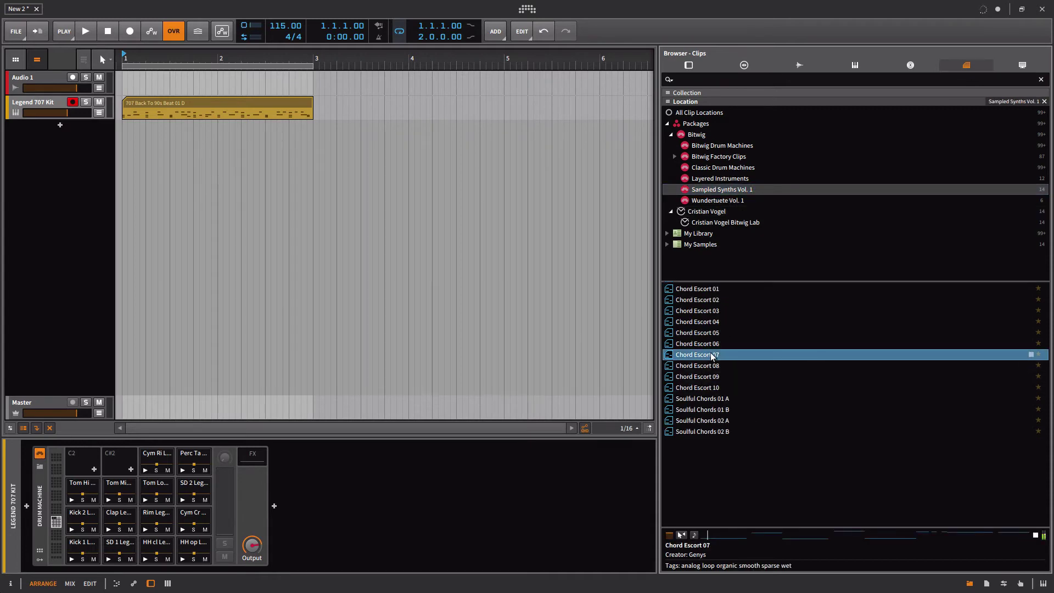
left_click_drag(705, 354, 126, 131)
key("space")
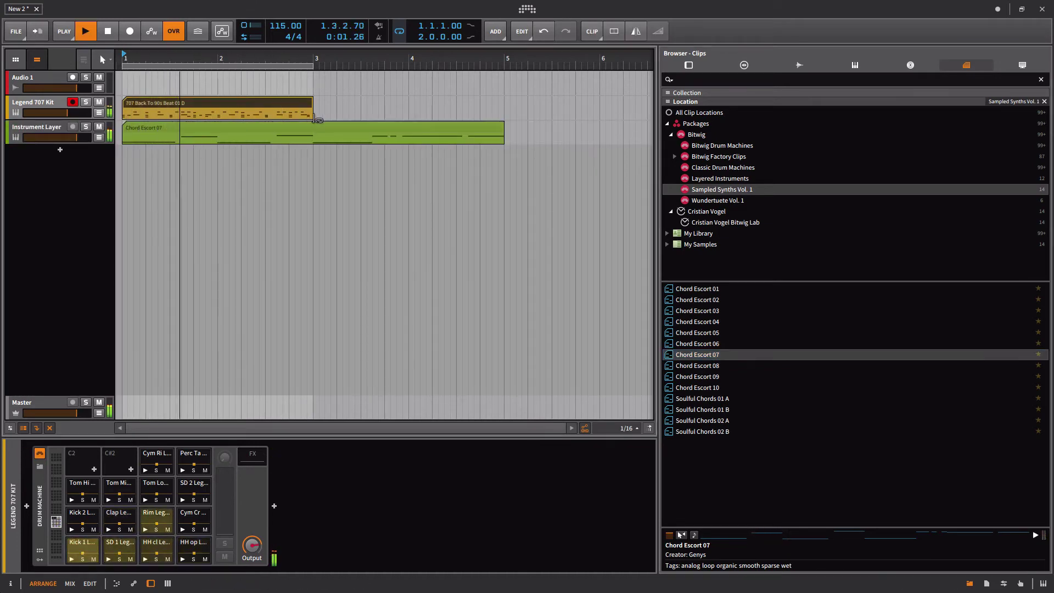
Stretch the 707 drum clip to bar 5 and loop bars 1–5
left_click_drag(323, 118, 504, 117)
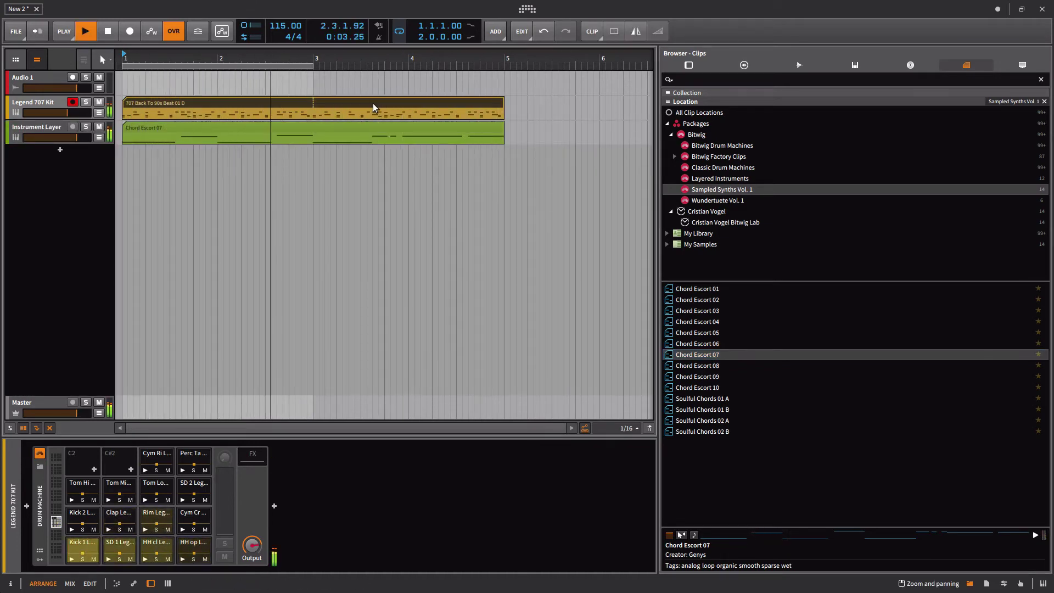
left_click(354, 128)
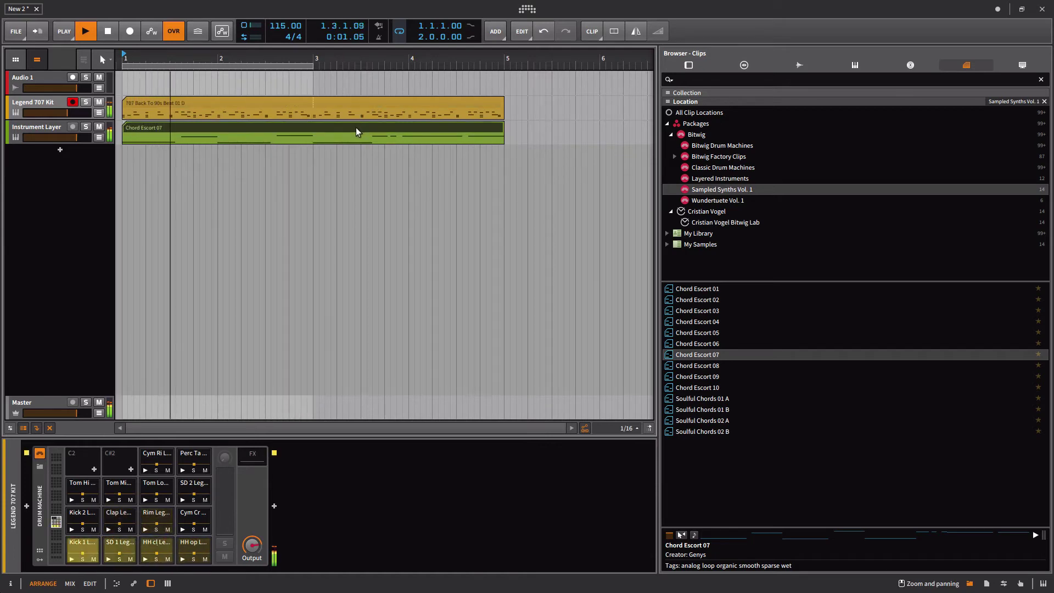
key("ctrl+l")
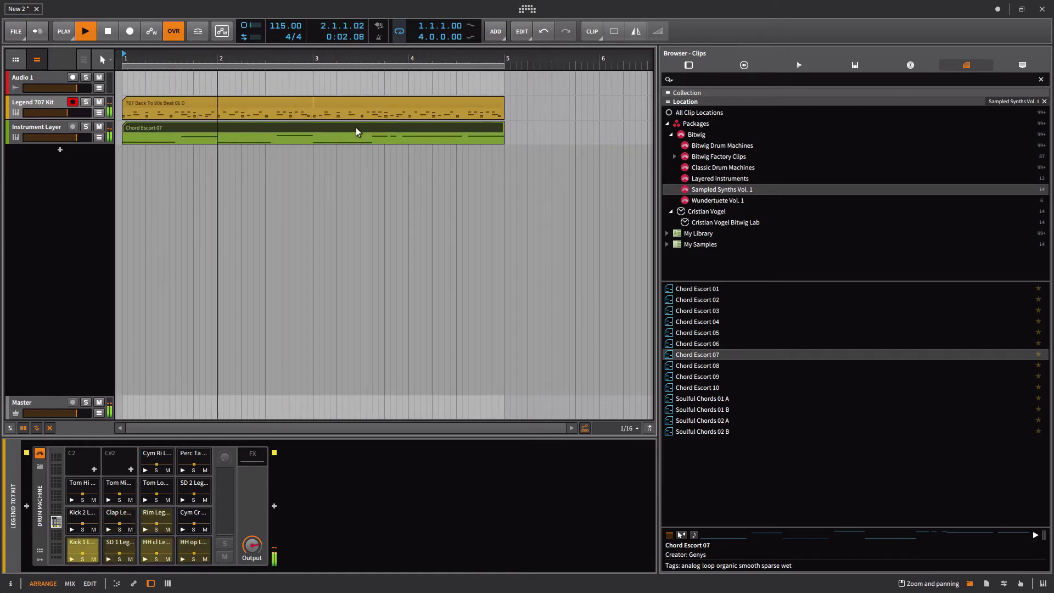
left_click(30, 126)
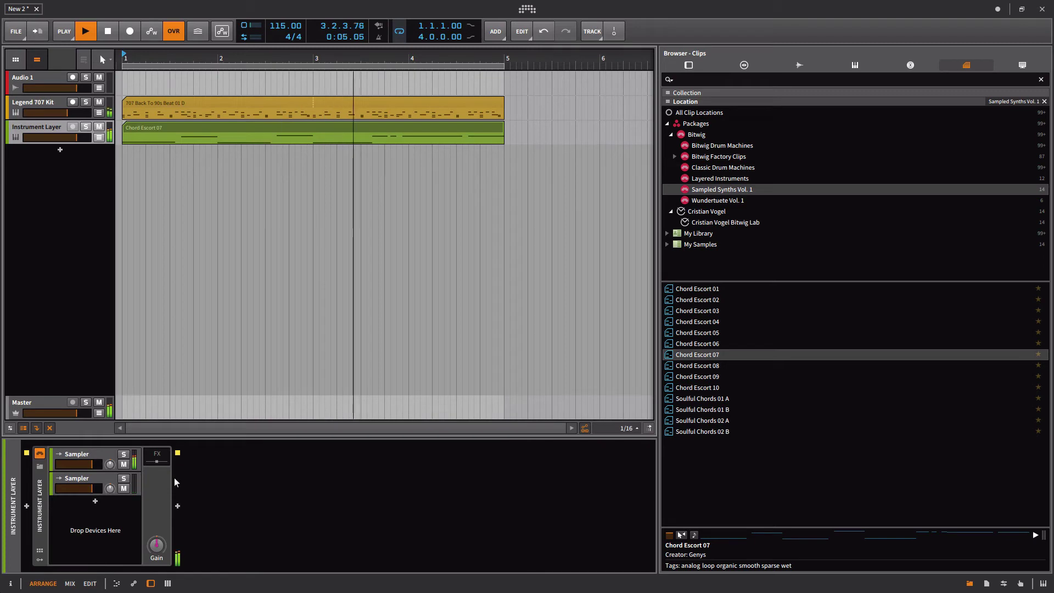
key("space")
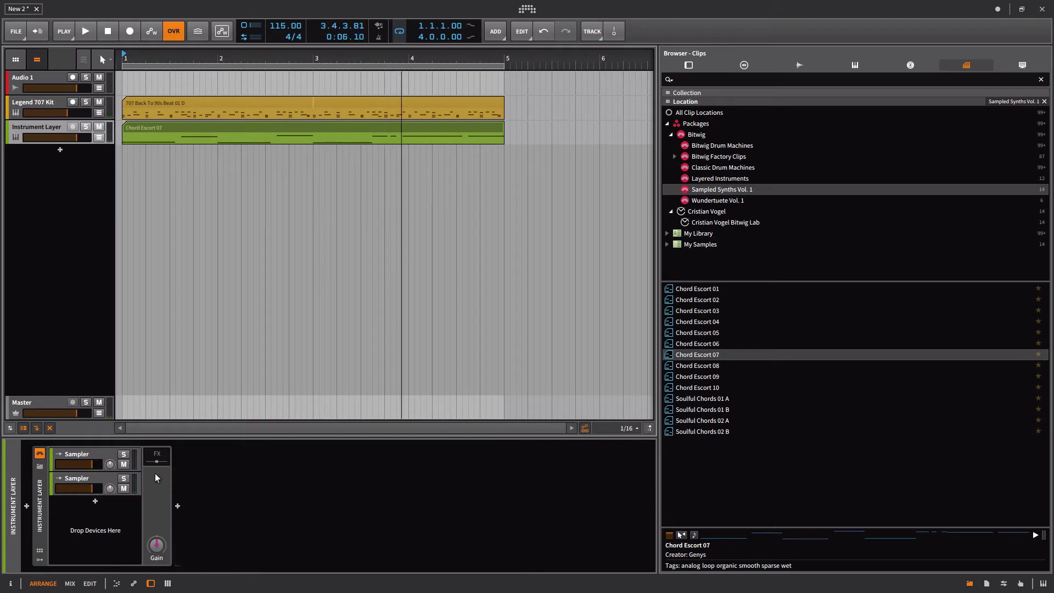
left_click(158, 466)
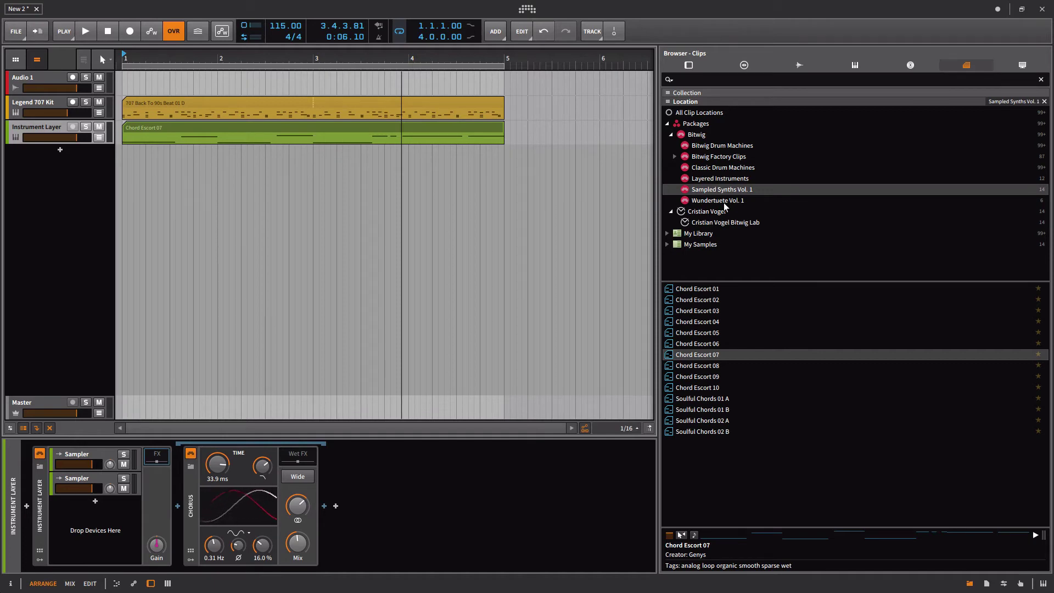
Show the expanded Packages locations in the Samples browser
right_click(40, 269)
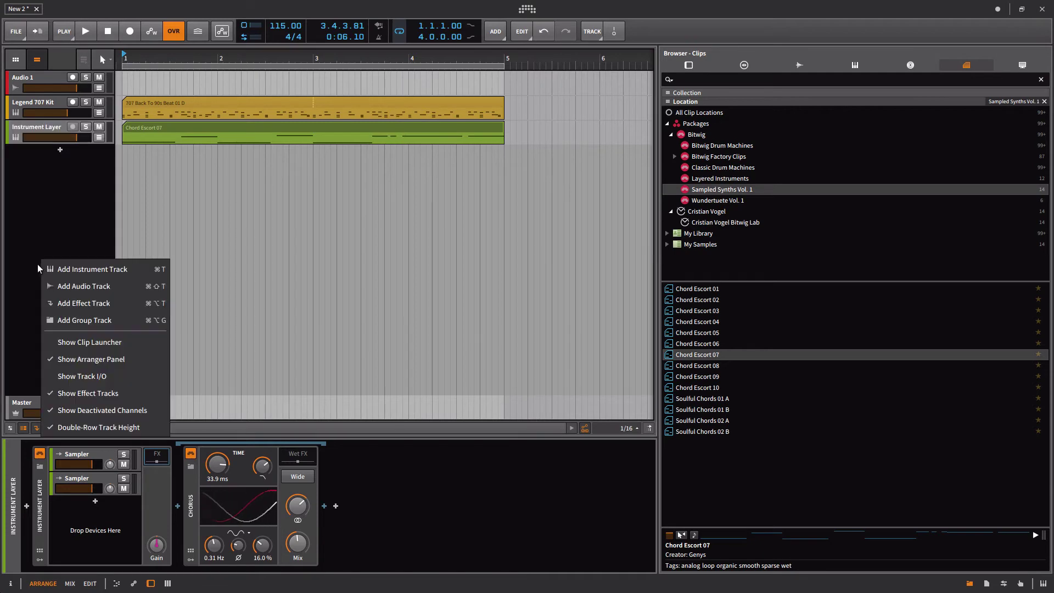
left_click(33, 236)
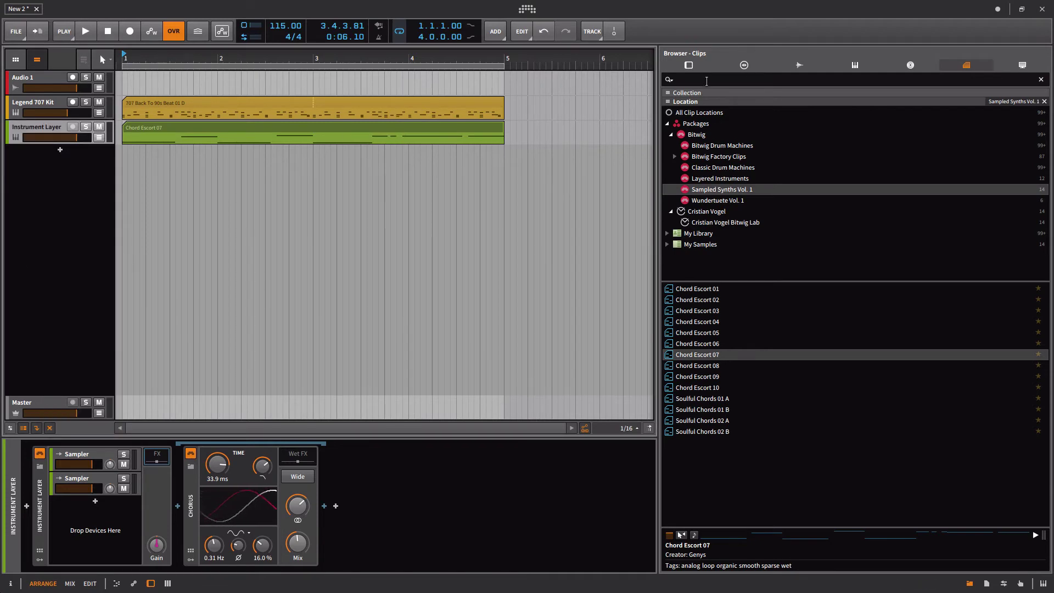
left_click(798, 66)
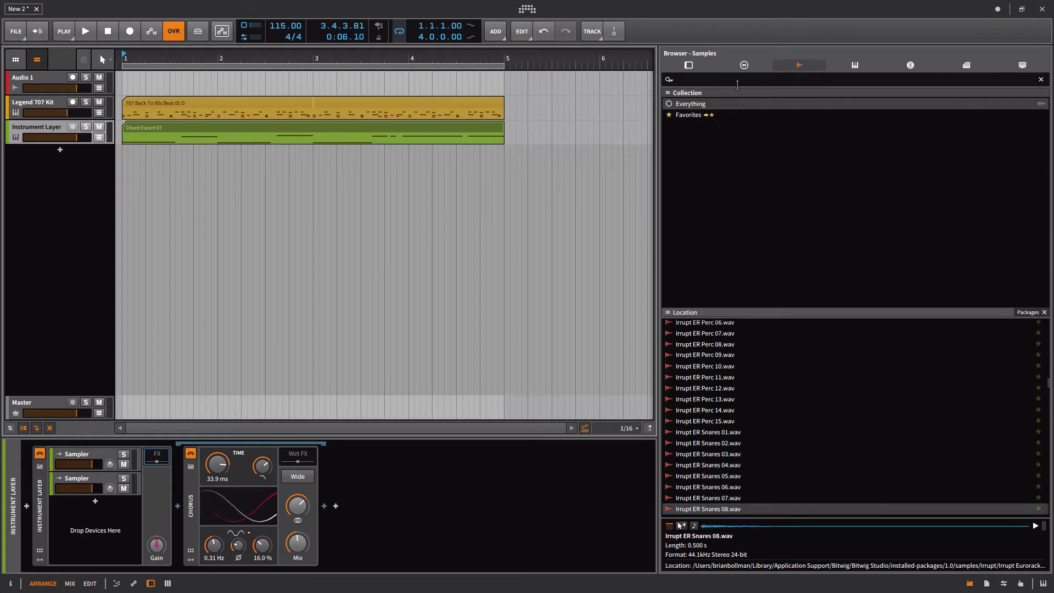
left_click(685, 312)
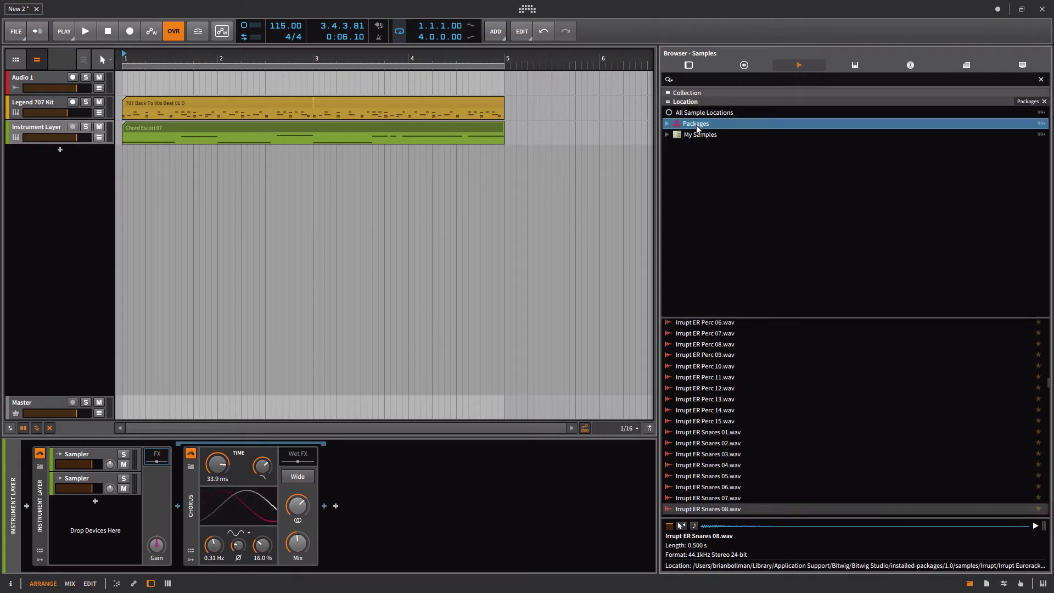
left_click(669, 123)
Search samples for 'snare' and audition them, ending on Nektar DW 13 Rimshot 5 B
left_click(701, 78)
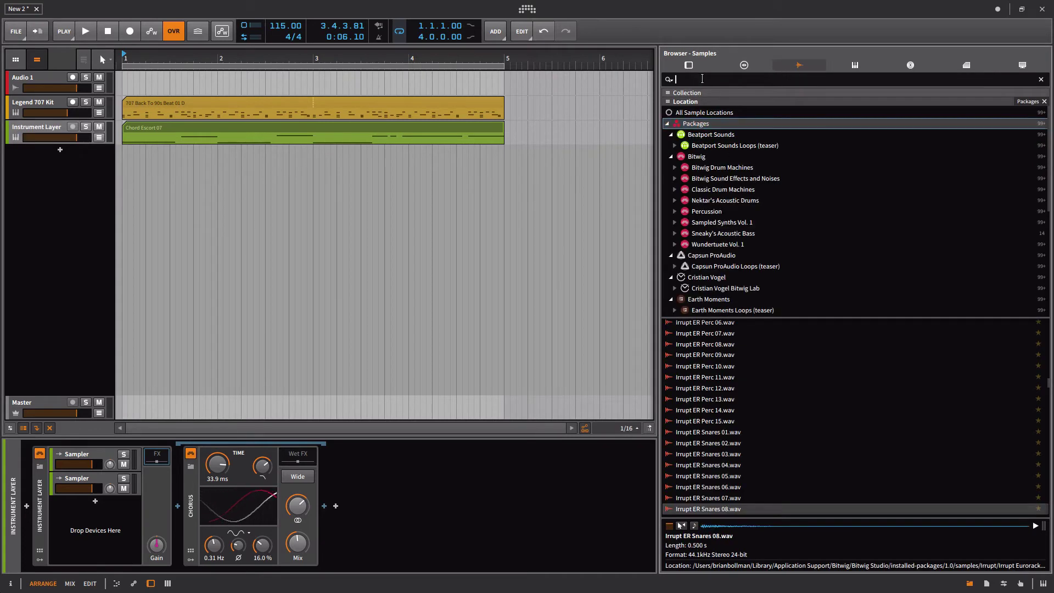
type("snare")
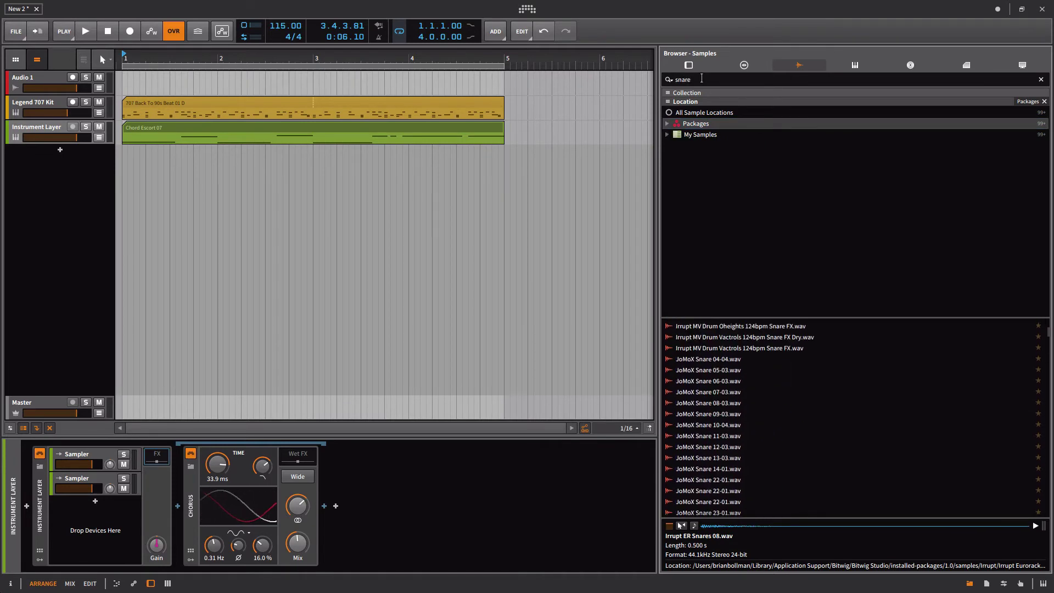
left_click(821, 370)
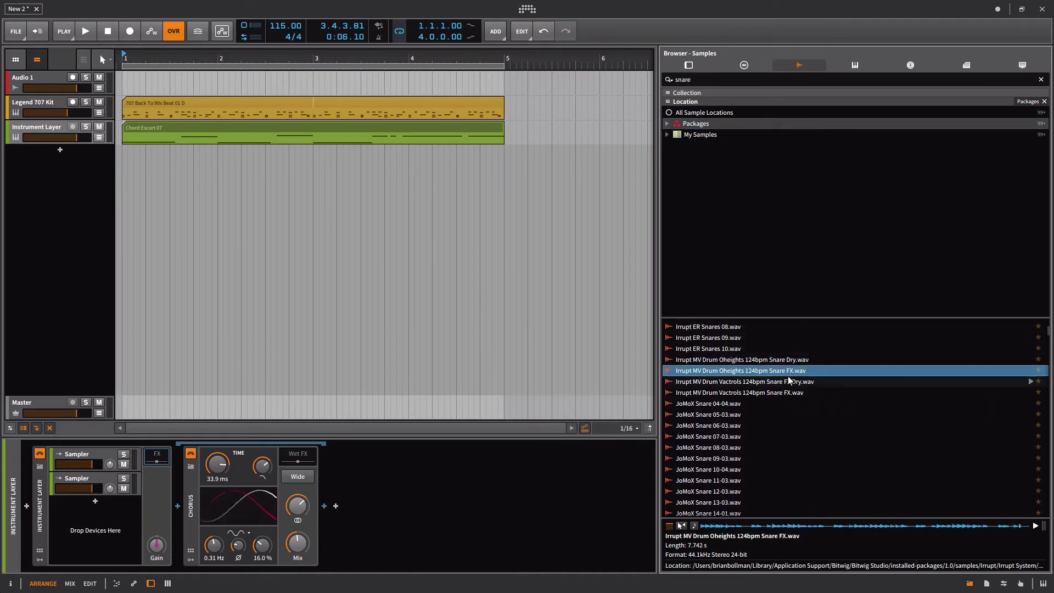
scroll(825, 417, "down", 5)
left_click(824, 464)
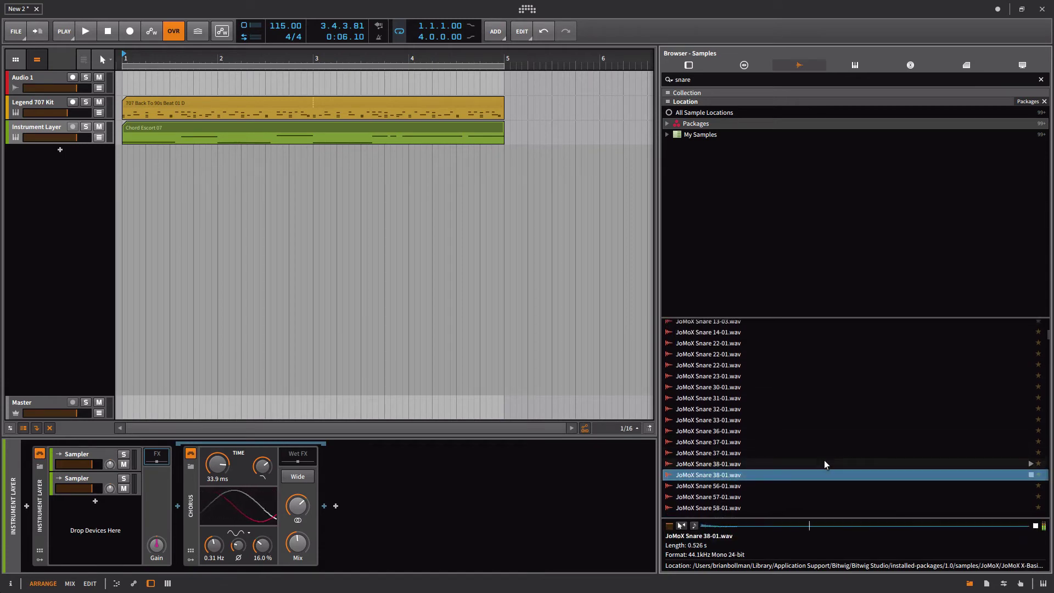
scroll(826, 466, "down", 10)
scroll(829, 464, "down", 5)
left_click(828, 465)
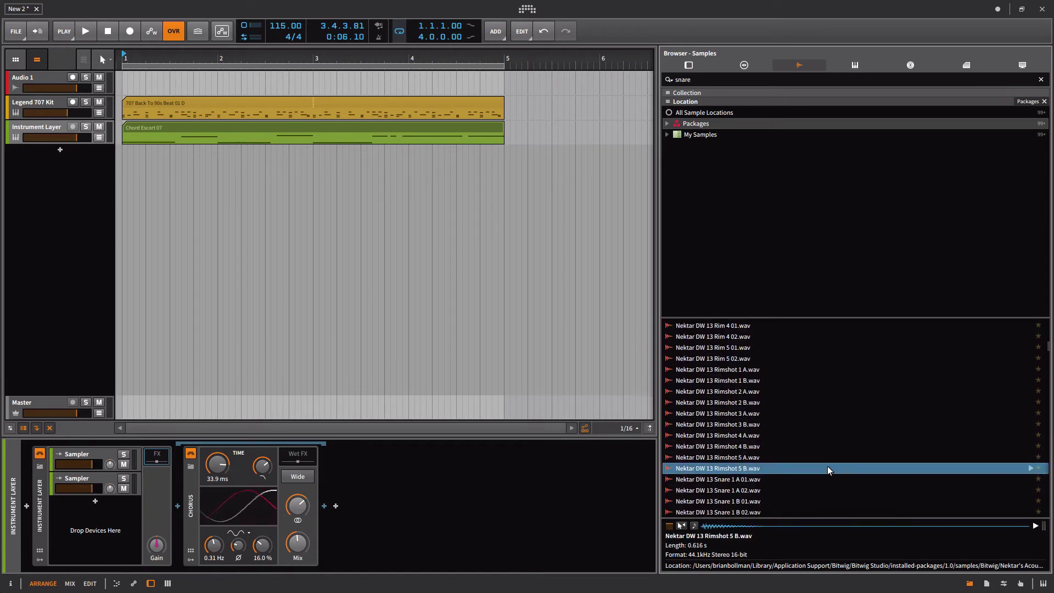
Put the rimshot sample on a new track after bar 5 and add an OrilRiver reverb
left_click_drag(826, 467, 561, 165)
left_click(34, 160)
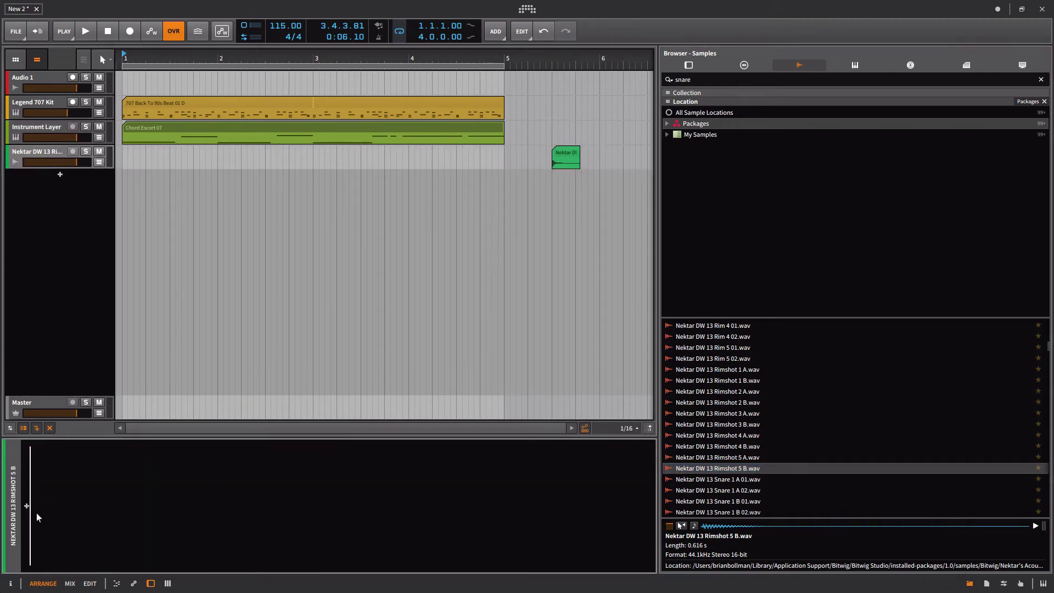
left_click(26, 507)
type("rever")
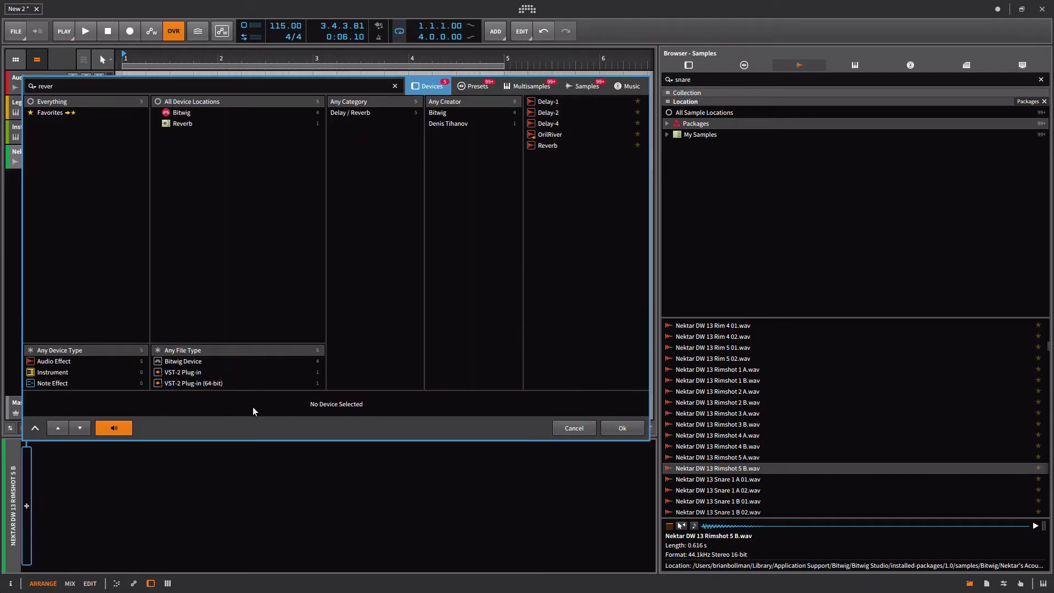
left_click(551, 137)
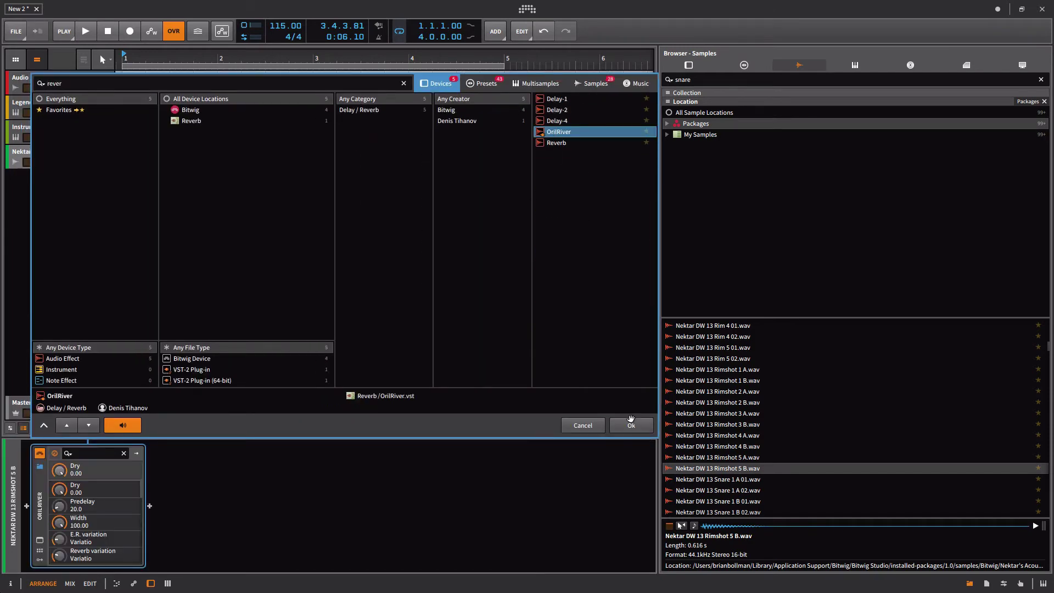
left_click(624, 428)
Play from the rimshot clip and lower the OrilRiver Reverb level to -0.34
key("space")
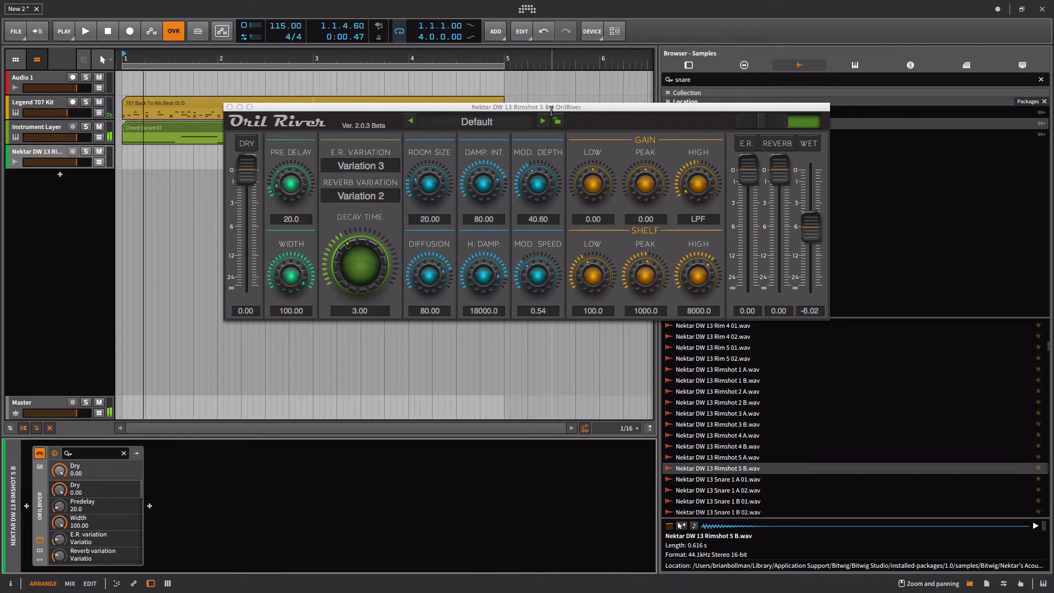
left_click_drag(565, 106, 552, 222)
left_click(555, 61)
key("space")
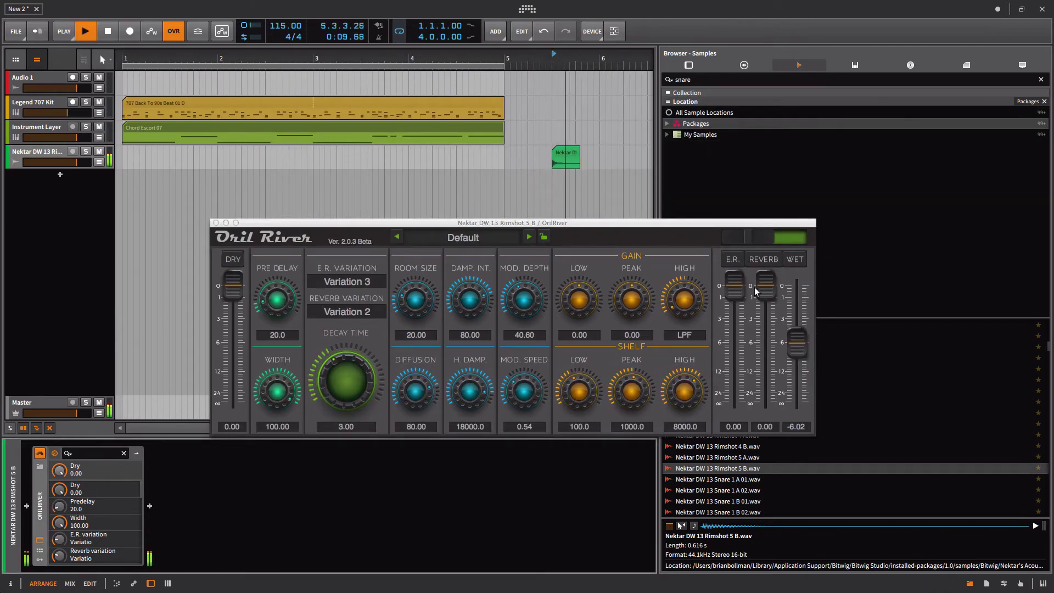
mouse_move(766, 285)
left_mouse_down()
mouse_move(771, 318)
mouse_move(767, 287)
left_mouse_up()
key("space")
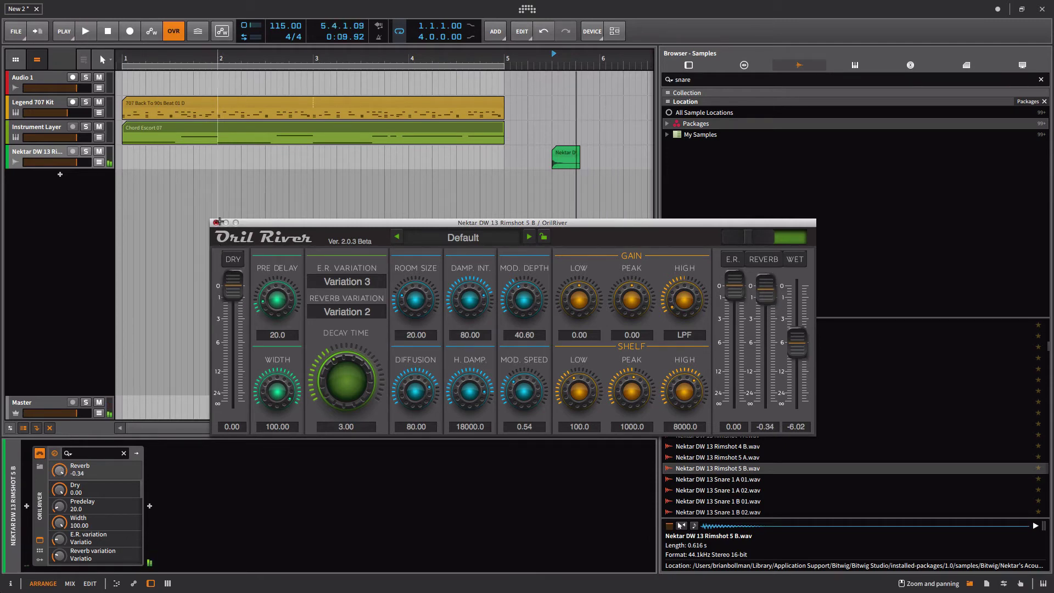
left_click(216, 222)
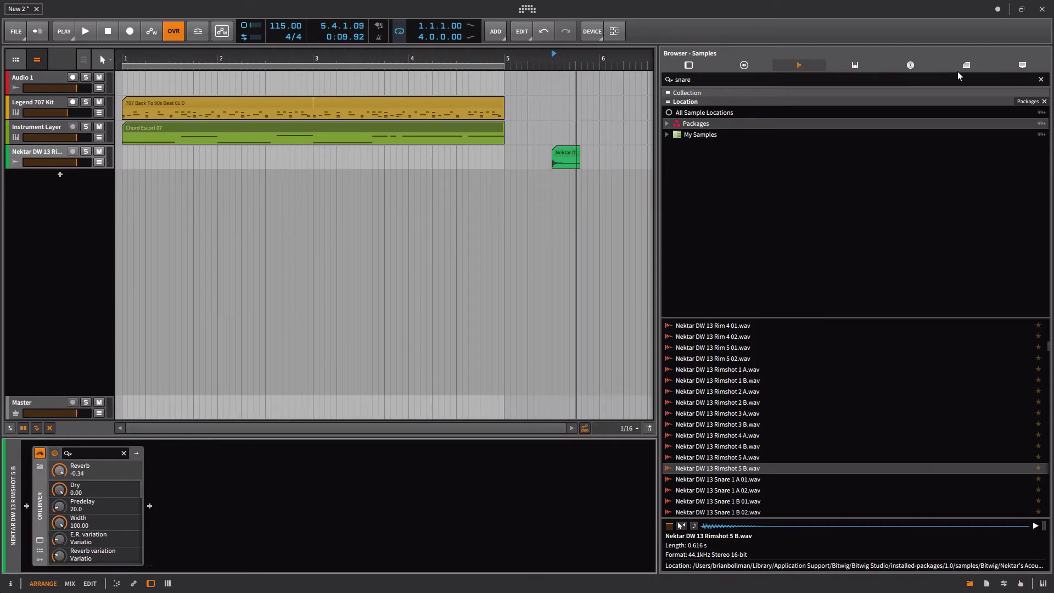
Save the reverb rimshot clip to the clip library renamed VerbSnare, then clear the 'snare' search
left_click(967, 65)
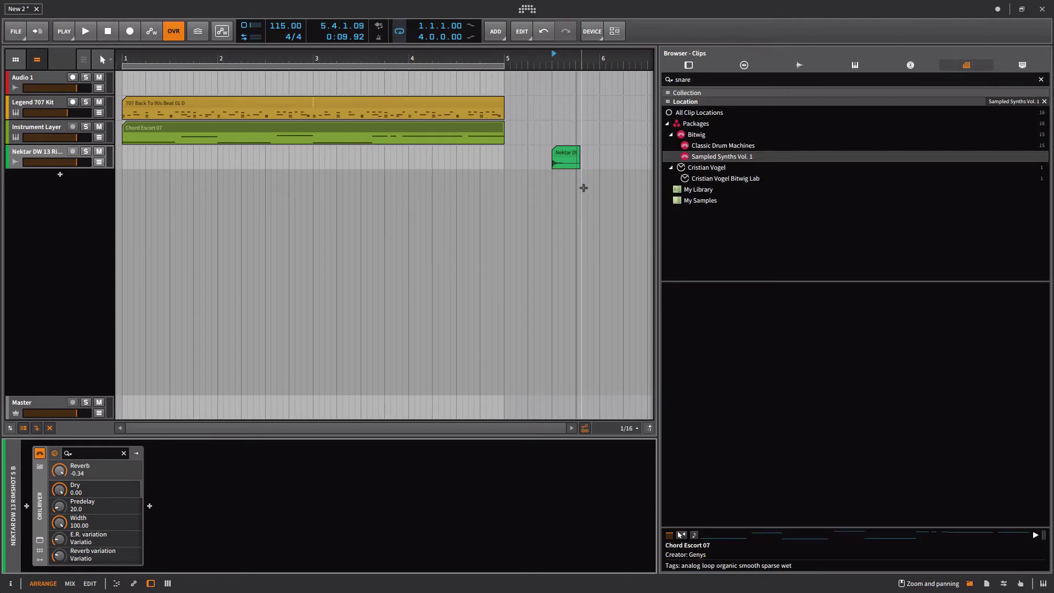
left_click(566, 154)
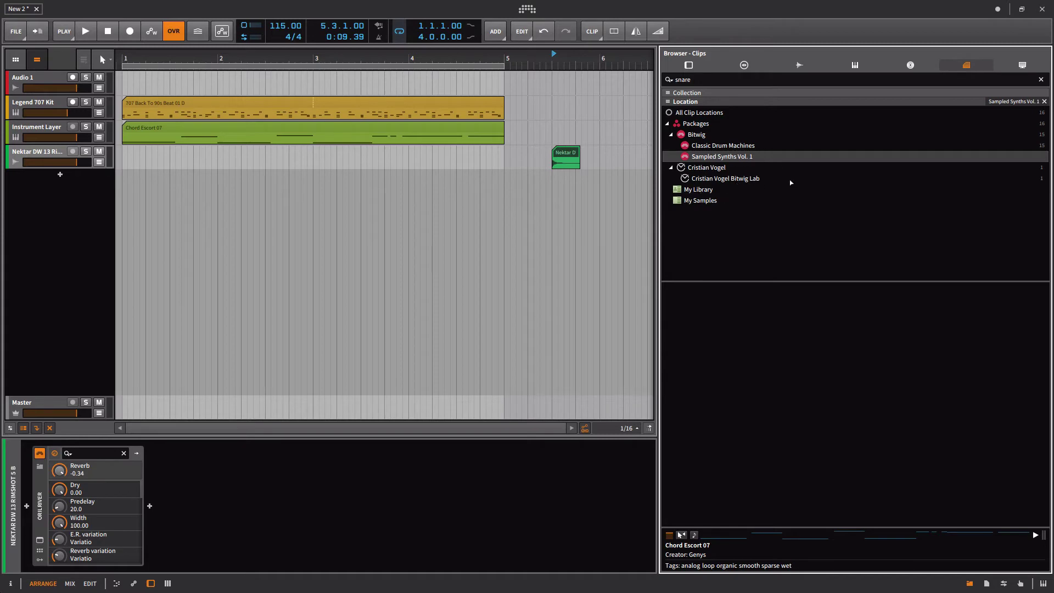
left_click_drag(789, 146, 795, 156)
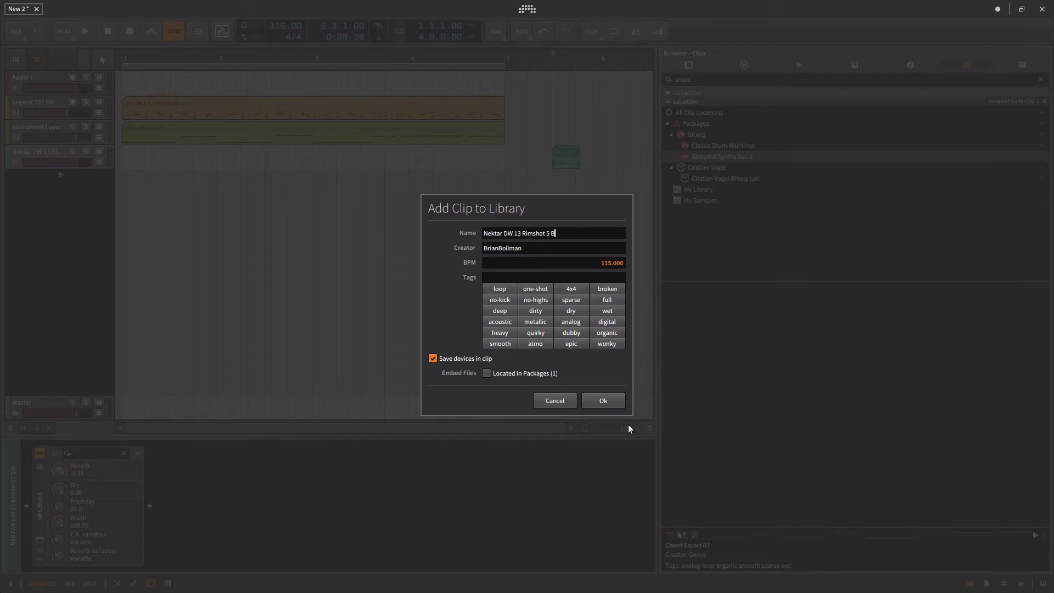
left_click(542, 233)
key("BackSpace")
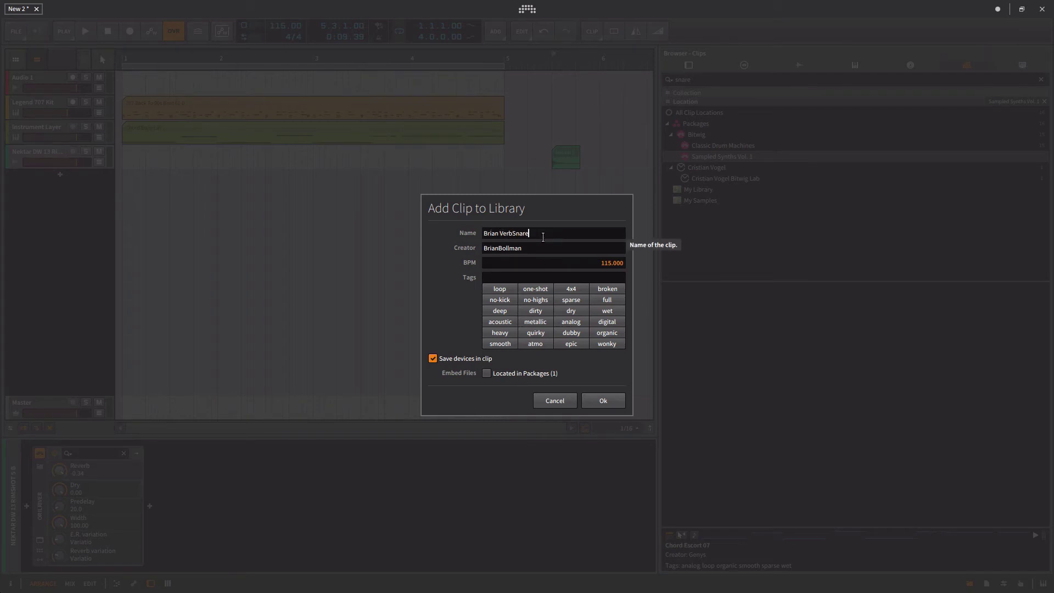
key("Return")
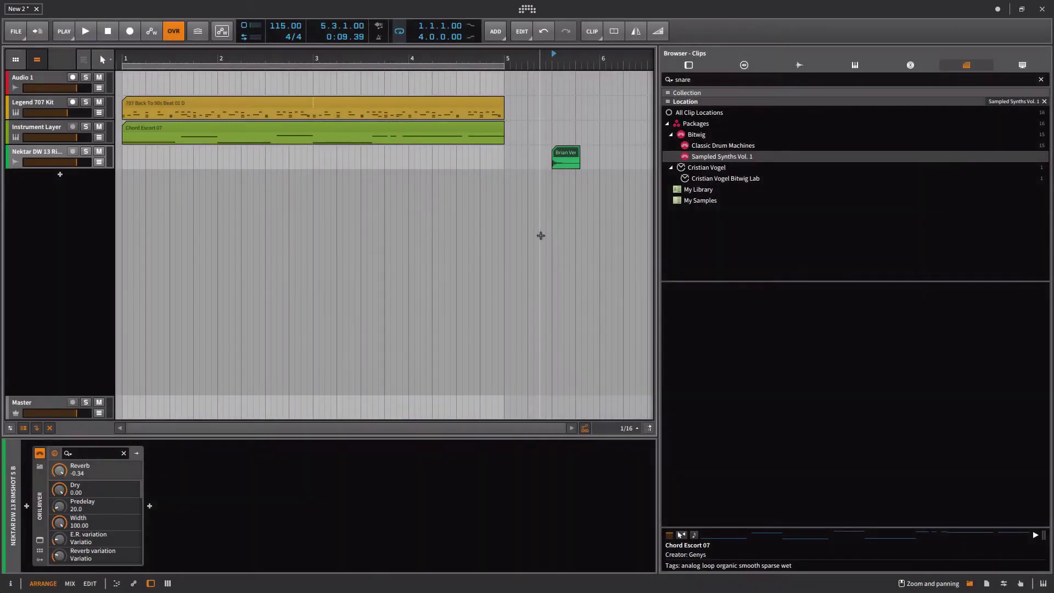
left_click(747, 81)
key("BackSpace")
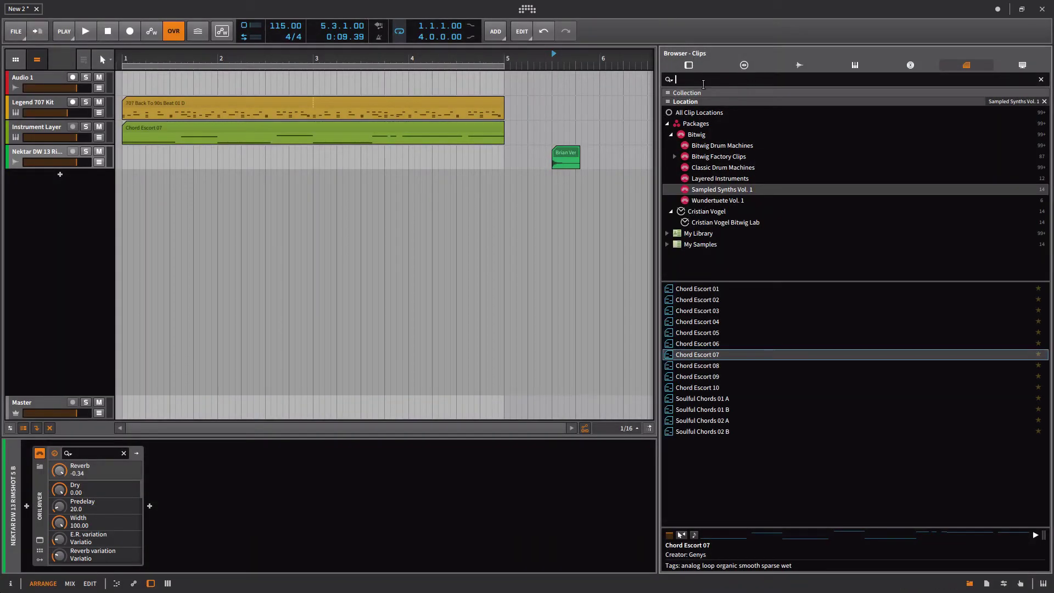
Search all clip locations for the saved VerbSnare clip and narrow results to My Library
left_click(696, 113)
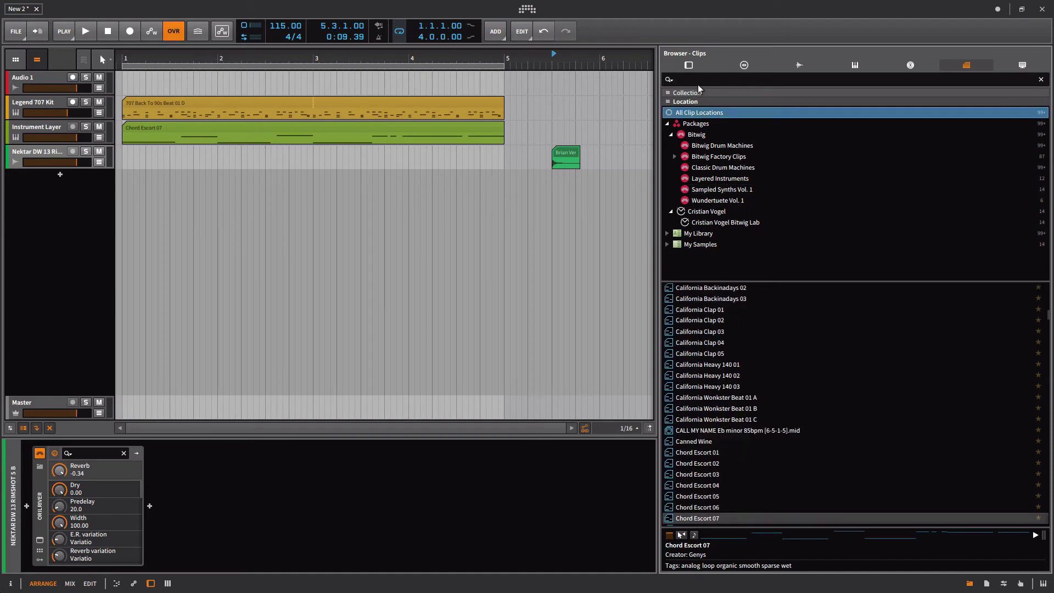
type("brian")
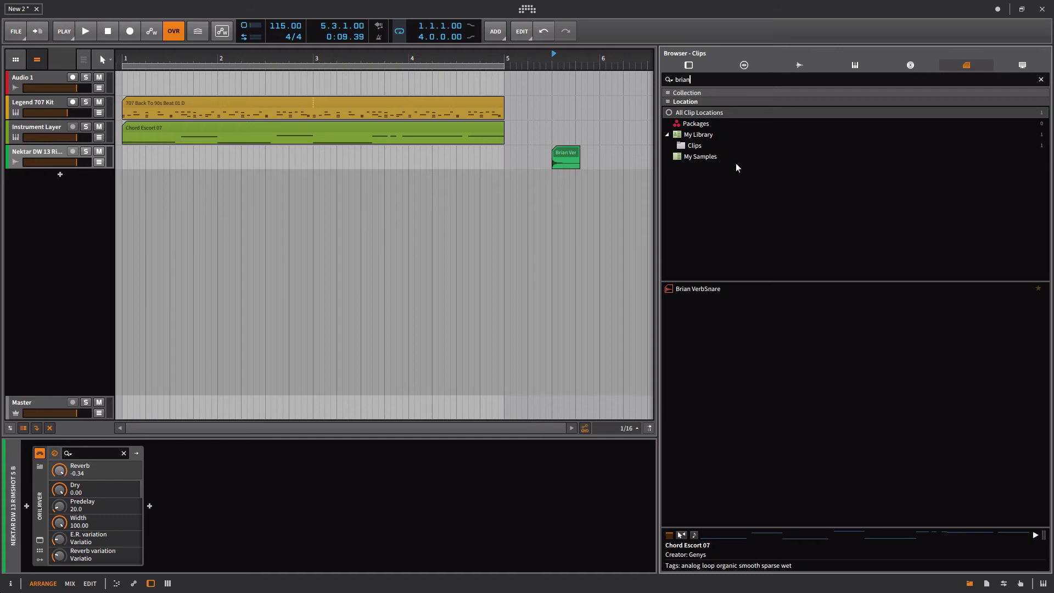
right_click(711, 135)
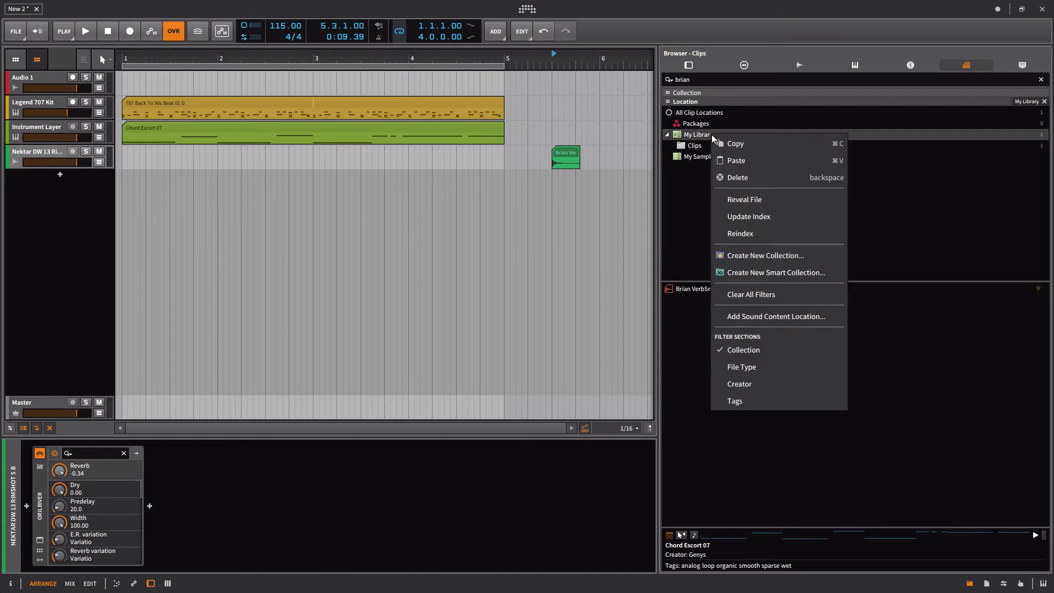
left_click(910, 168)
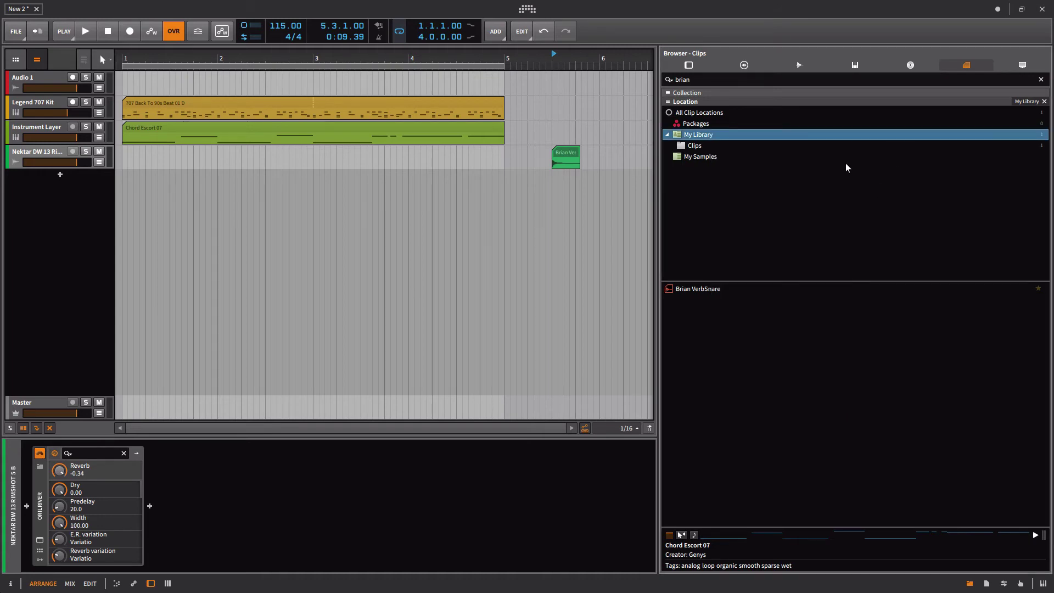
left_click(677, 92)
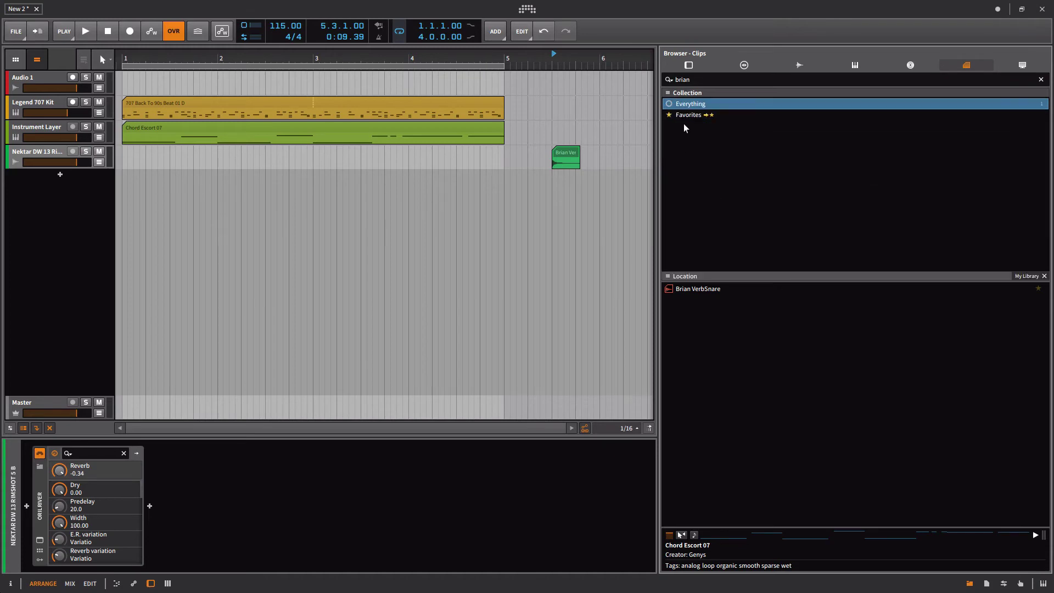
Browse the audio files in the Current Project's recordings folder
left_click(1030, 66)
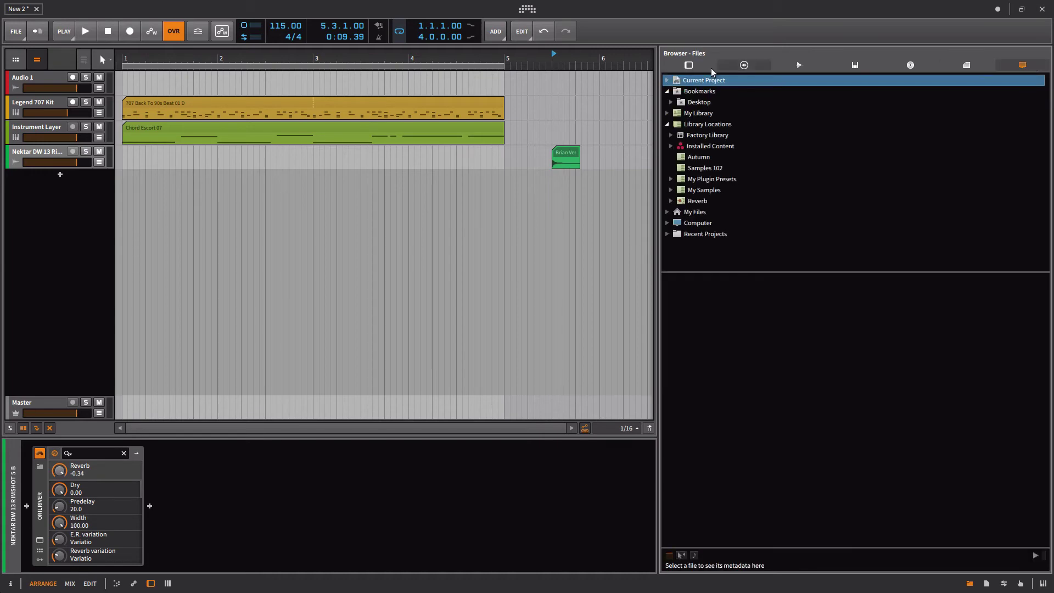
left_click(667, 81)
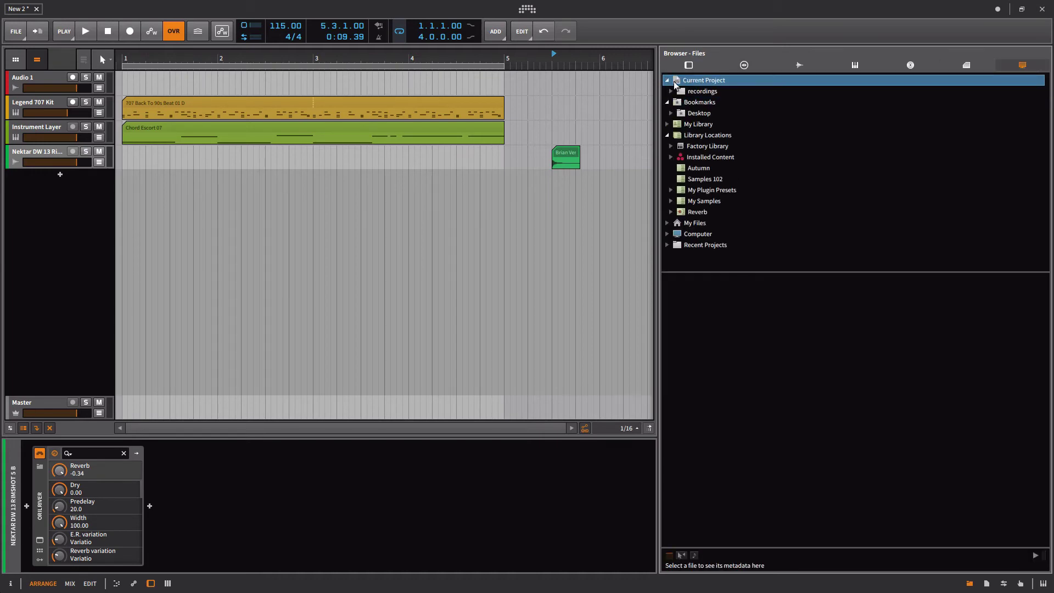
left_click(716, 91)
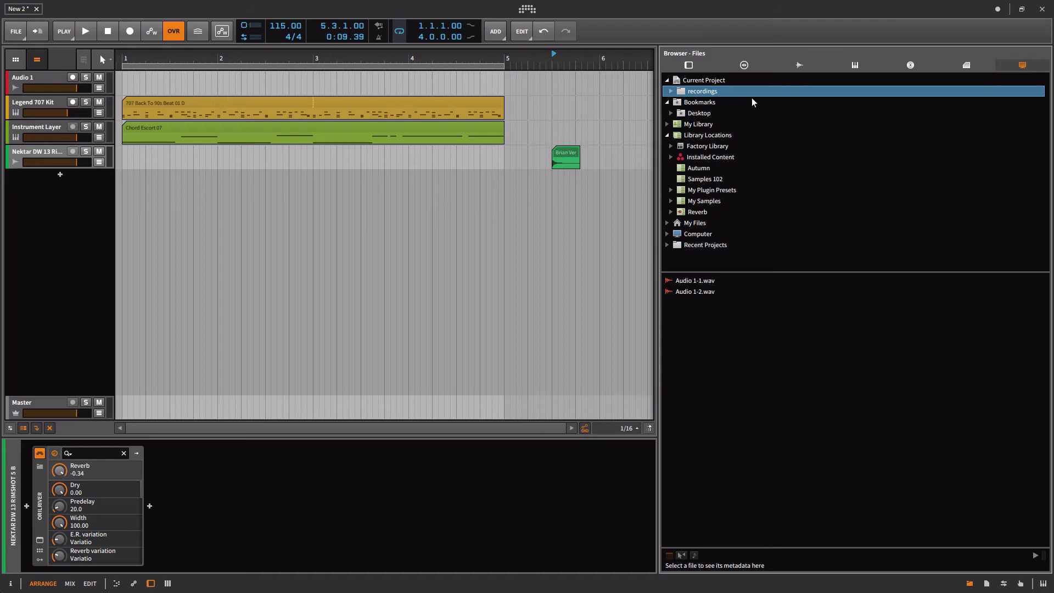
Return to Samples and delete the search text so every sample is listed
left_click(812, 62)
right_click(764, 152)
left_click(740, 233)
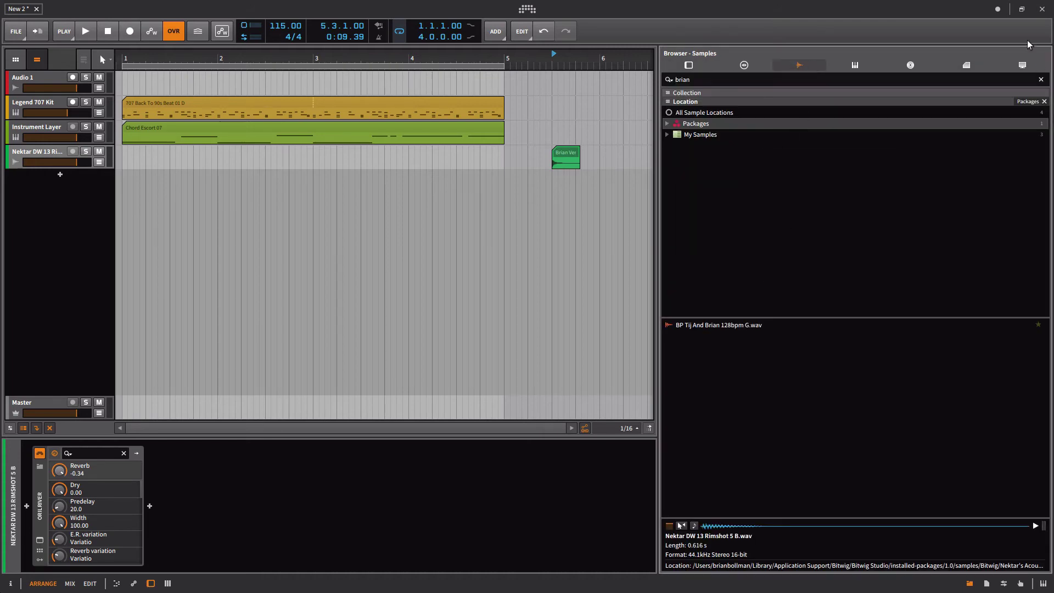
left_click(703, 82)
key("BackSpace")
key("BackSpace")
key("BackSpace")
key("BackSpace")
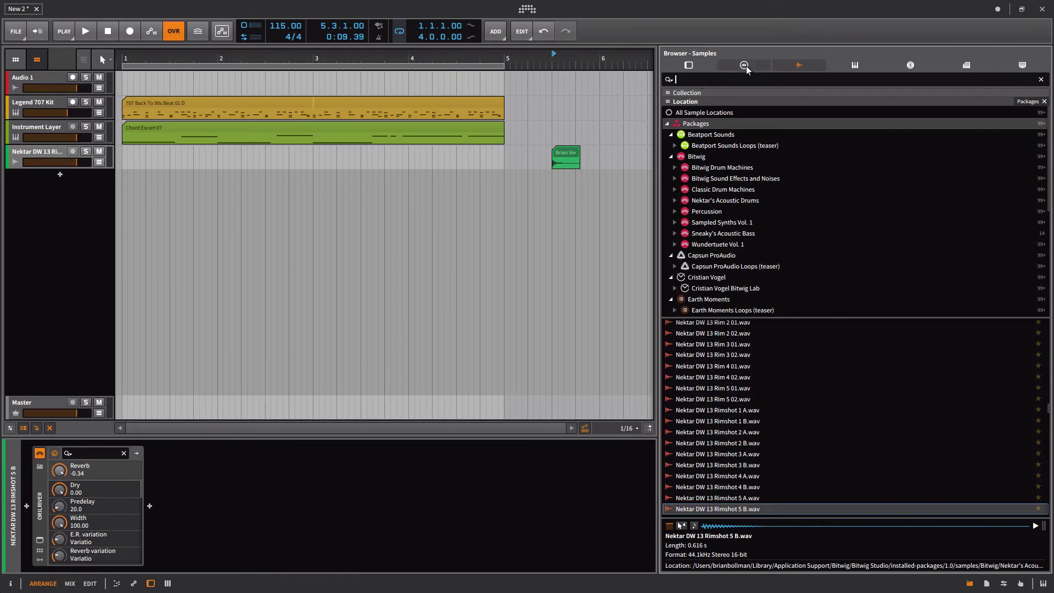
Create a new preset collection named 'Trap Verbs'
left_click(745, 66)
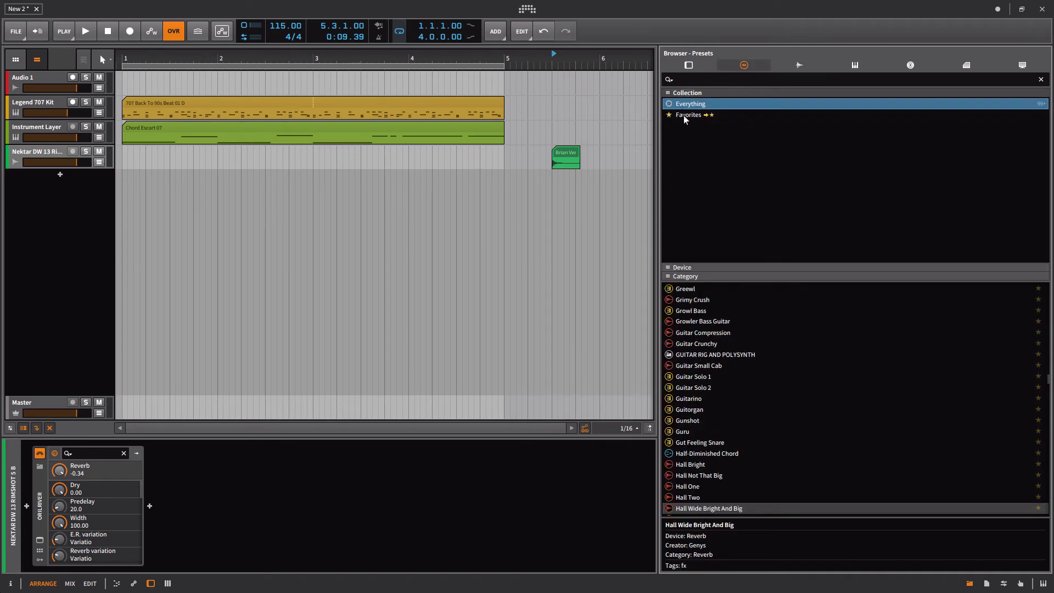
right_click(723, 154)
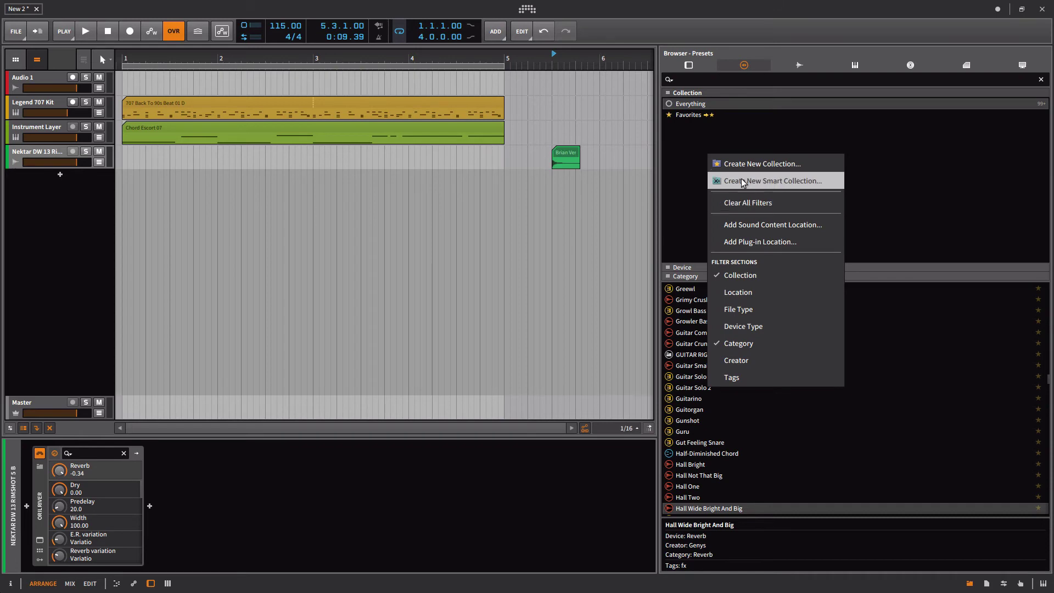
left_click(716, 164)
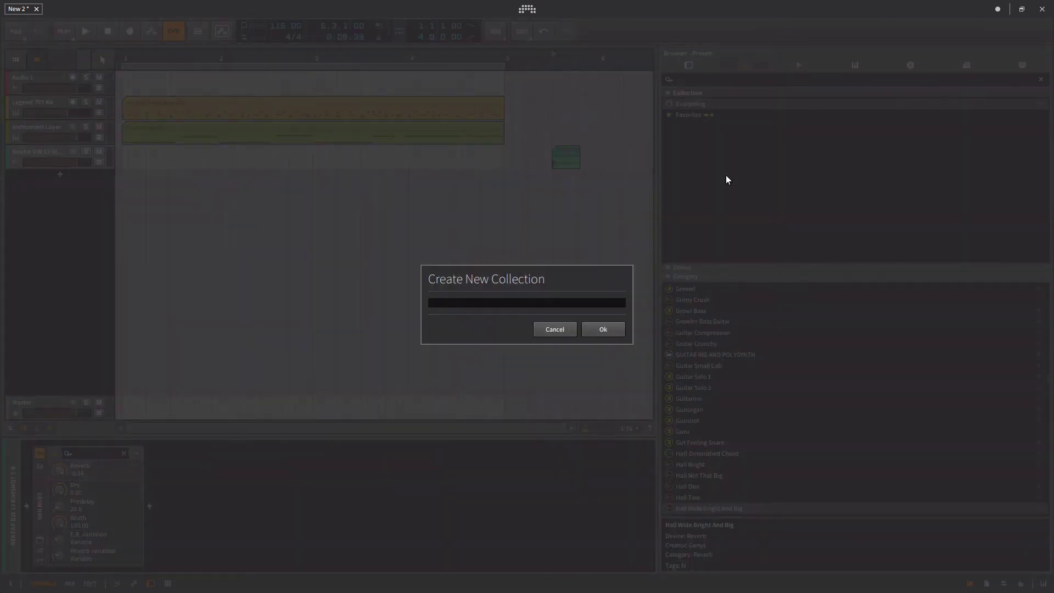
type("Trap Verbs")
key("Return")
Create a second preset collection named 'Trance'
right_click(732, 144)
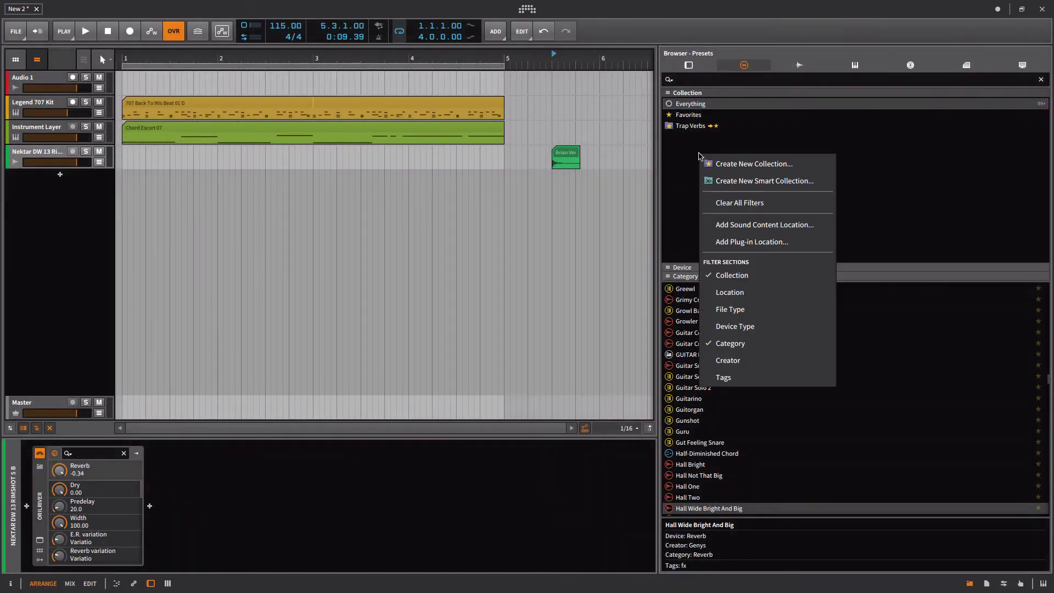
left_click(757, 164)
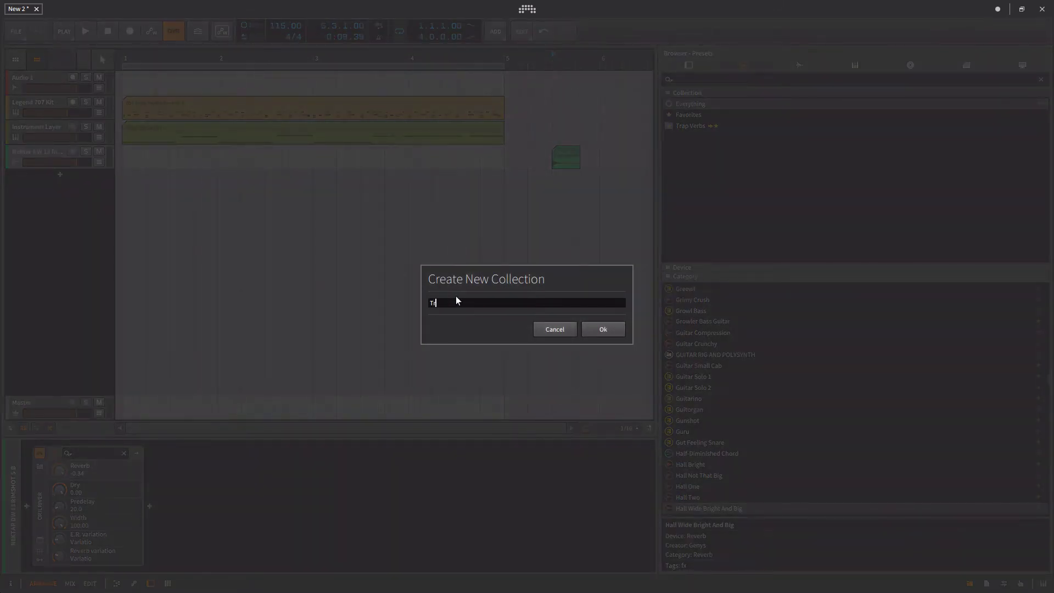
type("Trance")
key("Return")
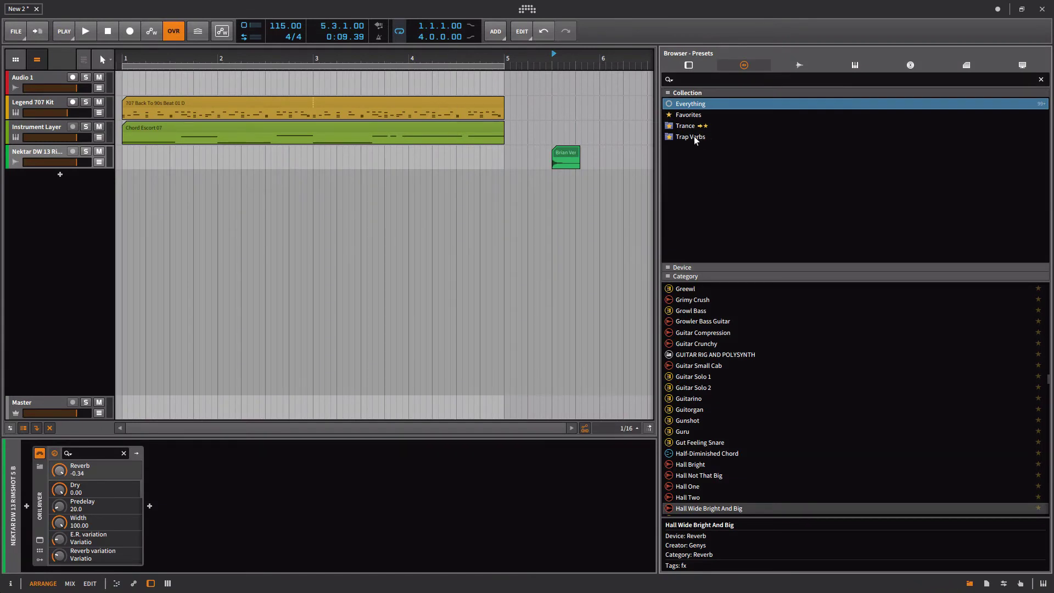
Set Trap Verbs as the target collection for new favourites
left_click(694, 136)
right_click(701, 135)
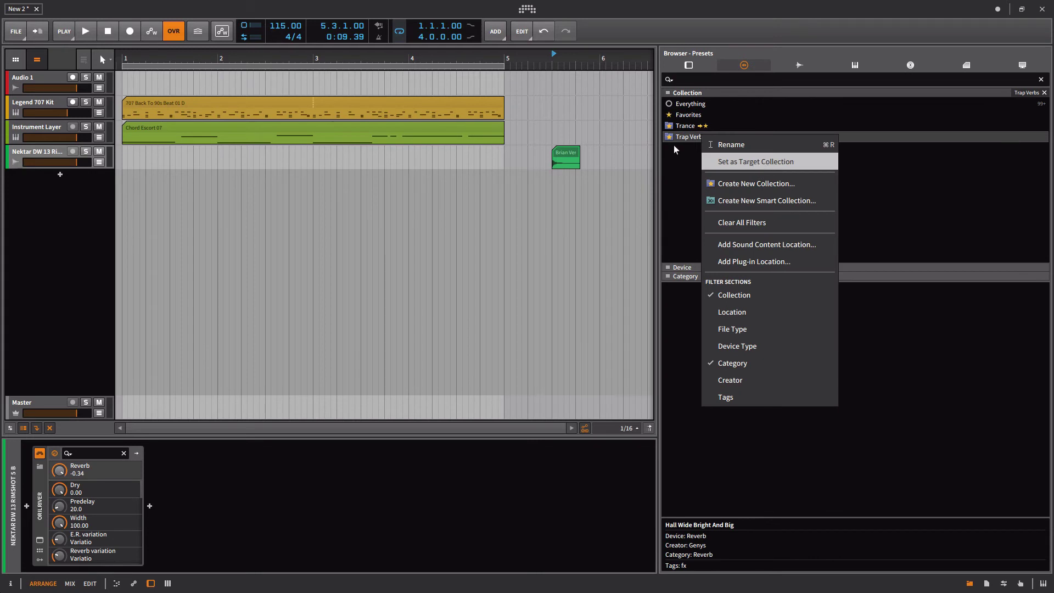
left_click(675, 138)
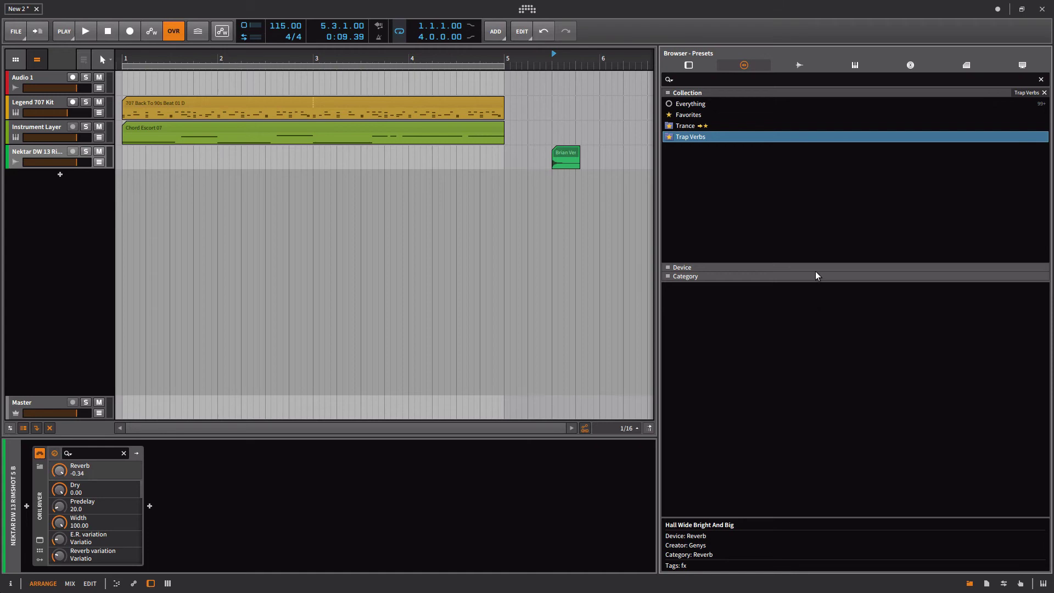
right_click(704, 136)
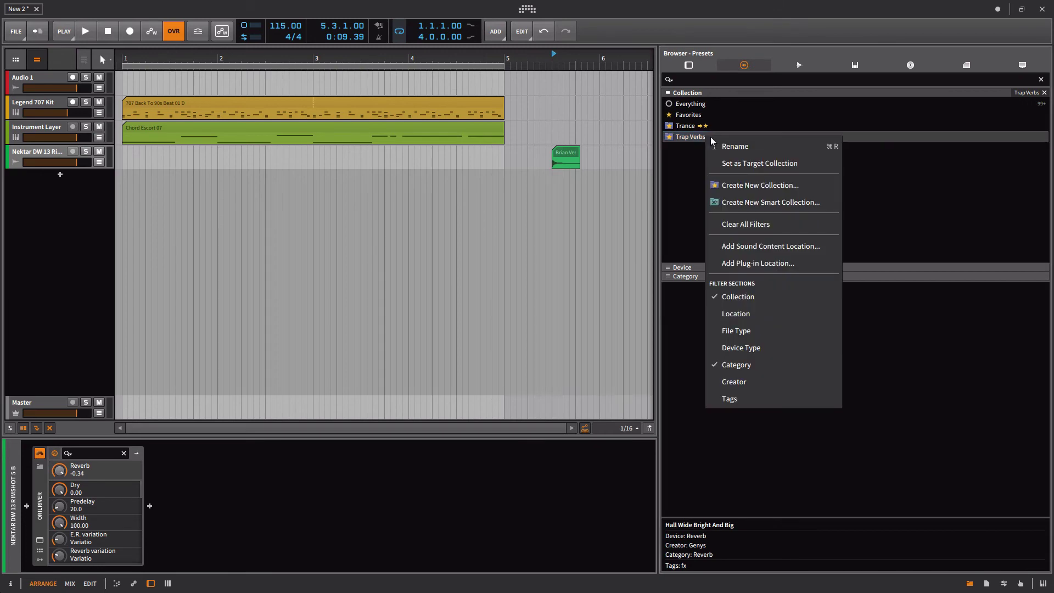
left_click(731, 164)
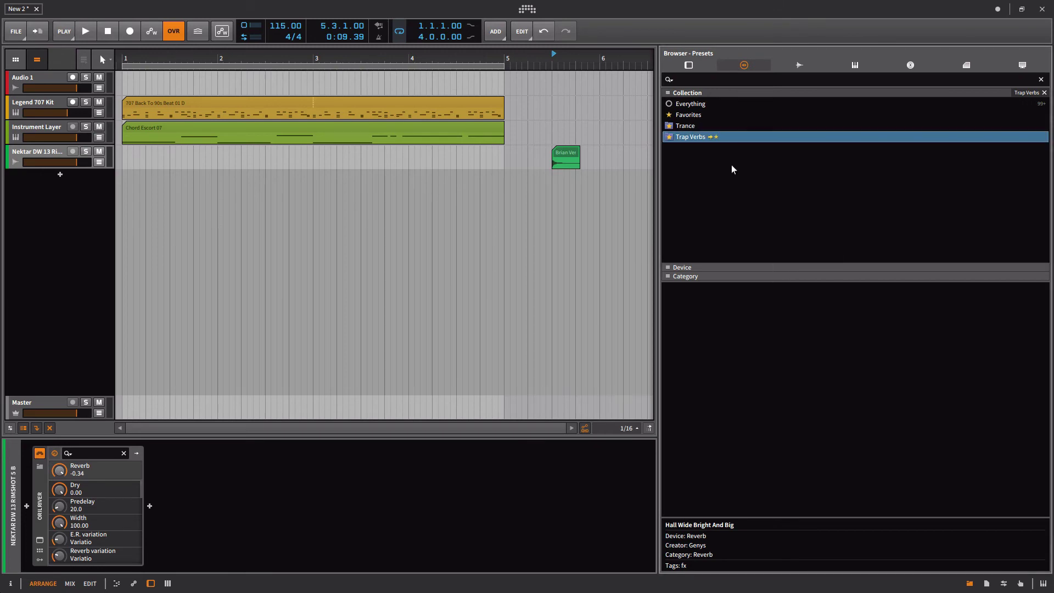
Return the browser to the Everything collection and focus the preset search field
left_click(689, 94)
left_click(687, 93)
left_click(687, 101)
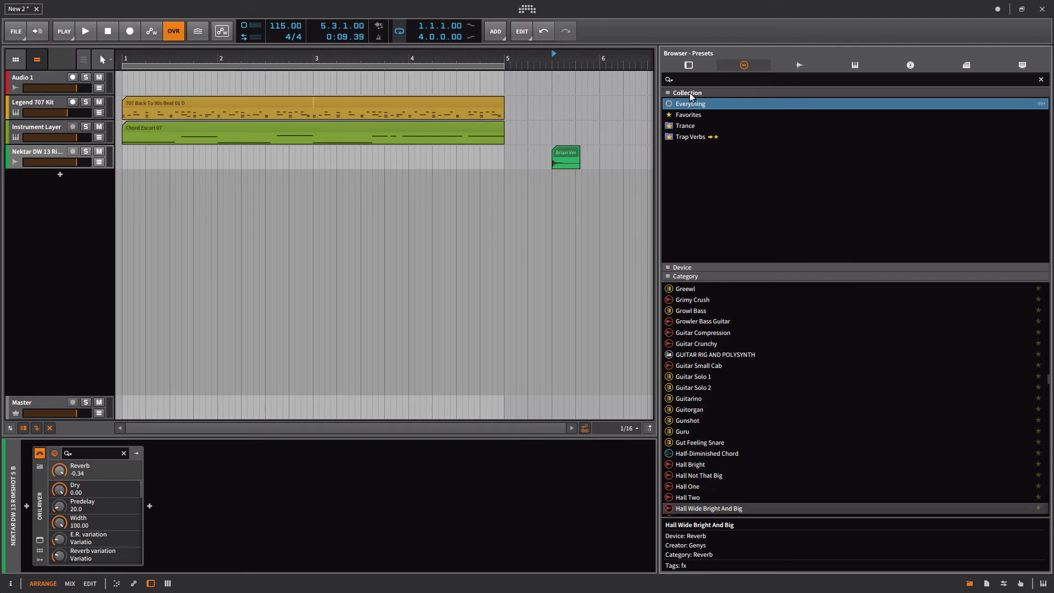
left_click(693, 80)
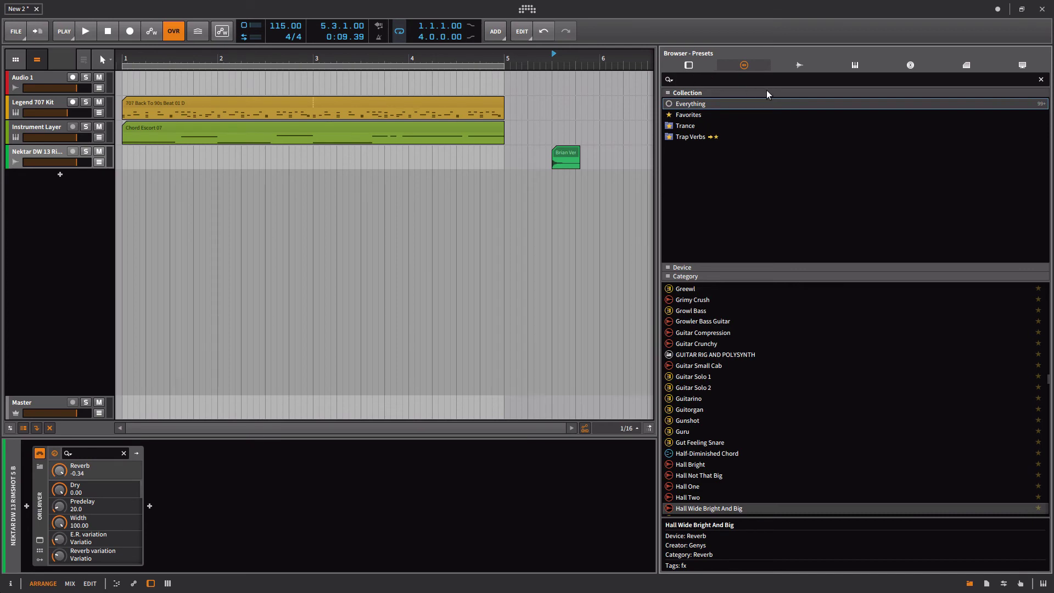
Search the preset browser for 'reverb'
type("rever")
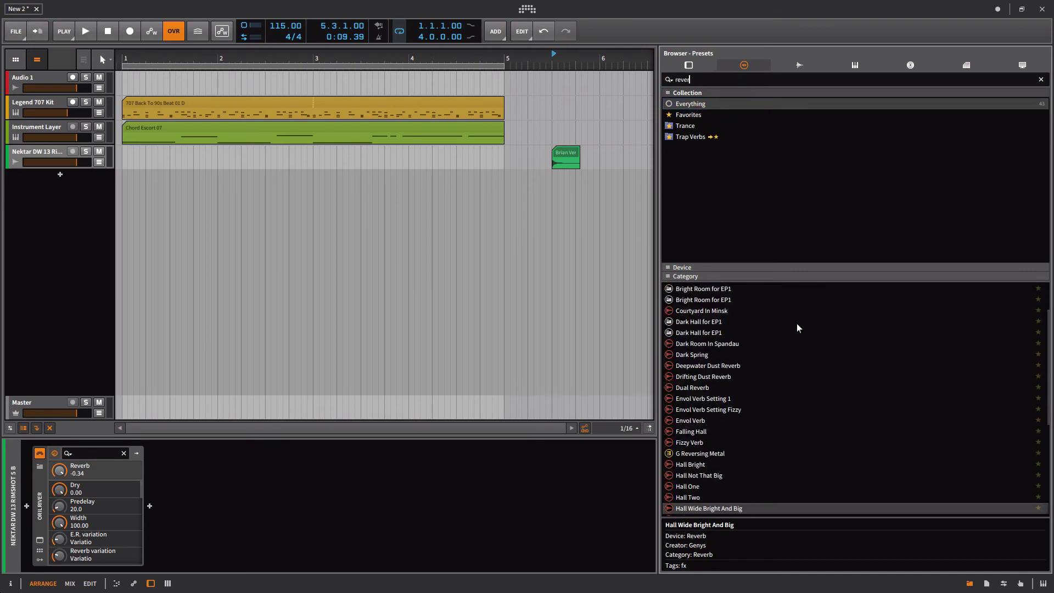
type("b")
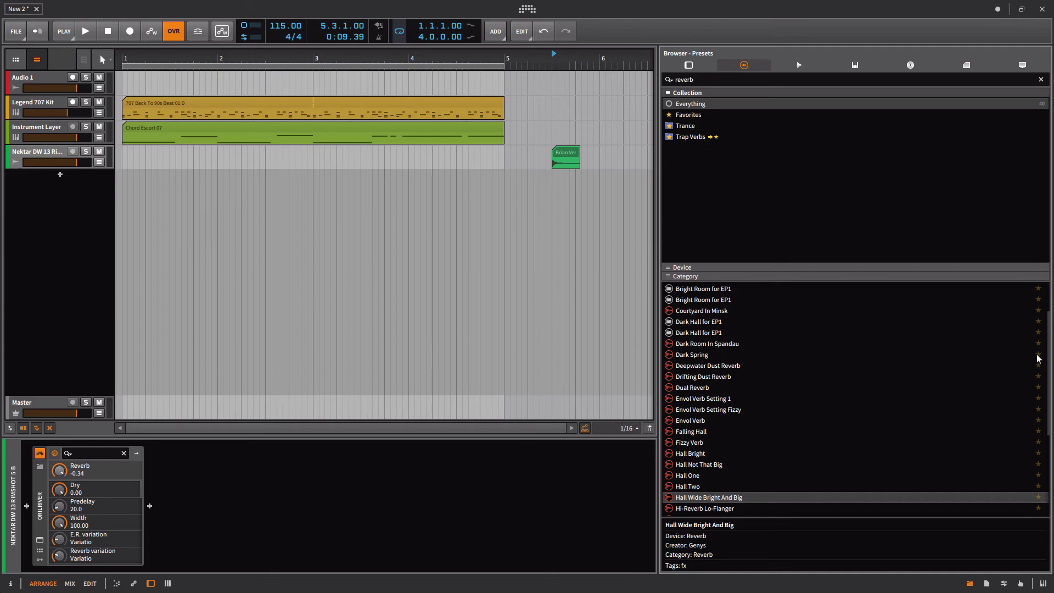
Star Dark Room In Spandau and Reverb On The Sides, and drag Deepwater Dust Reverb onto Trance
left_click(810, 345)
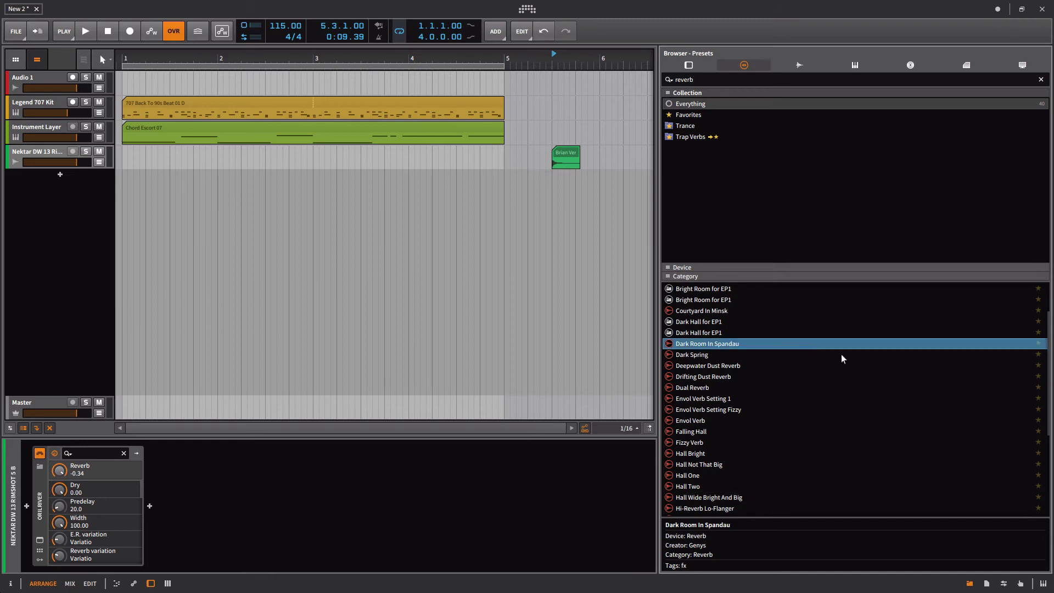
left_click(1038, 345)
scroll(952, 472, "down", 3)
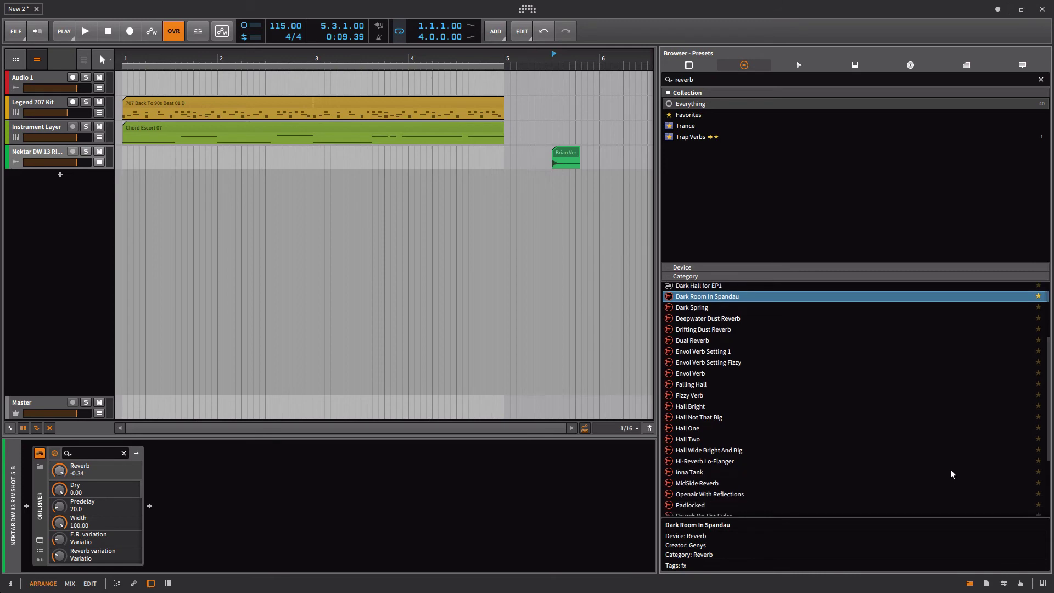
scroll(950, 469, "down", 4)
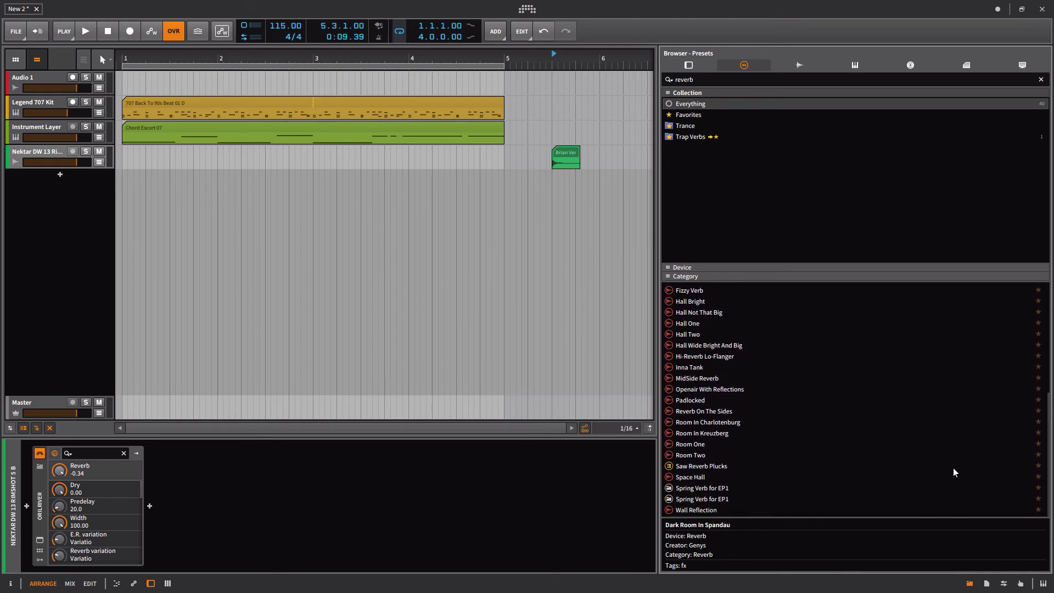
left_click(753, 411)
left_click(1032, 413)
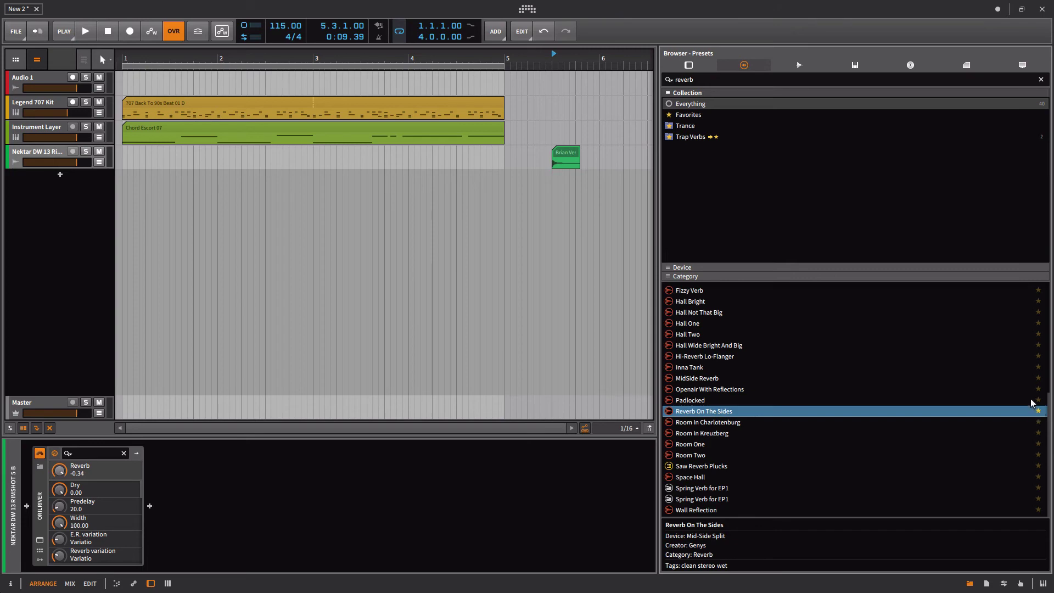
scroll(967, 374, "up", 10)
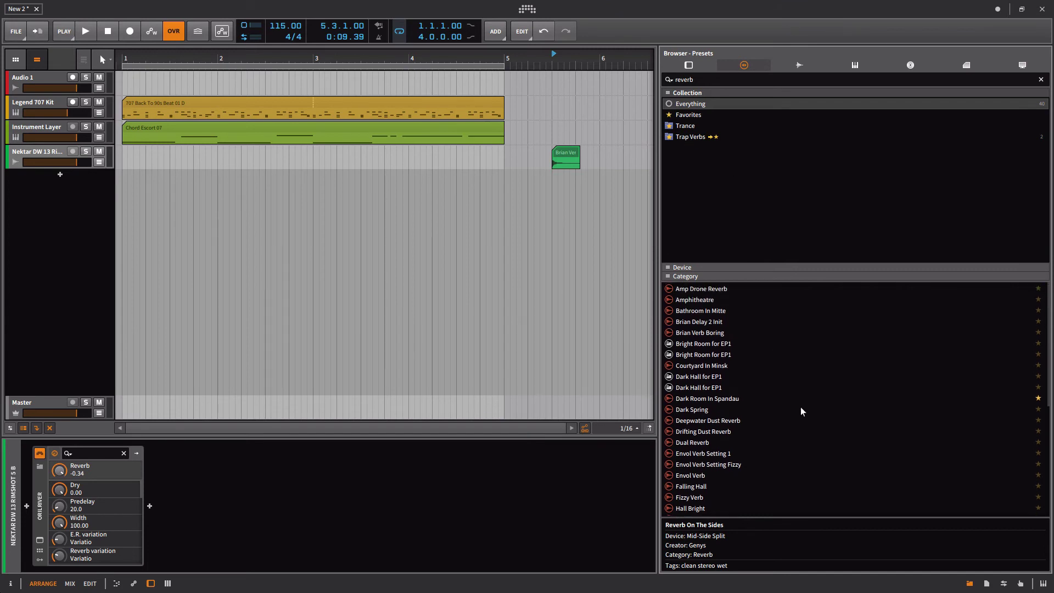
left_click_drag(667, 420, 684, 126)
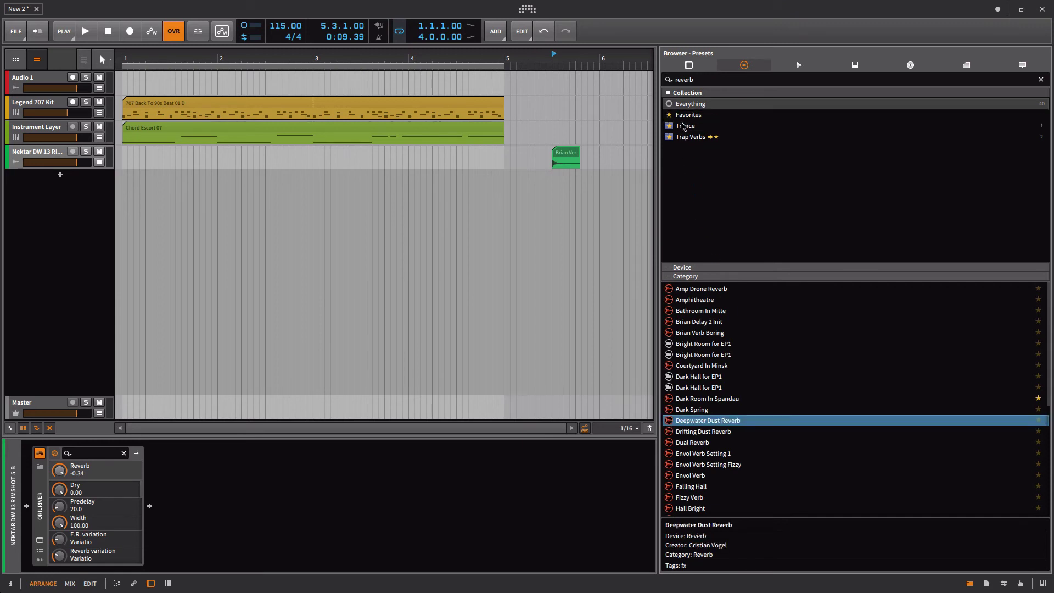
Make Trance the target collection and return to the Everything list
left_click(684, 126)
right_click(687, 127)
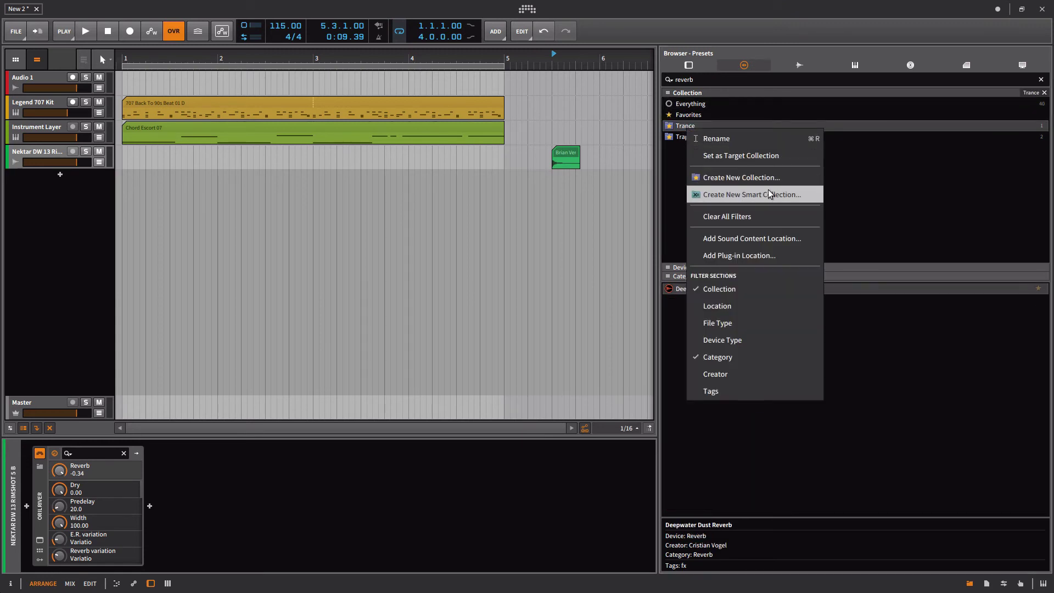
left_click(760, 156)
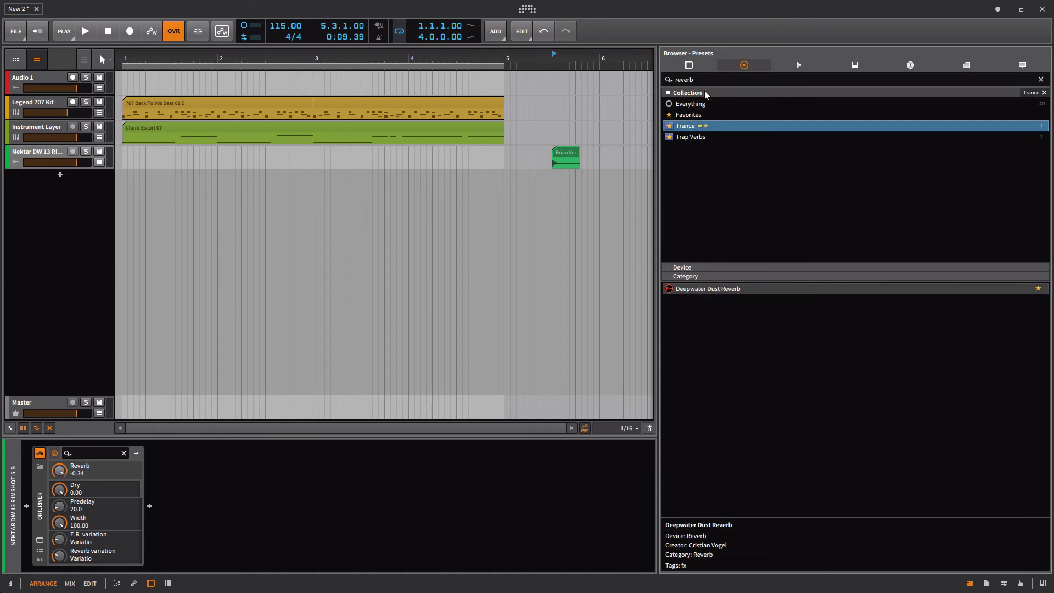
left_click(694, 104)
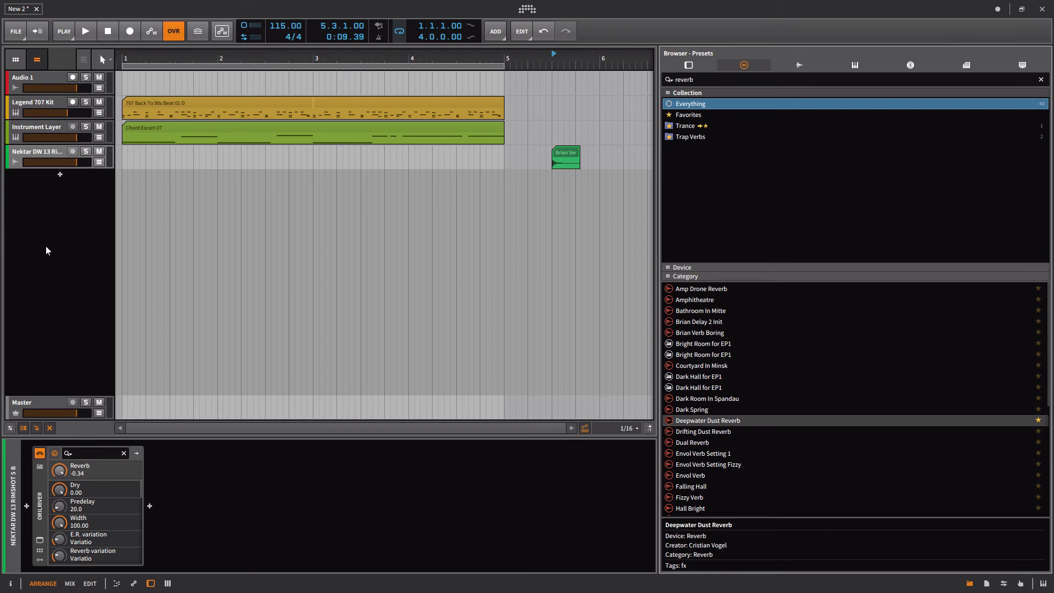
Select the Amphitheatre reverb preset and clear the 'reverb' search
left_click(708, 299)
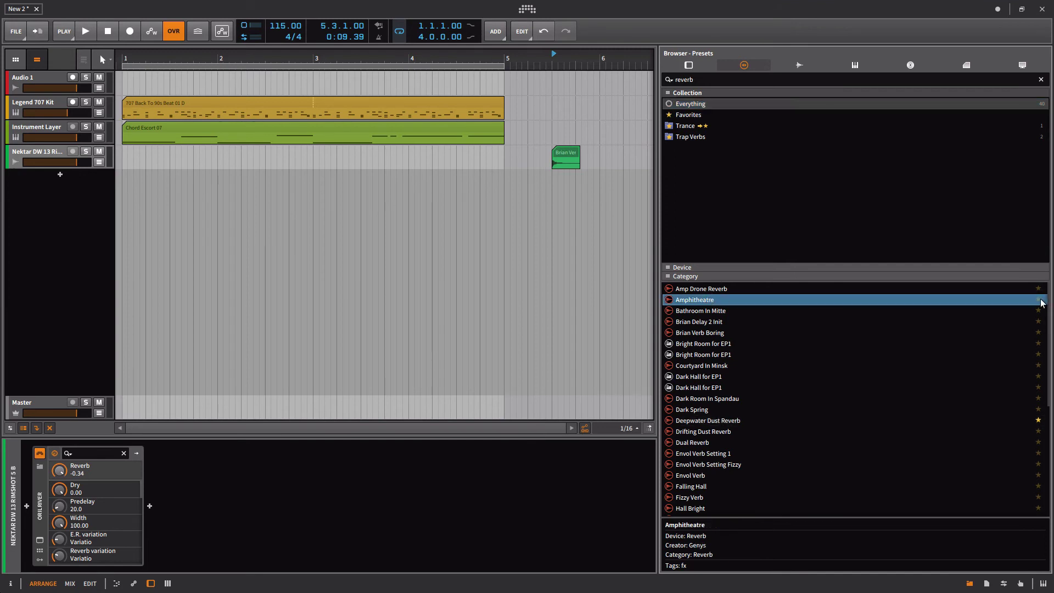
left_click(700, 78)
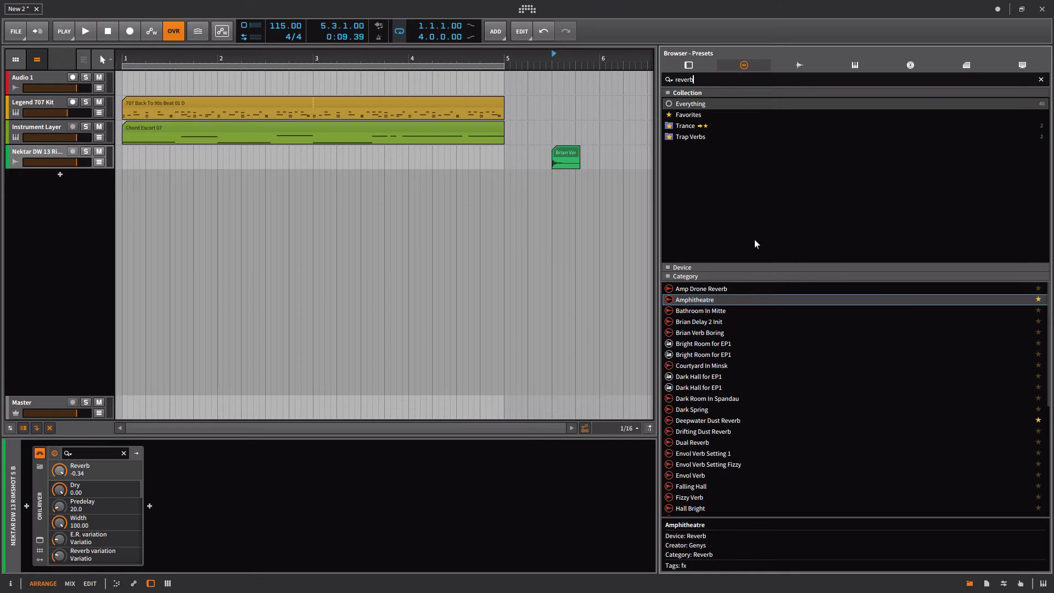
key("BackSpace")
key("BackSpace")
key("BackSpace")
key("BackSpace")
key("BackSpace")
key("BackSpace")
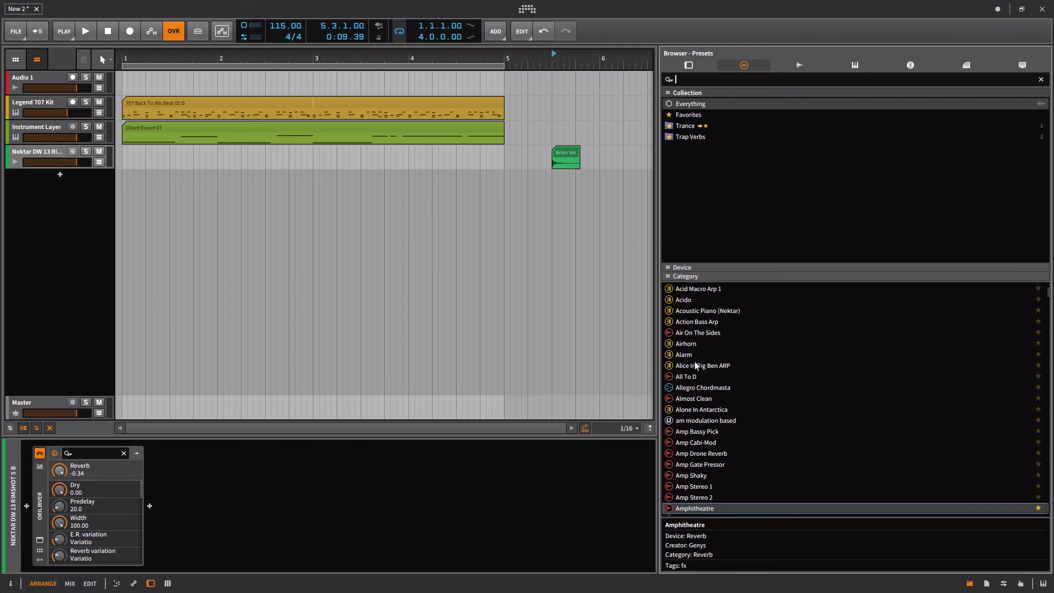
Search 'defa', drag the OrilRiver Default preset onto Trap Verbs, then clear the search
type("defa")
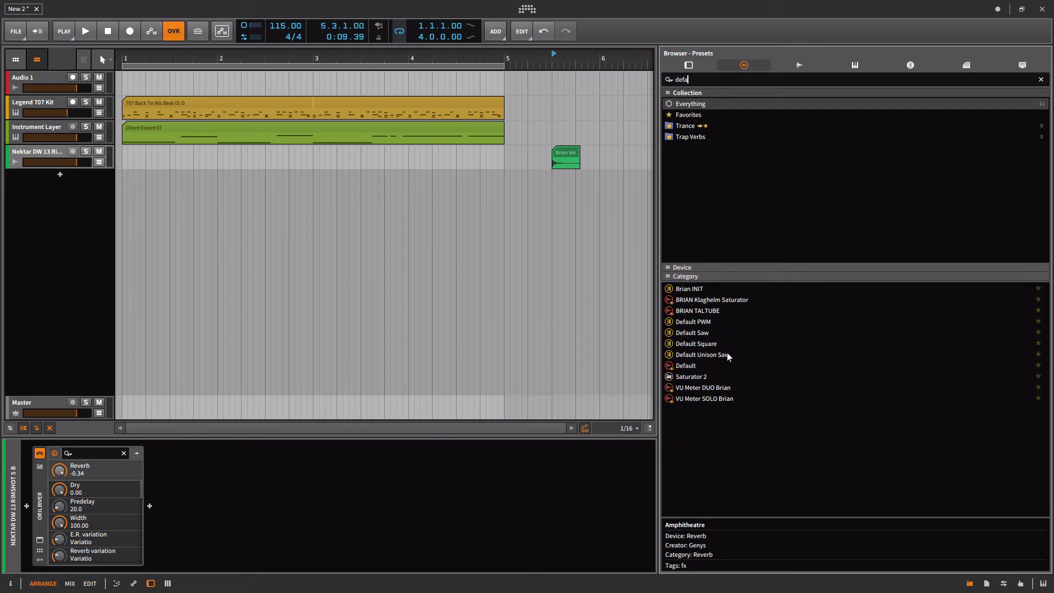
left_click(704, 366)
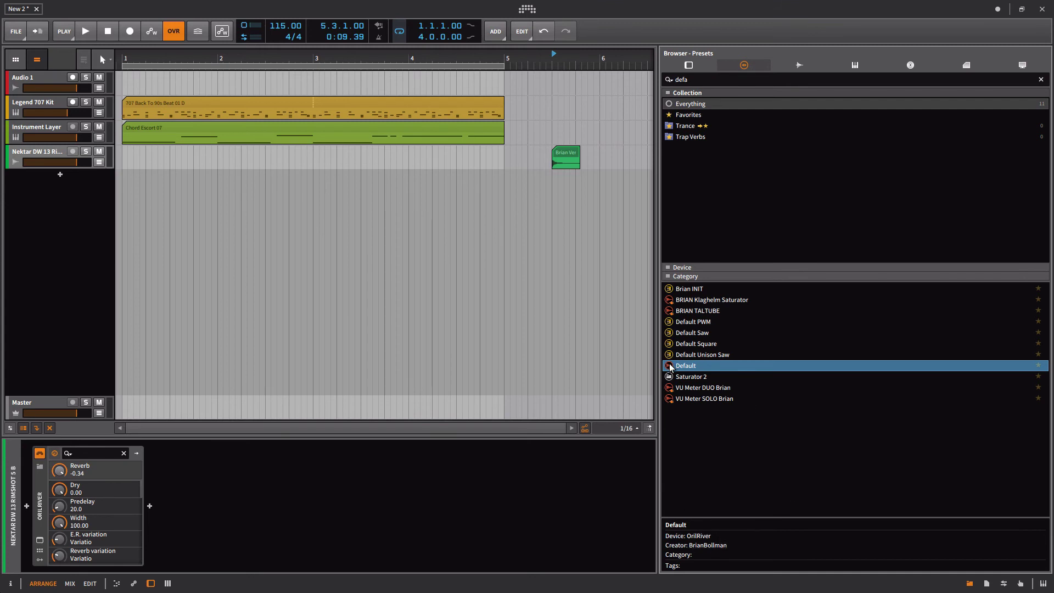
left_click_drag(674, 367, 714, 136)
double_click(694, 78)
key("BackSpace")
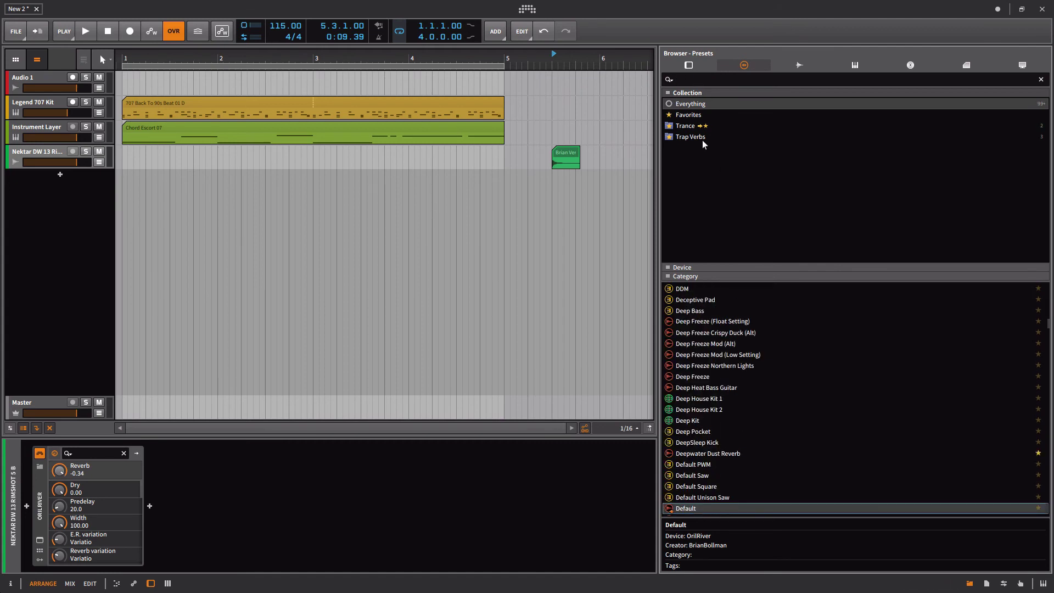
Switch between the Trance and Trap Verbs collections, ending on Trap Verbs' three presets
left_click(693, 127)
left_click(699, 137)
left_click(696, 126)
left_click(701, 137)
left_click(696, 127)
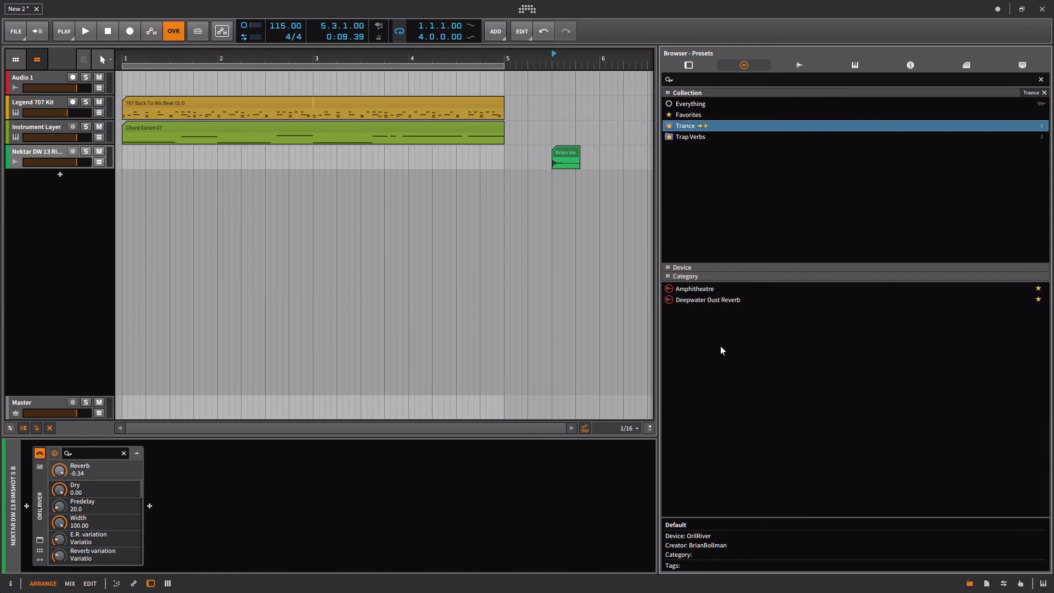
left_click(696, 137)
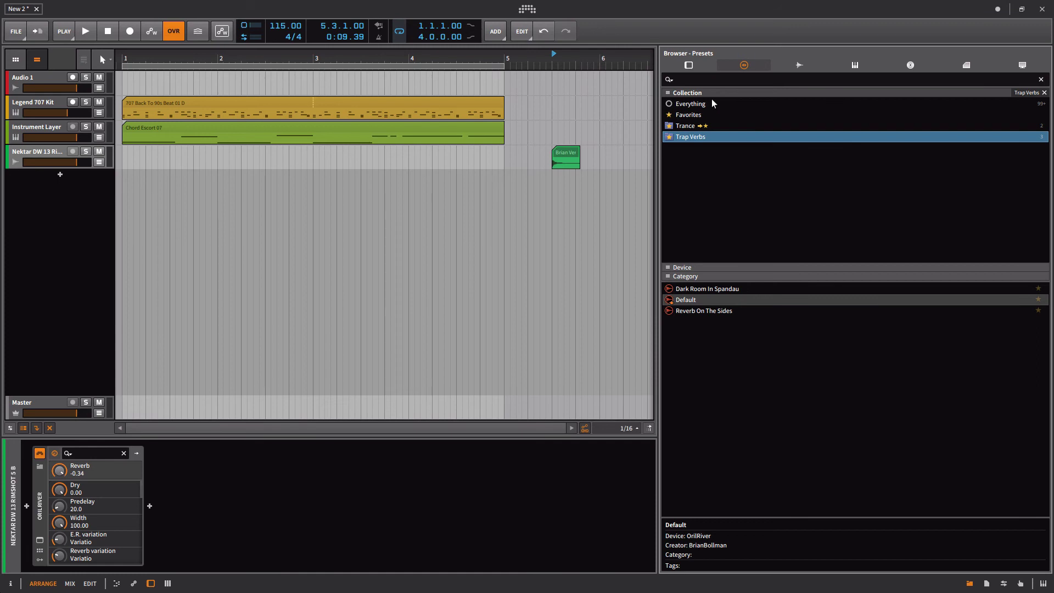
Browse the Project panel's Files and Plug-ins lists, then show the Studio I/O panel
left_click(988, 585)
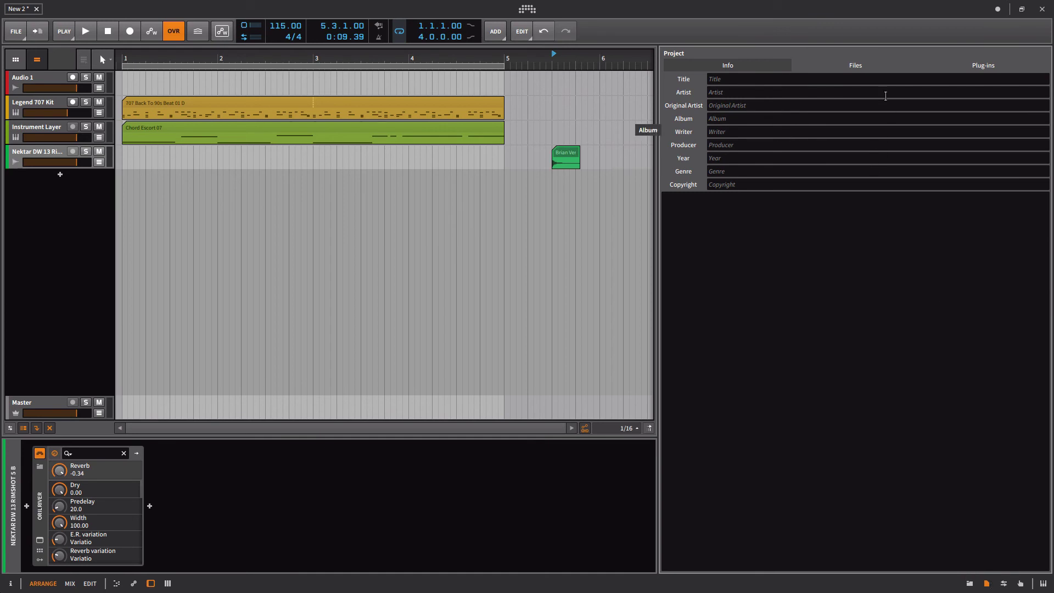
left_click(852, 65)
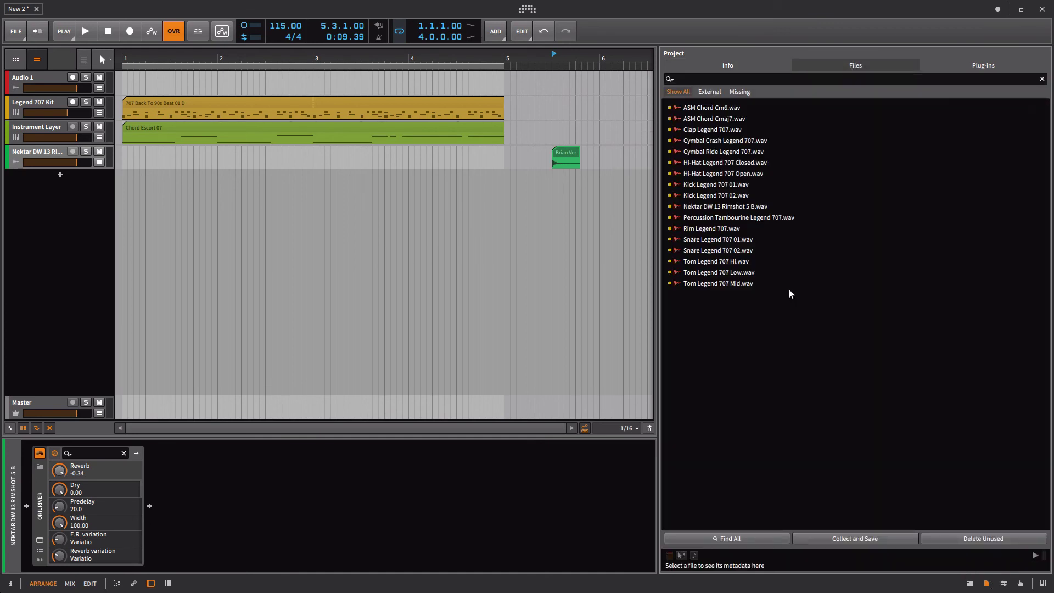
left_click(996, 66)
left_click(868, 65)
left_click(959, 65)
left_click(861, 65)
left_click(1006, 583)
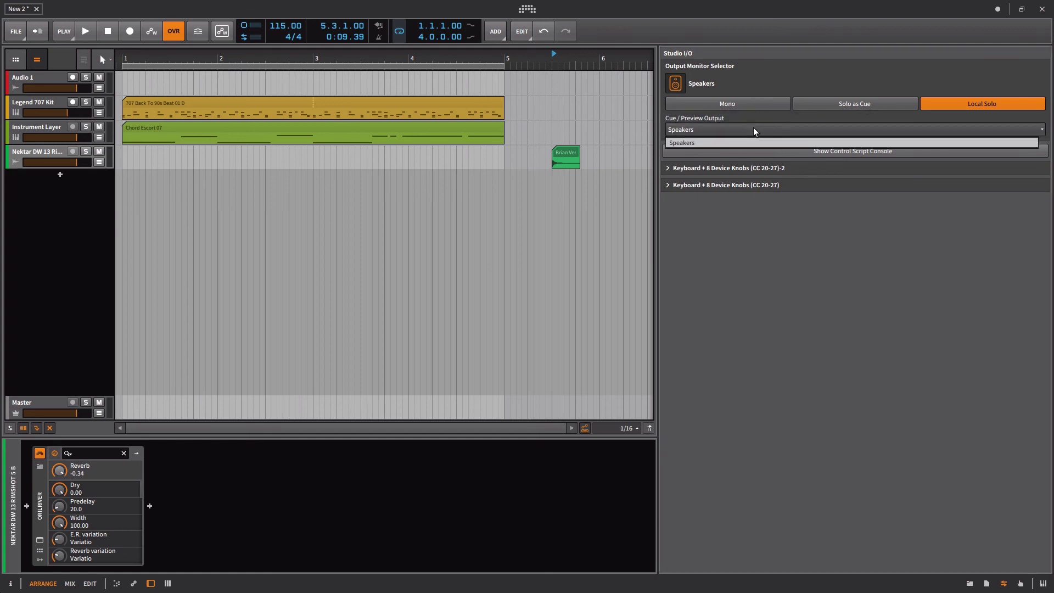
Show the on-screen keyboard and select the Legend 707 Kit drum track
left_click(1024, 583)
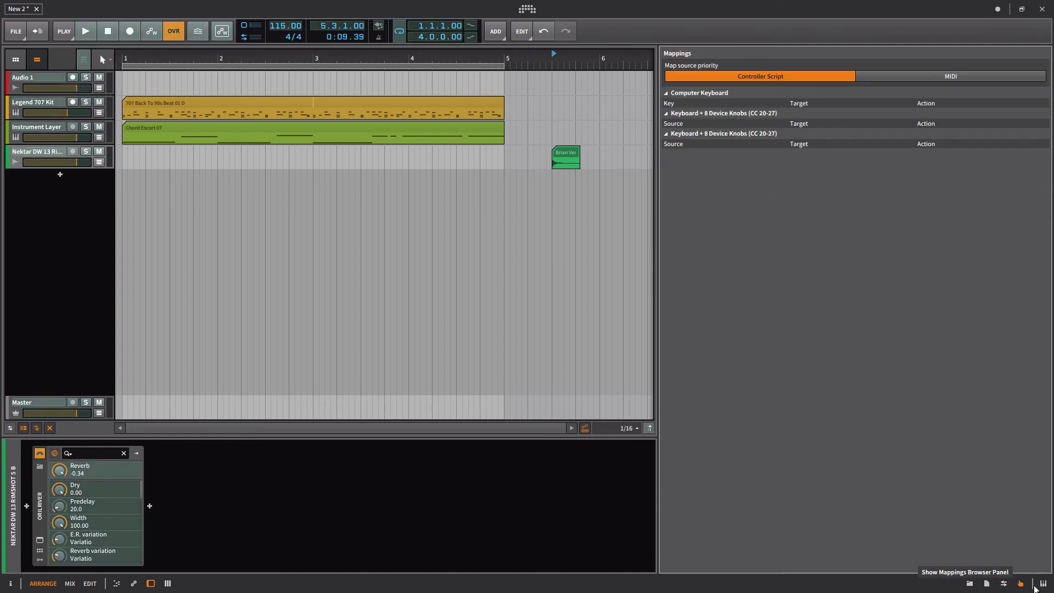
left_click(1041, 583)
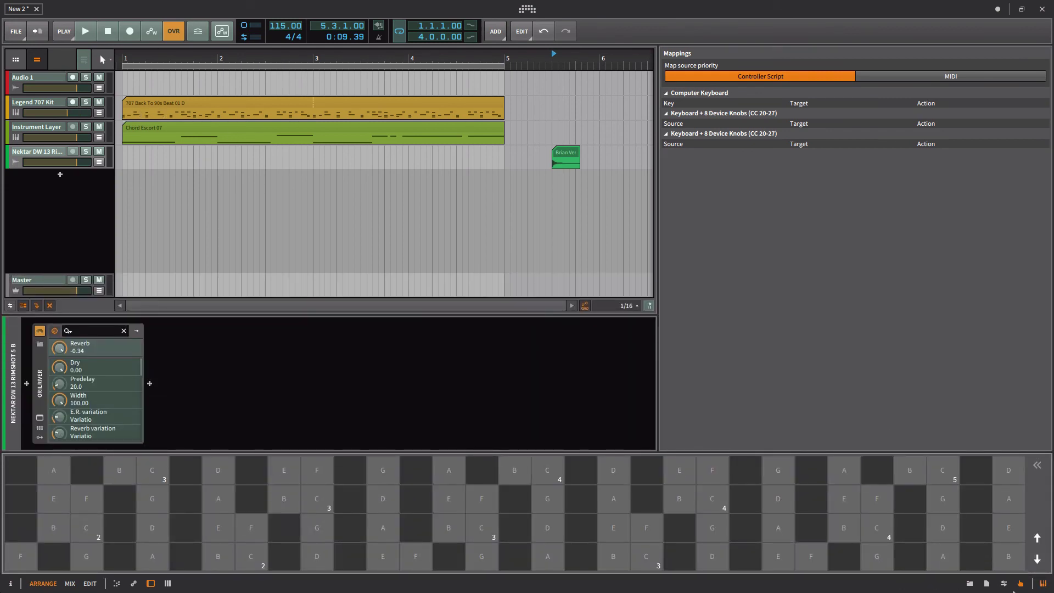
left_click(1021, 584)
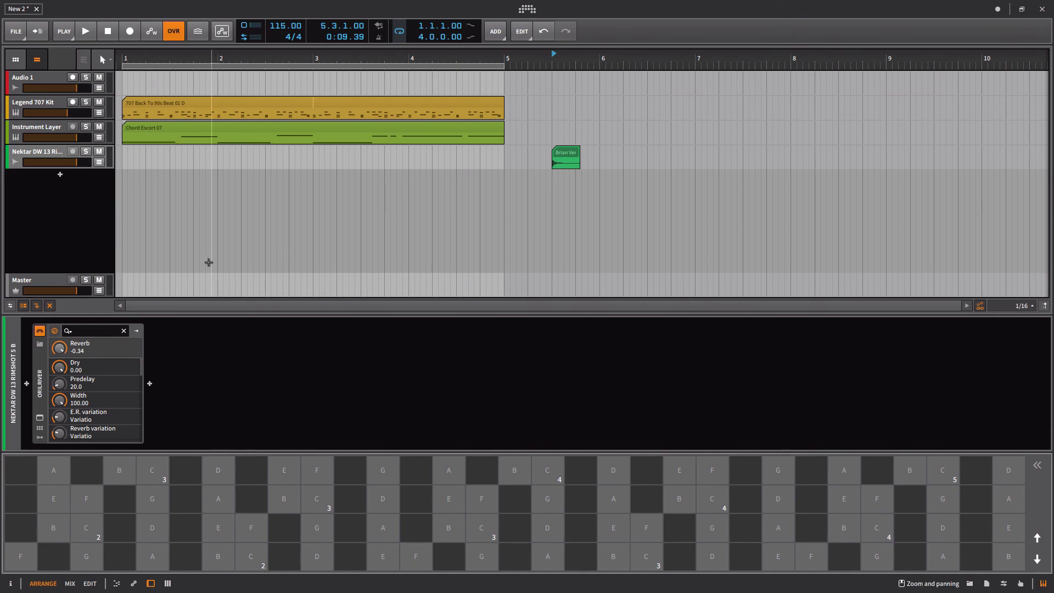
left_click(41, 105)
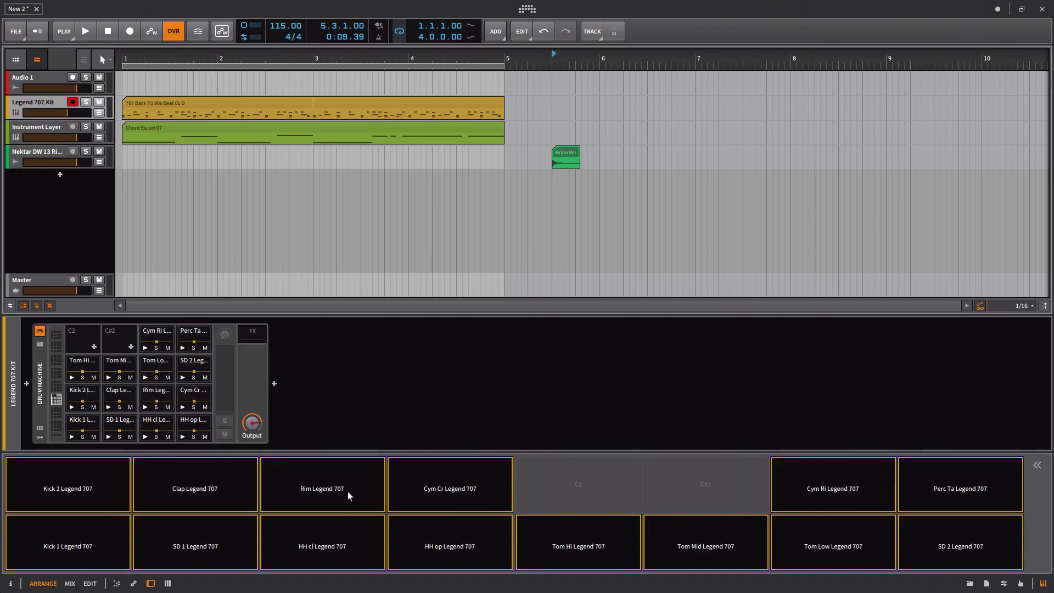
Audition all twelve Legend 707 Kit pads: Clap, Kicks, Snares, Hi-hats, Cymbal, Perc and Toms
left_click(238, 492)
left_click(66, 487)
left_click(46, 547)
left_click(181, 555)
left_click(323, 543)
left_click(439, 543)
left_click(824, 492)
left_click(922, 492)
left_click(906, 538)
left_click(824, 541)
left_click(728, 543)
left_click(627, 539)
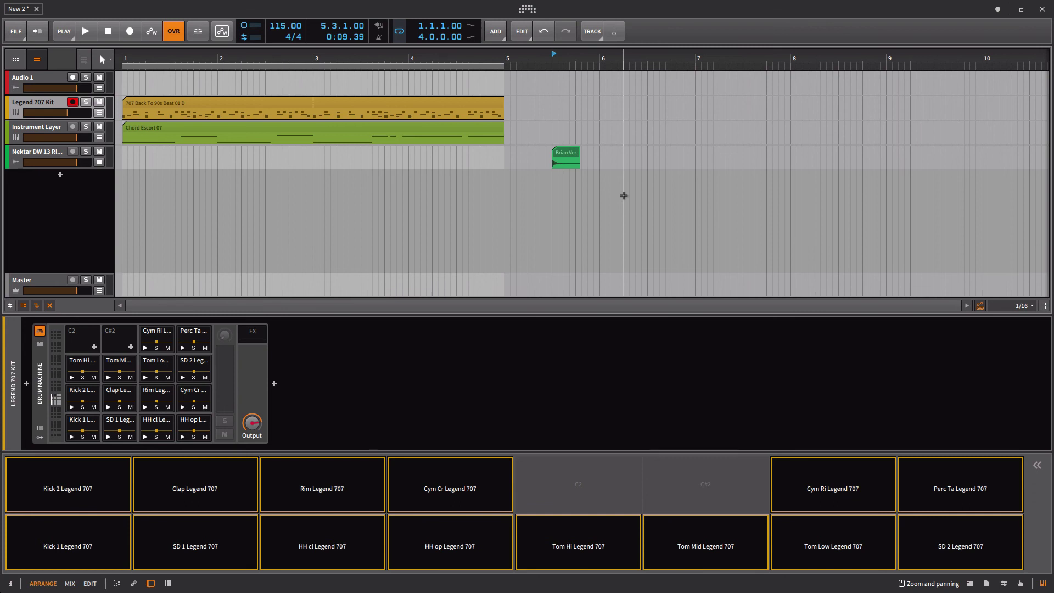
Open the browser on Multisamples and list the installed Packages' multisamples
key("b")
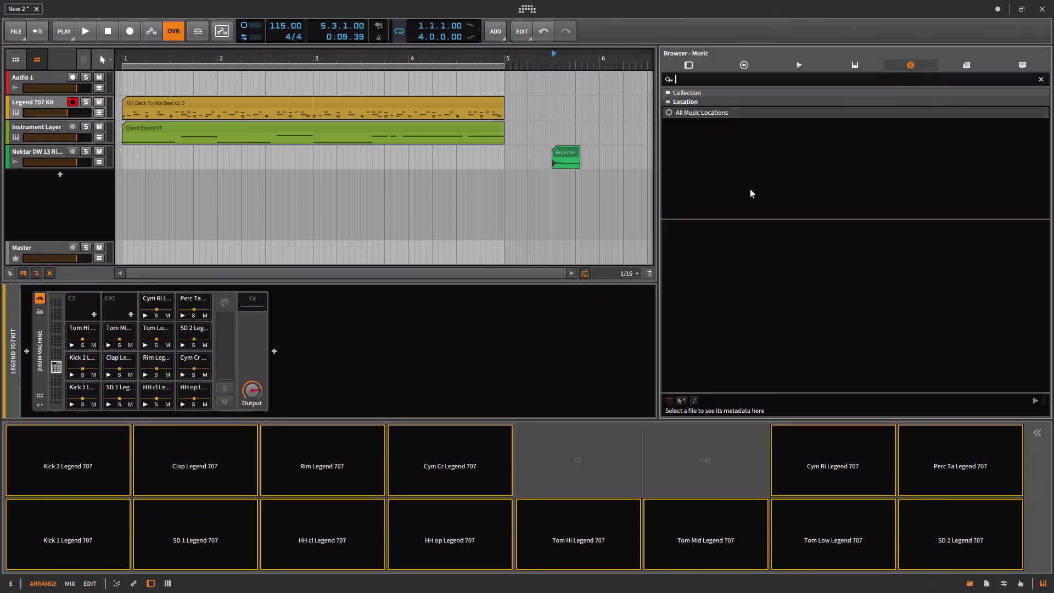
left_click(853, 66)
left_click(683, 135)
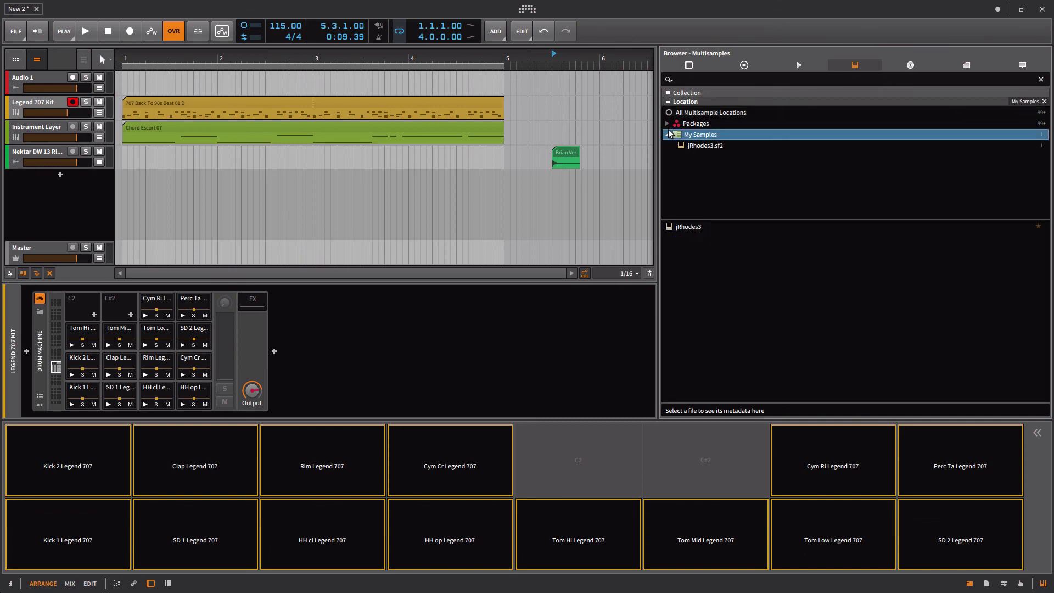
left_click(667, 135)
left_click(697, 124)
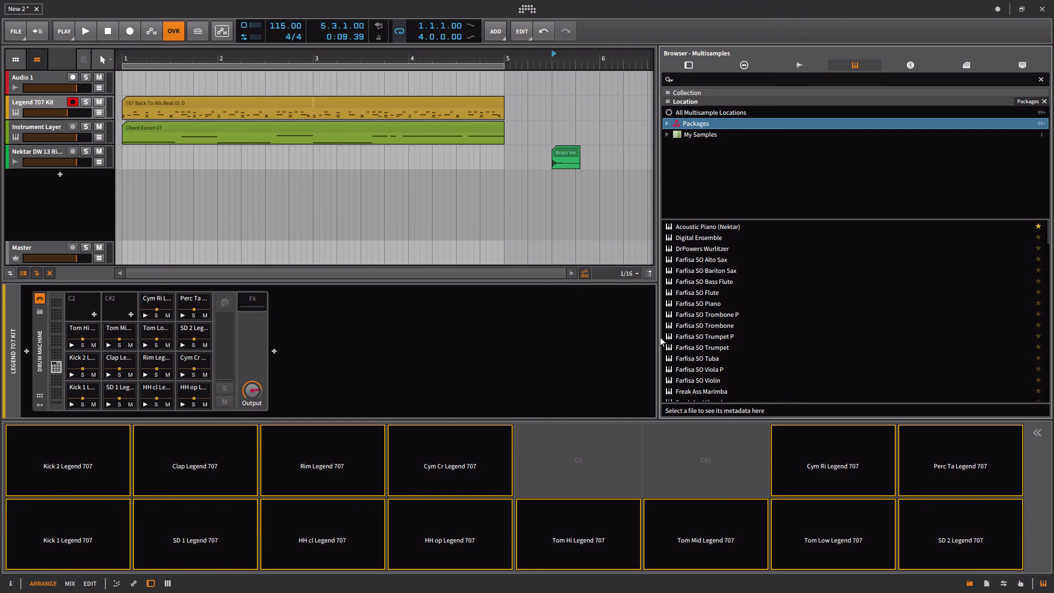
Filter the multisamples to the Favorites collection, leaving only Acoustic Piano (Nektar)
scroll(700, 333, "down", 15)
scroll(700, 330, "up", 15)
left_click(686, 93)
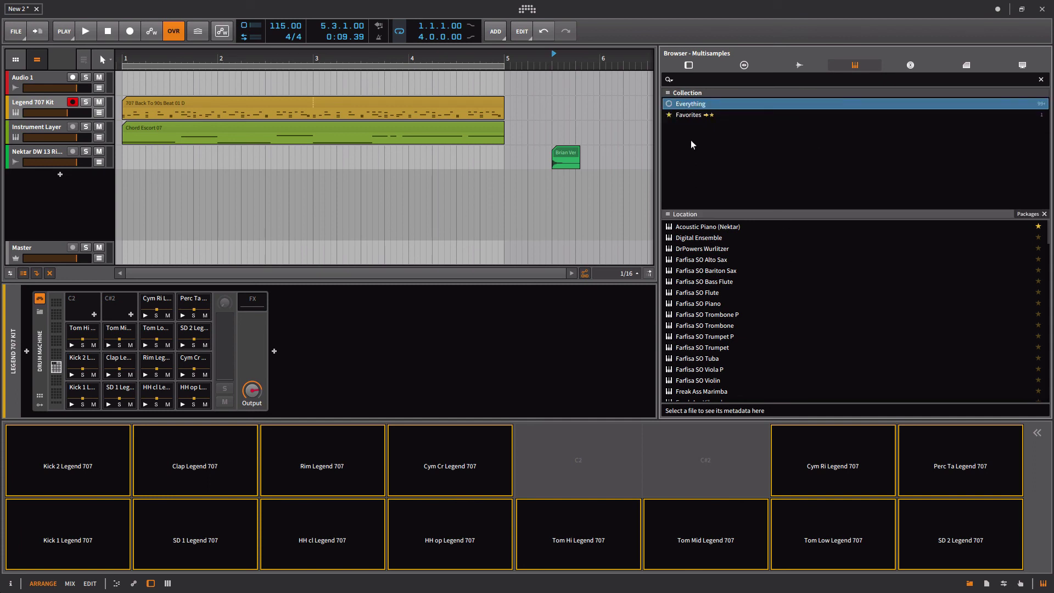
left_click(688, 115)
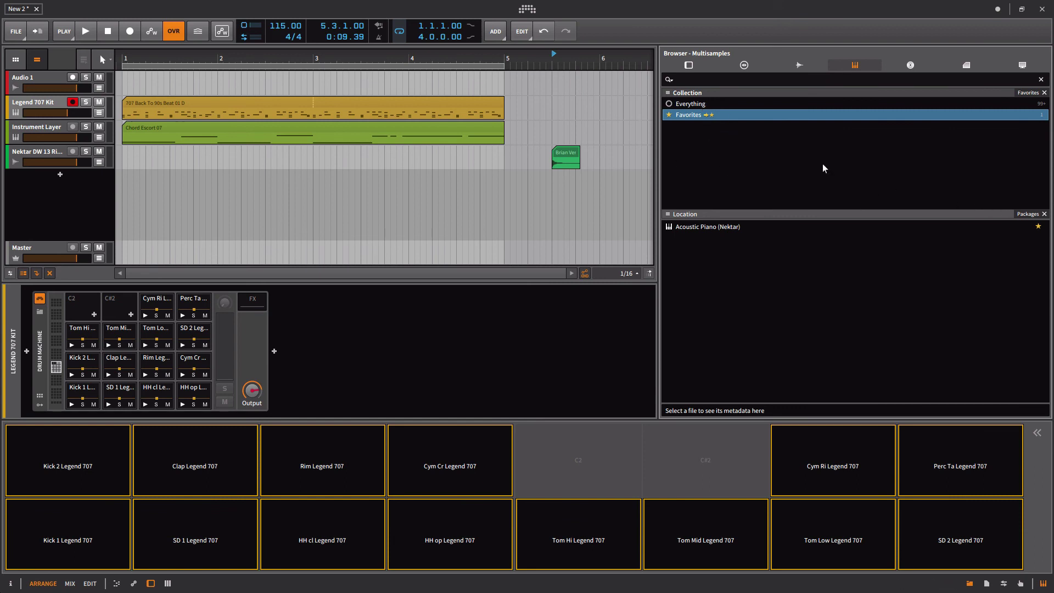
Switch the browser to the Music tab, showing All Music Locations
left_click(910, 65)
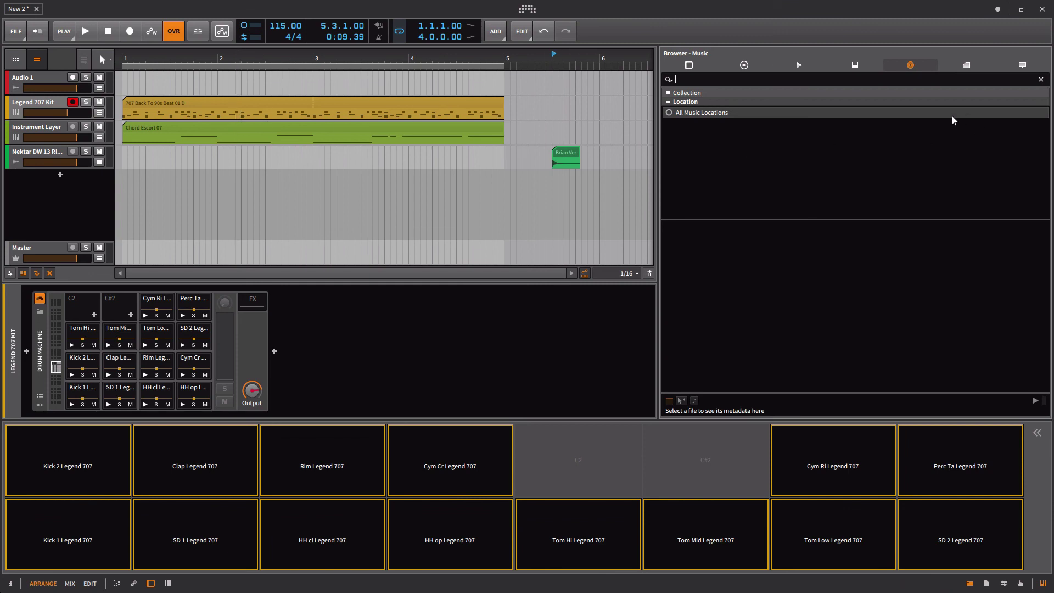
Show Everything from My Library in the Clips browser, listing the VerbSnare clip and MIDI Funk files
left_click(968, 67)
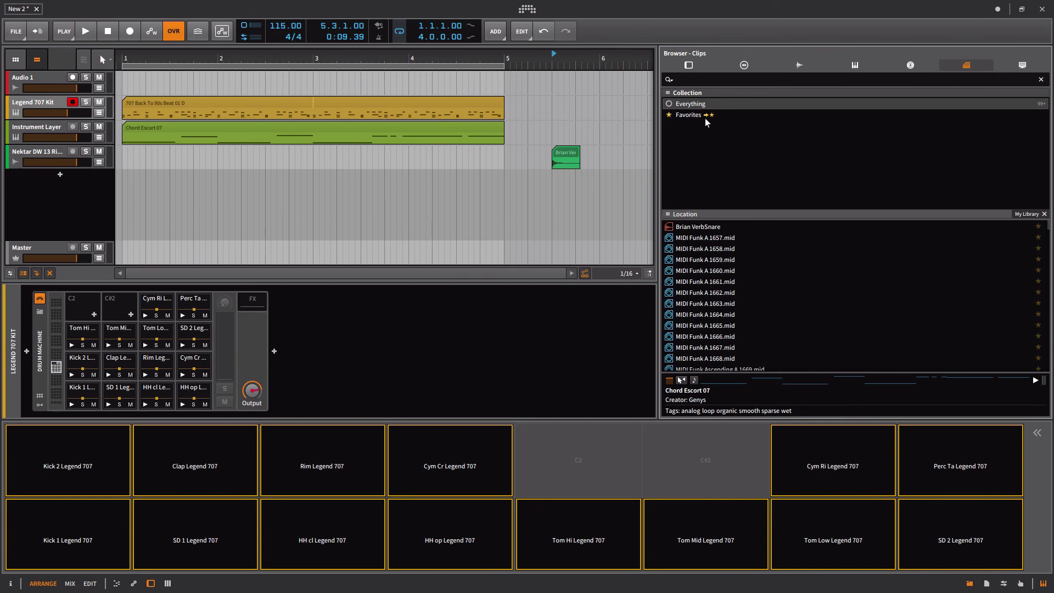
right_click(693, 134)
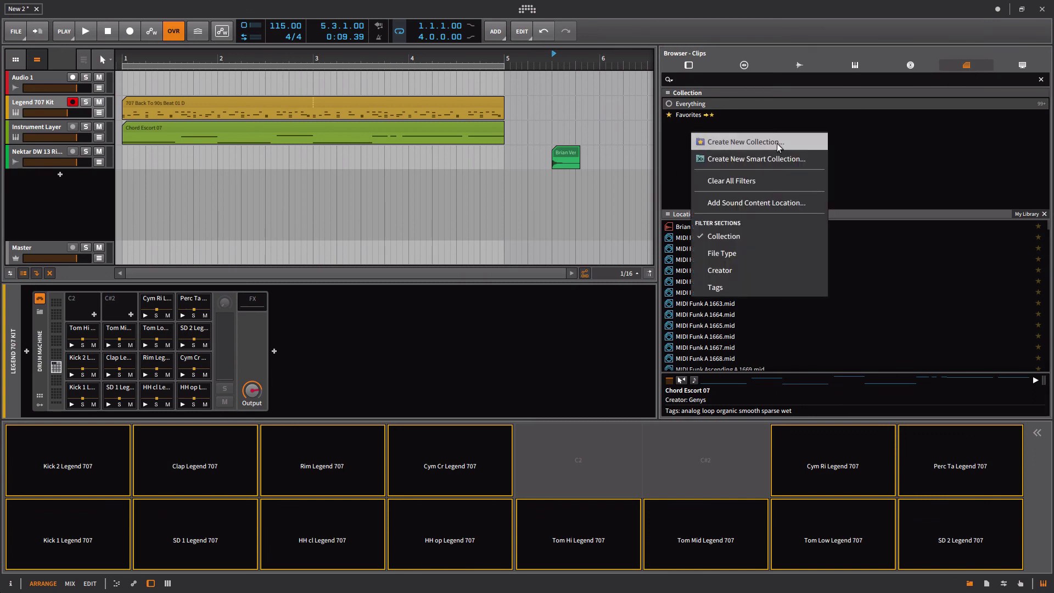
left_click(897, 126)
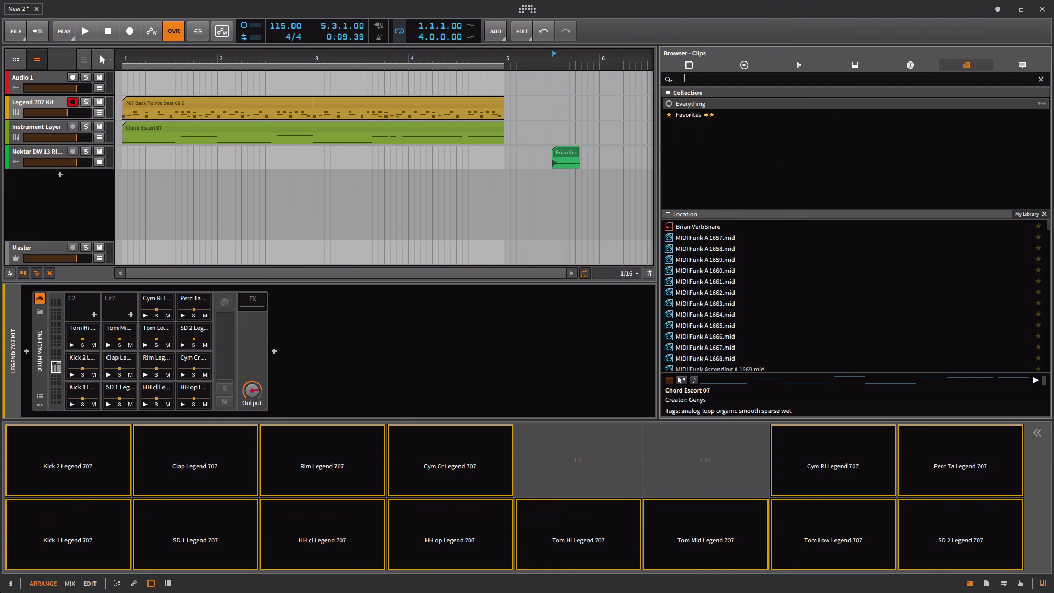
left_click(684, 214)
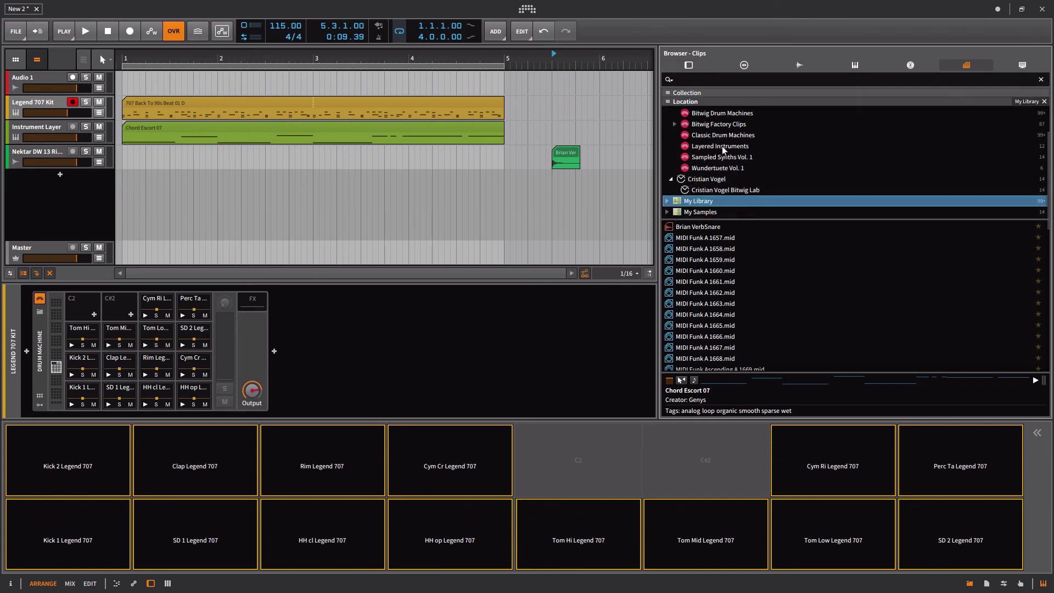
right_click(708, 203)
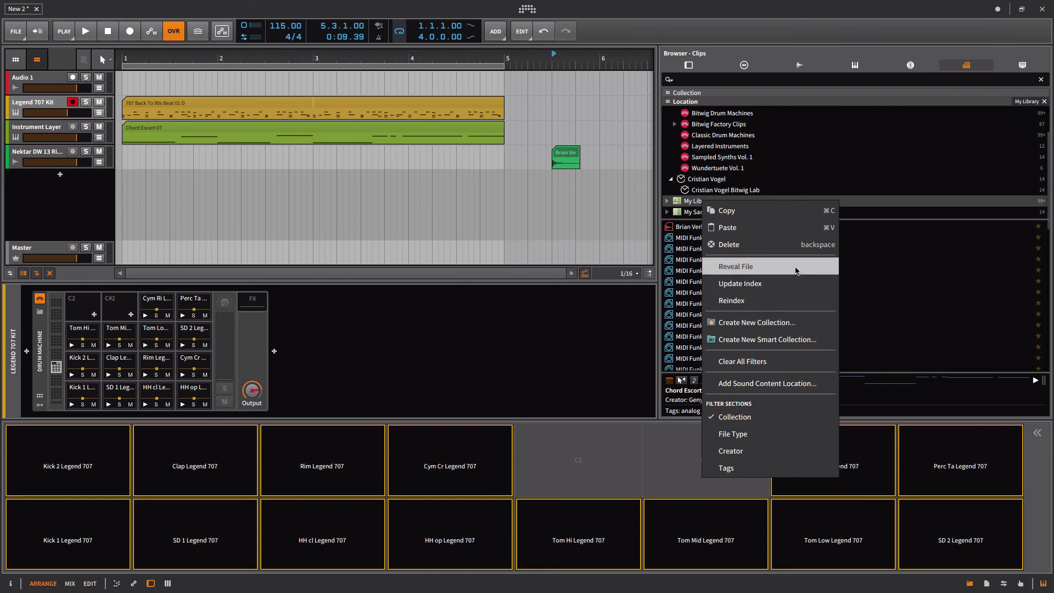
left_click(944, 215)
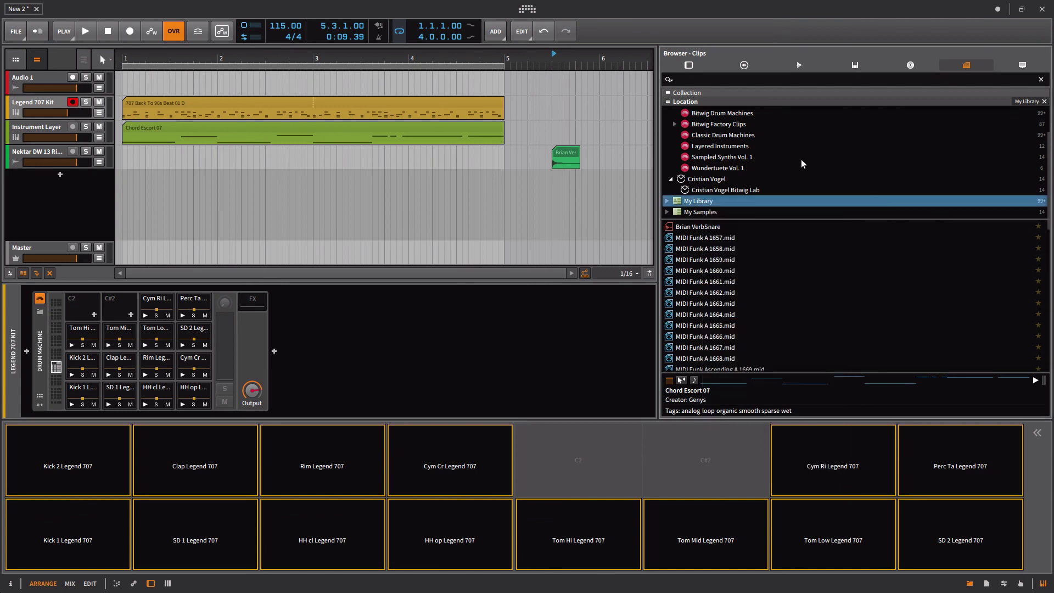
scroll(802, 160, "up", 2)
left_click(756, 94)
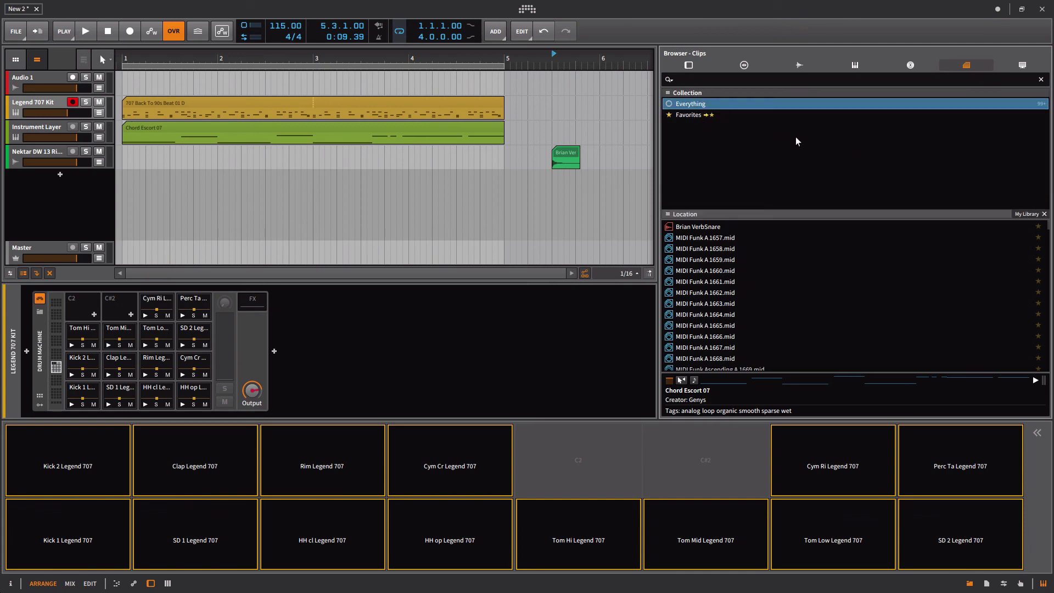